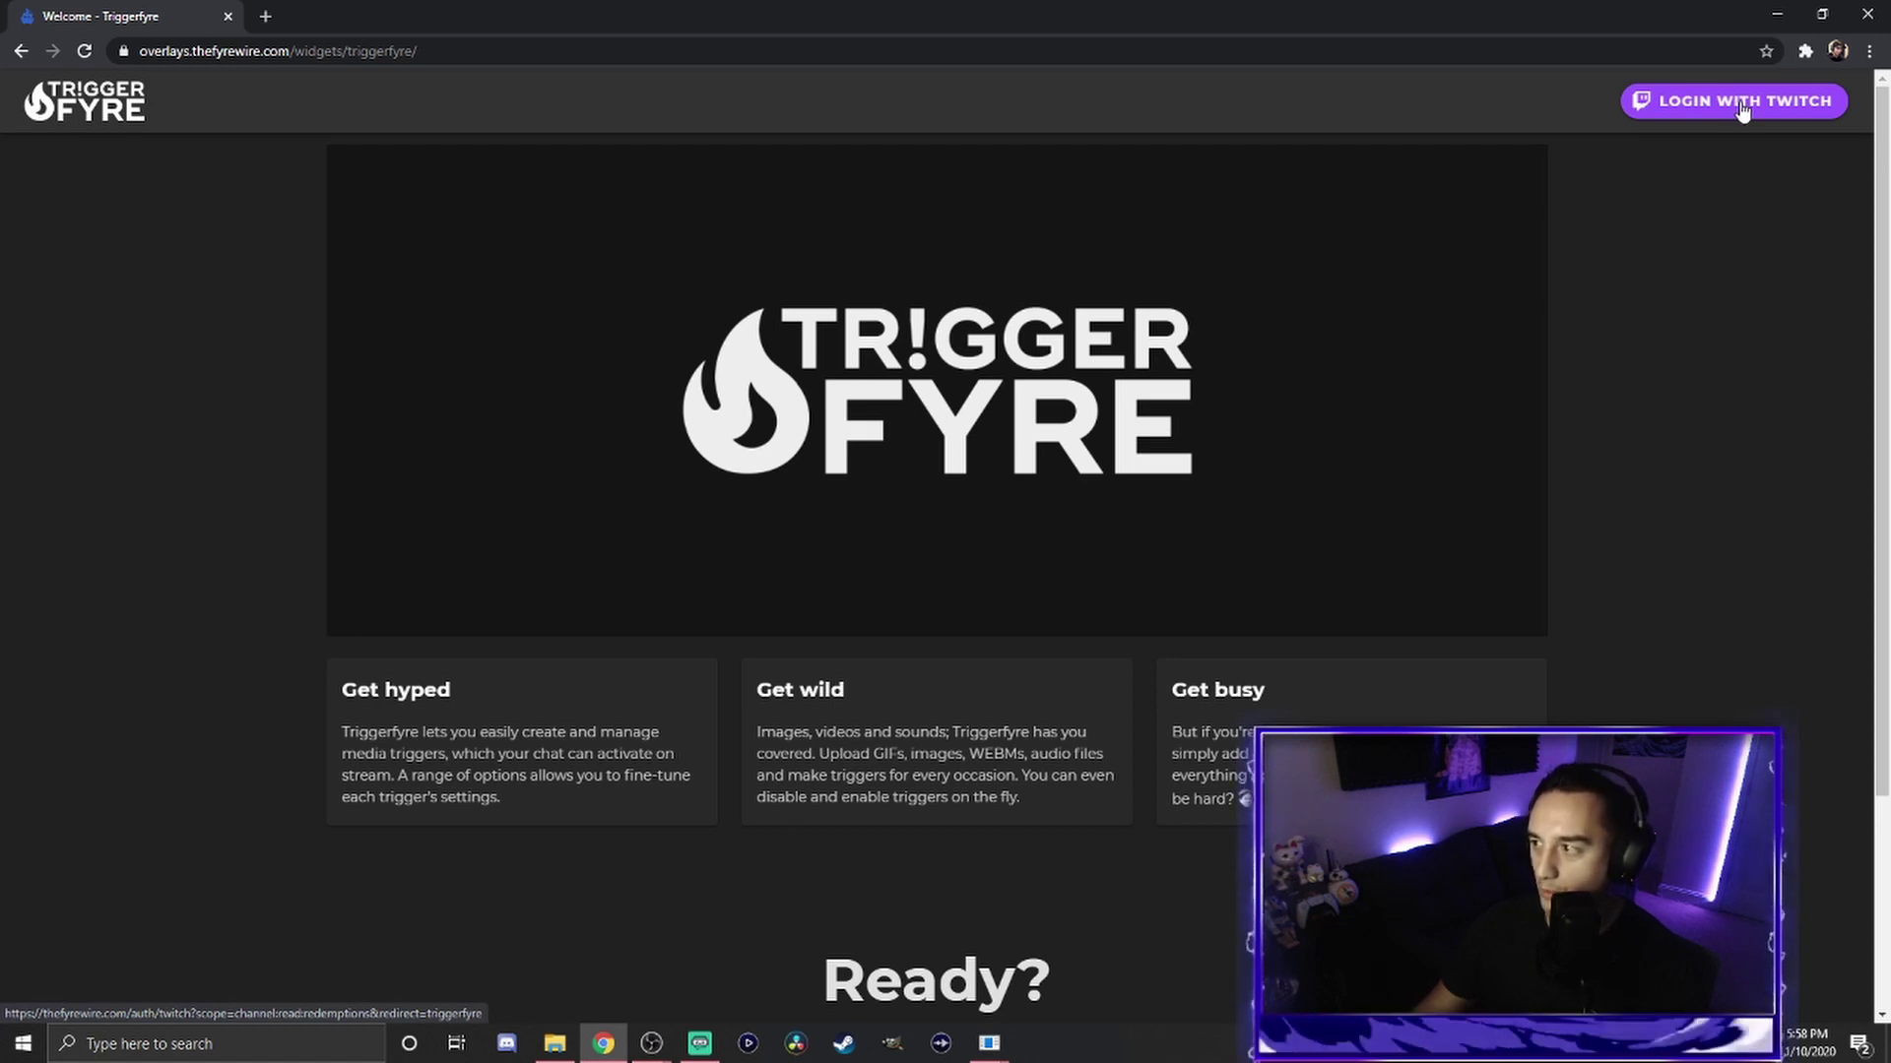
Log in to Triggerfyre with Twitch, copy the overlay URL, and switch to OBS.
{"action": "left_click", "coordinate": [1741, 102]}
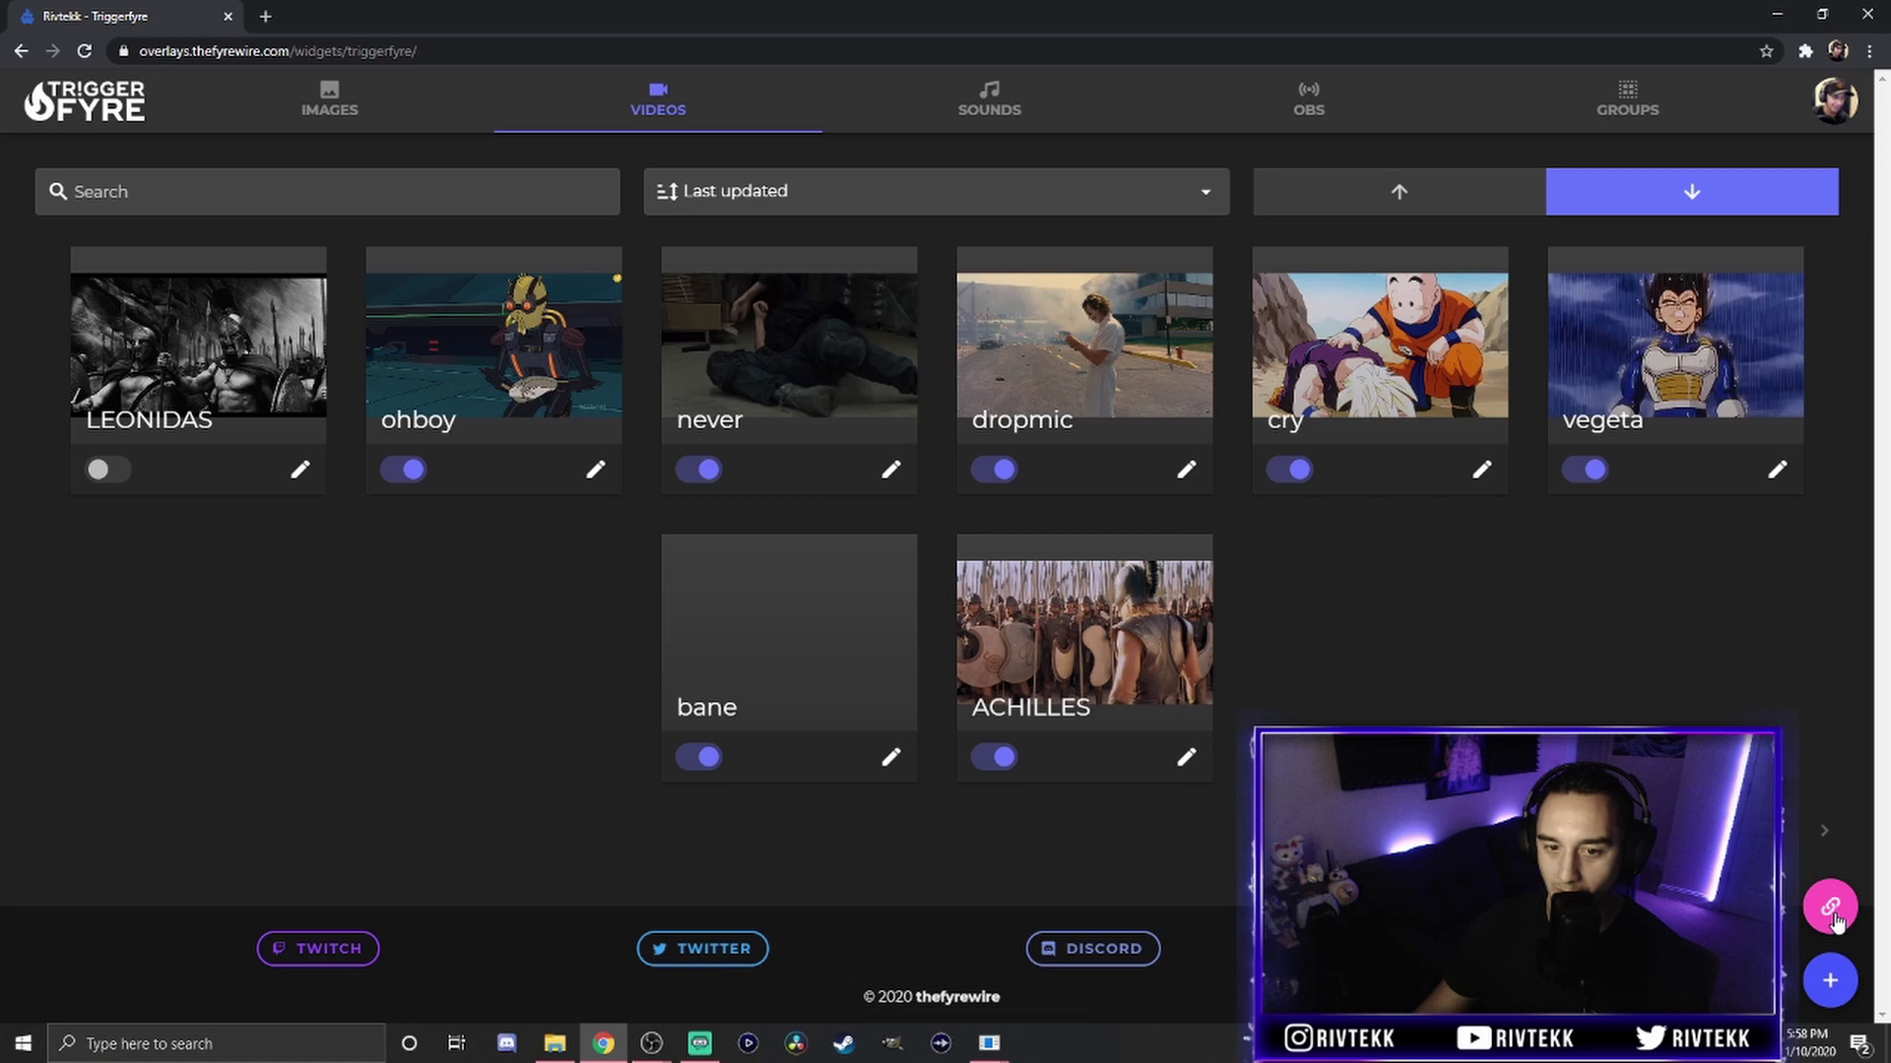
{"action": "left_click", "coordinate": [1831, 910]}
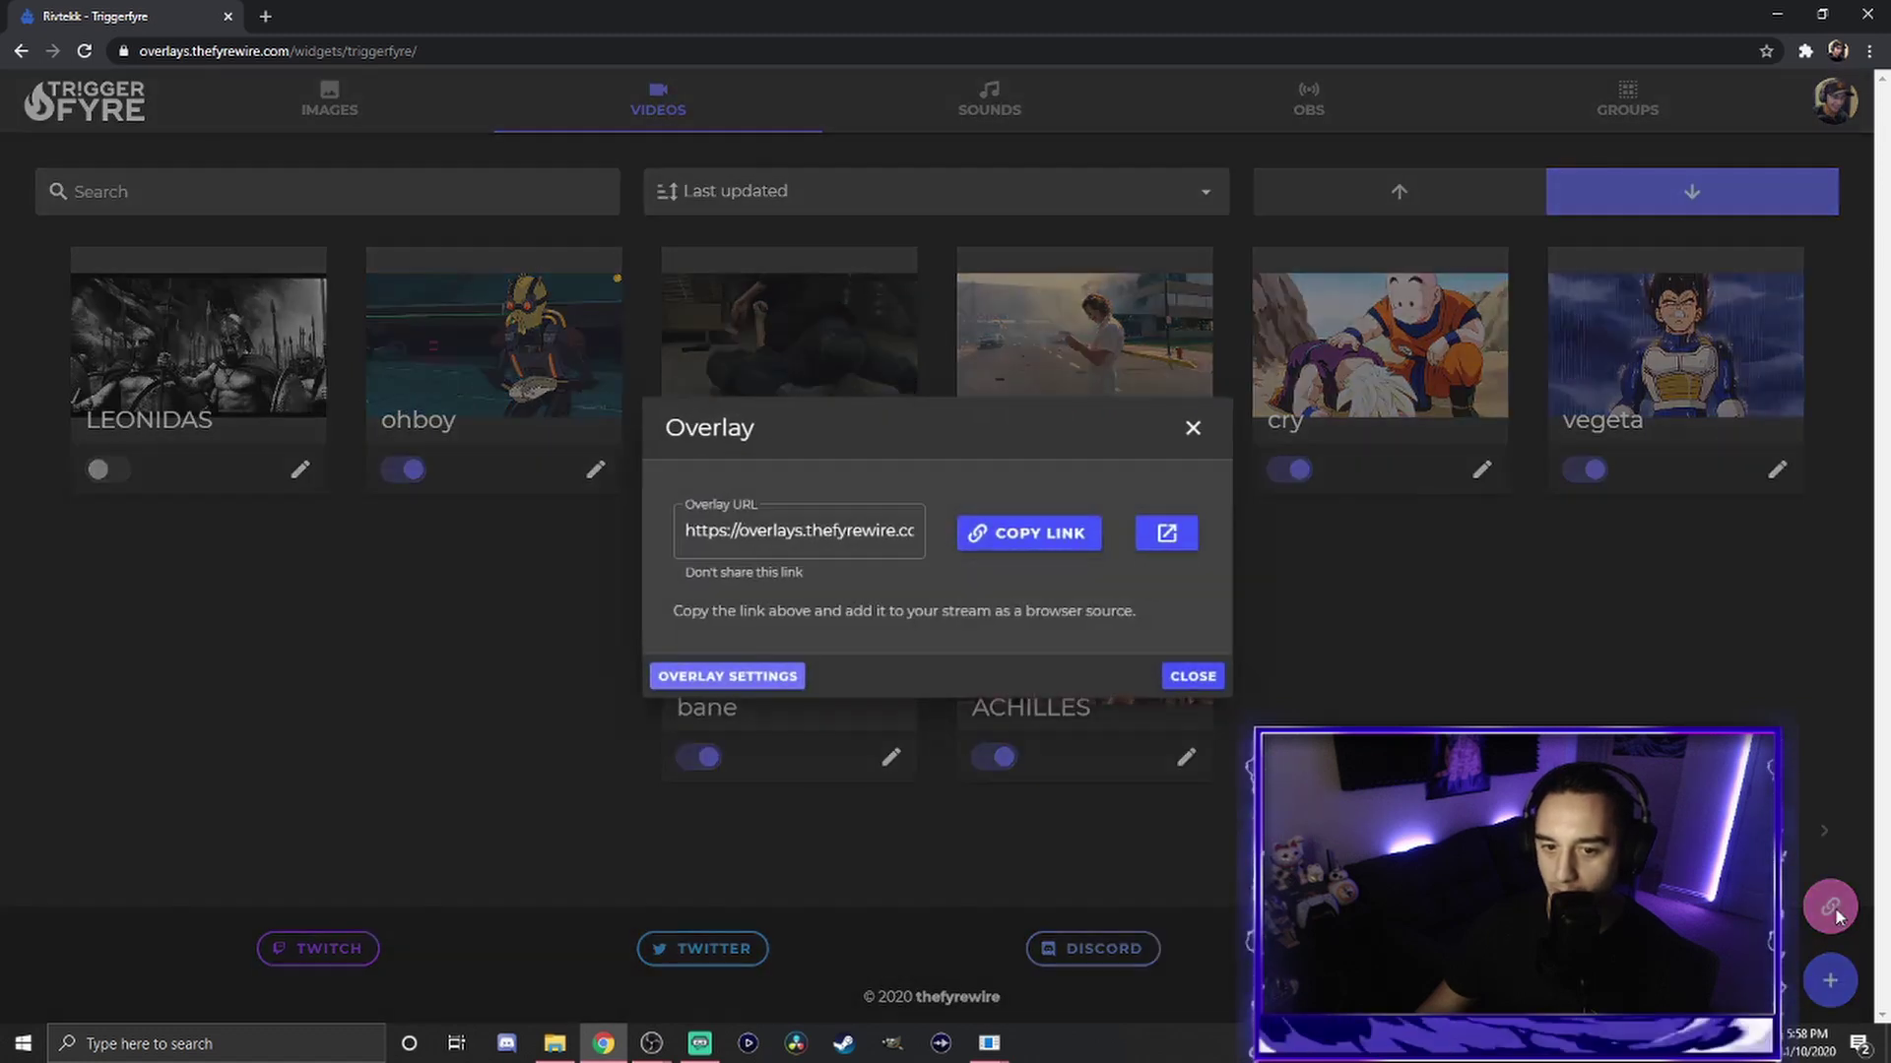
{"action": "left_click", "coordinate": [1043, 544]}
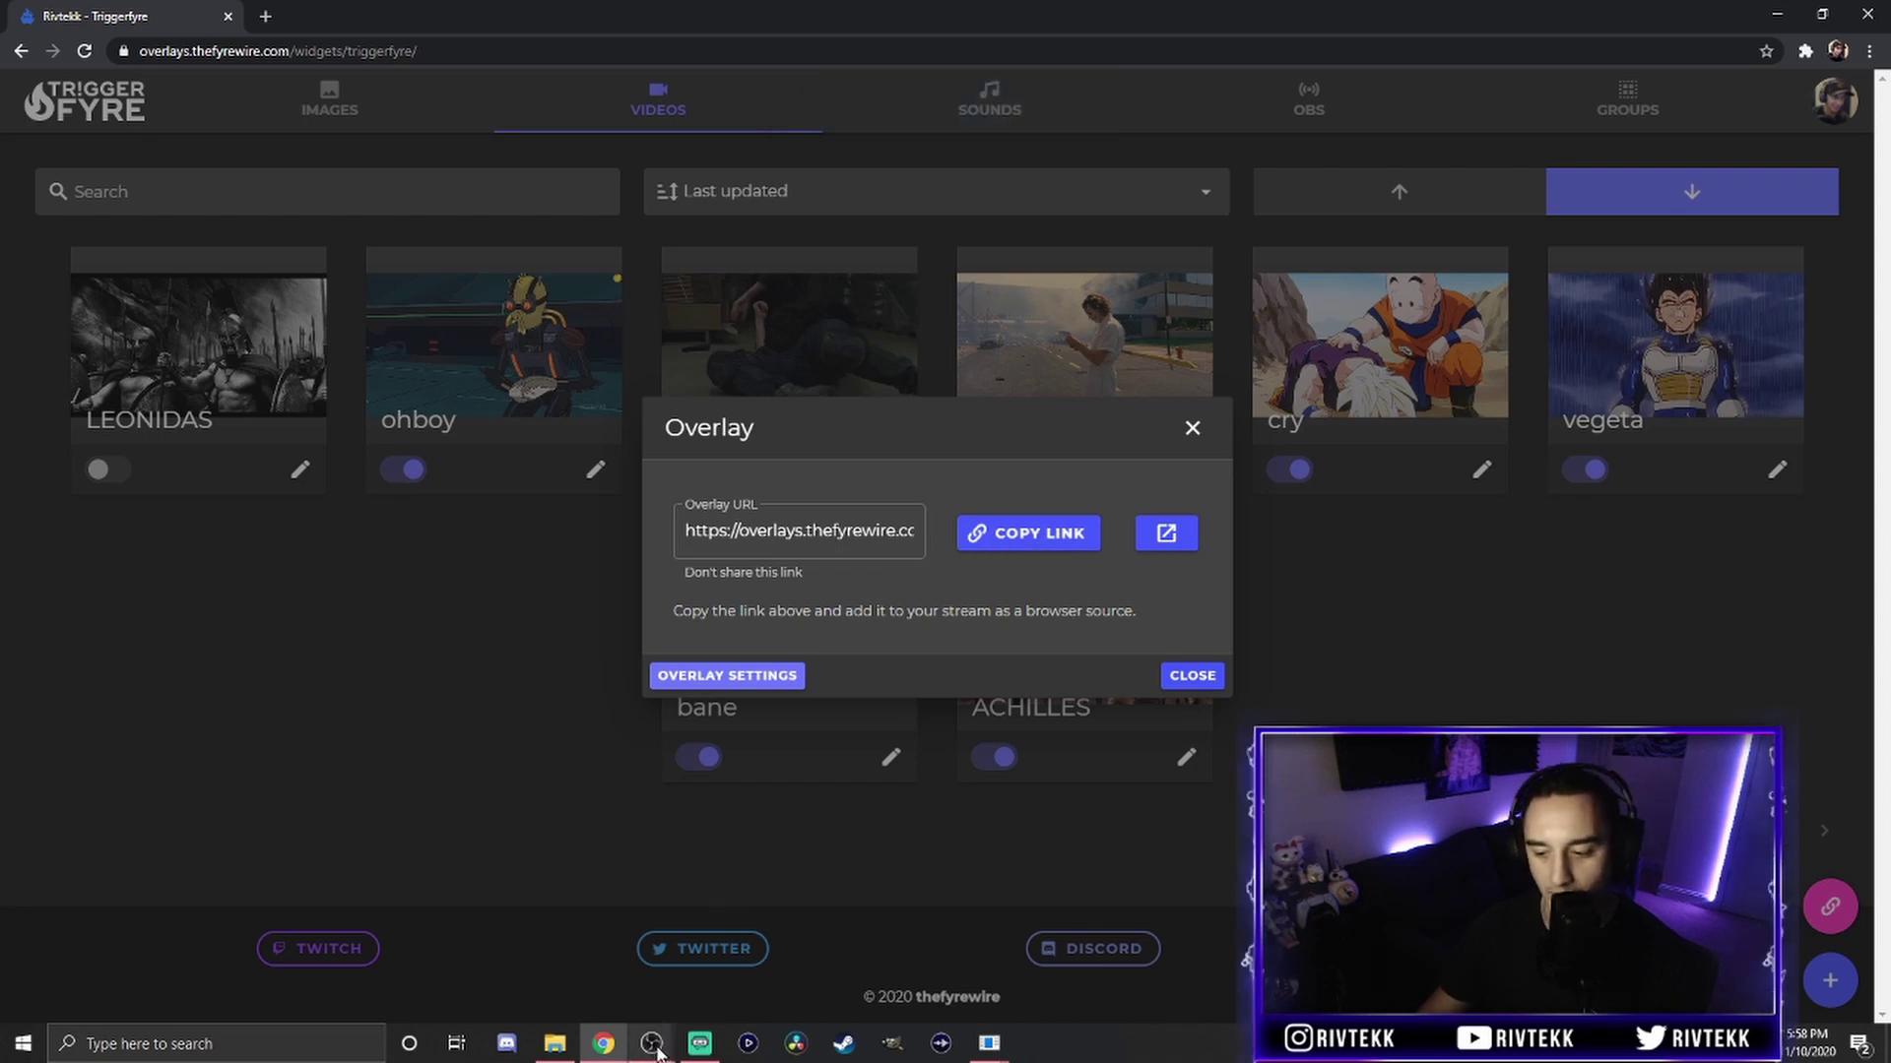
{"action": "mouse_move", "coordinate": [653, 1053]}
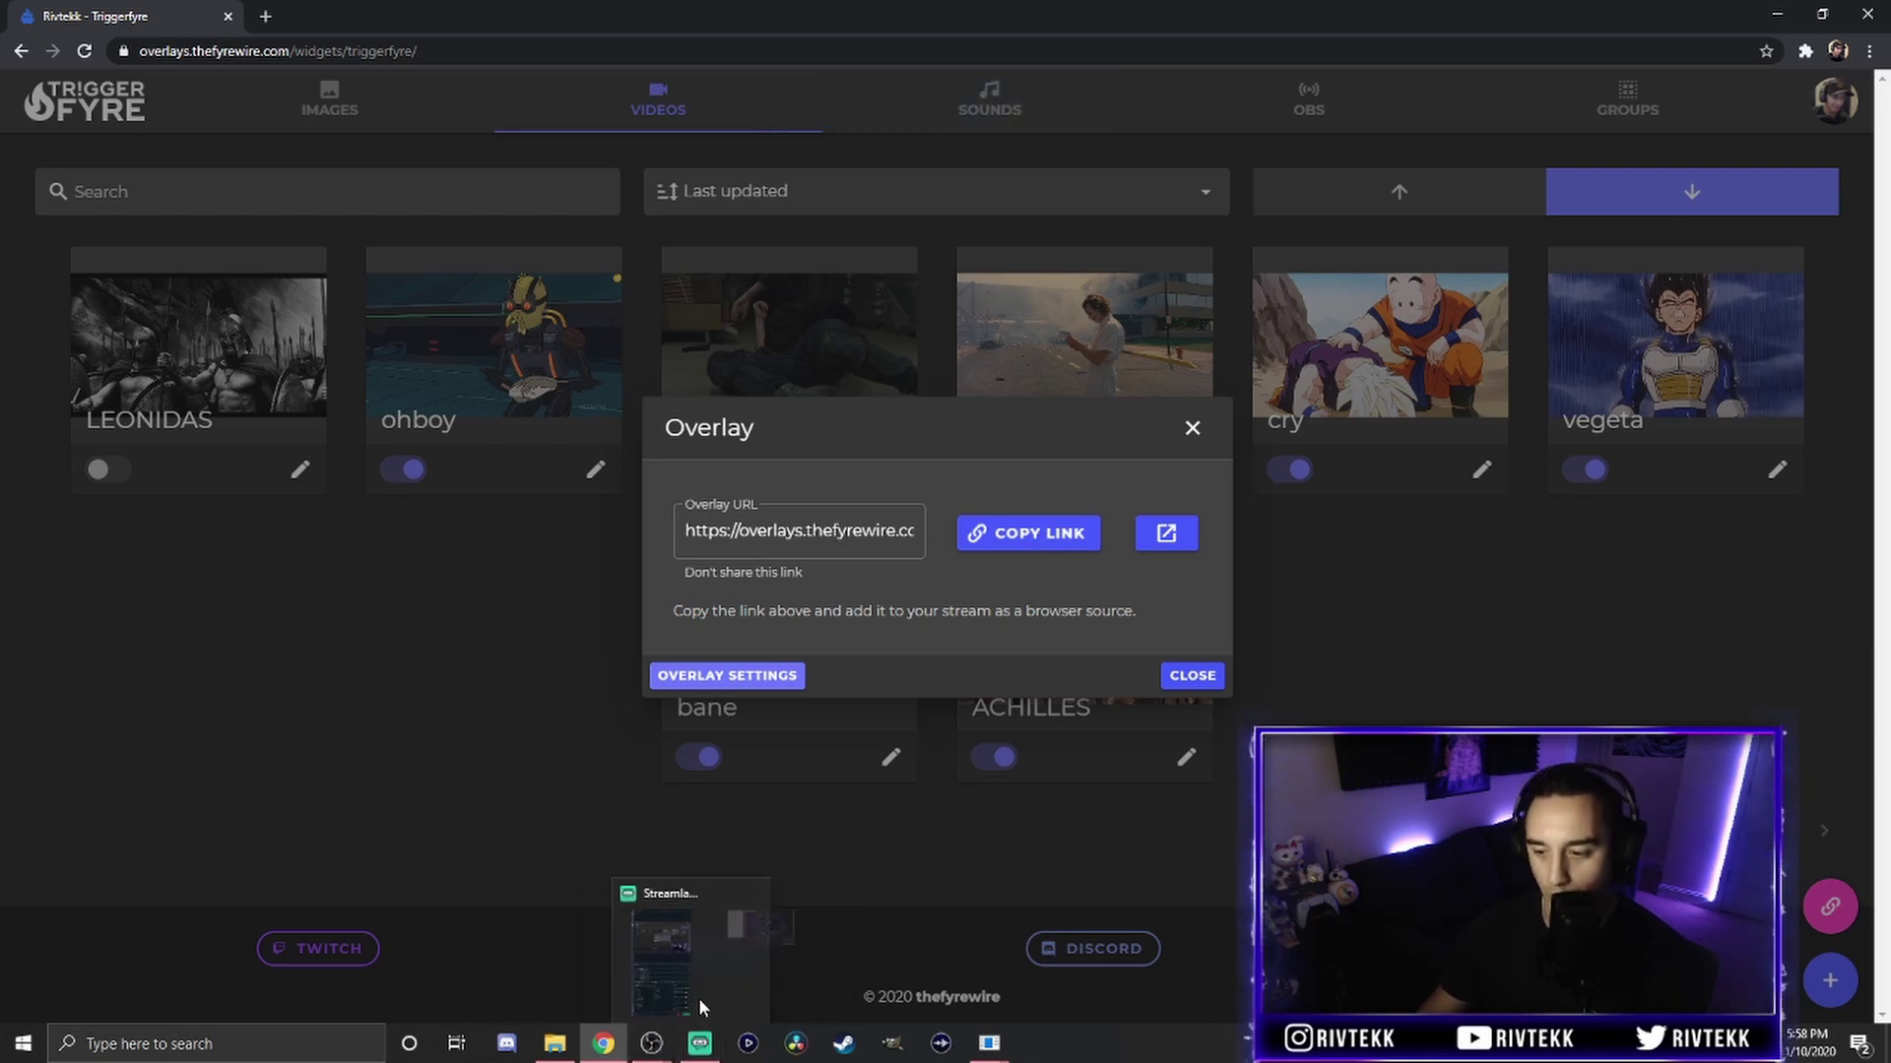
{"action": "left_click", "coordinate": [652, 1046]}
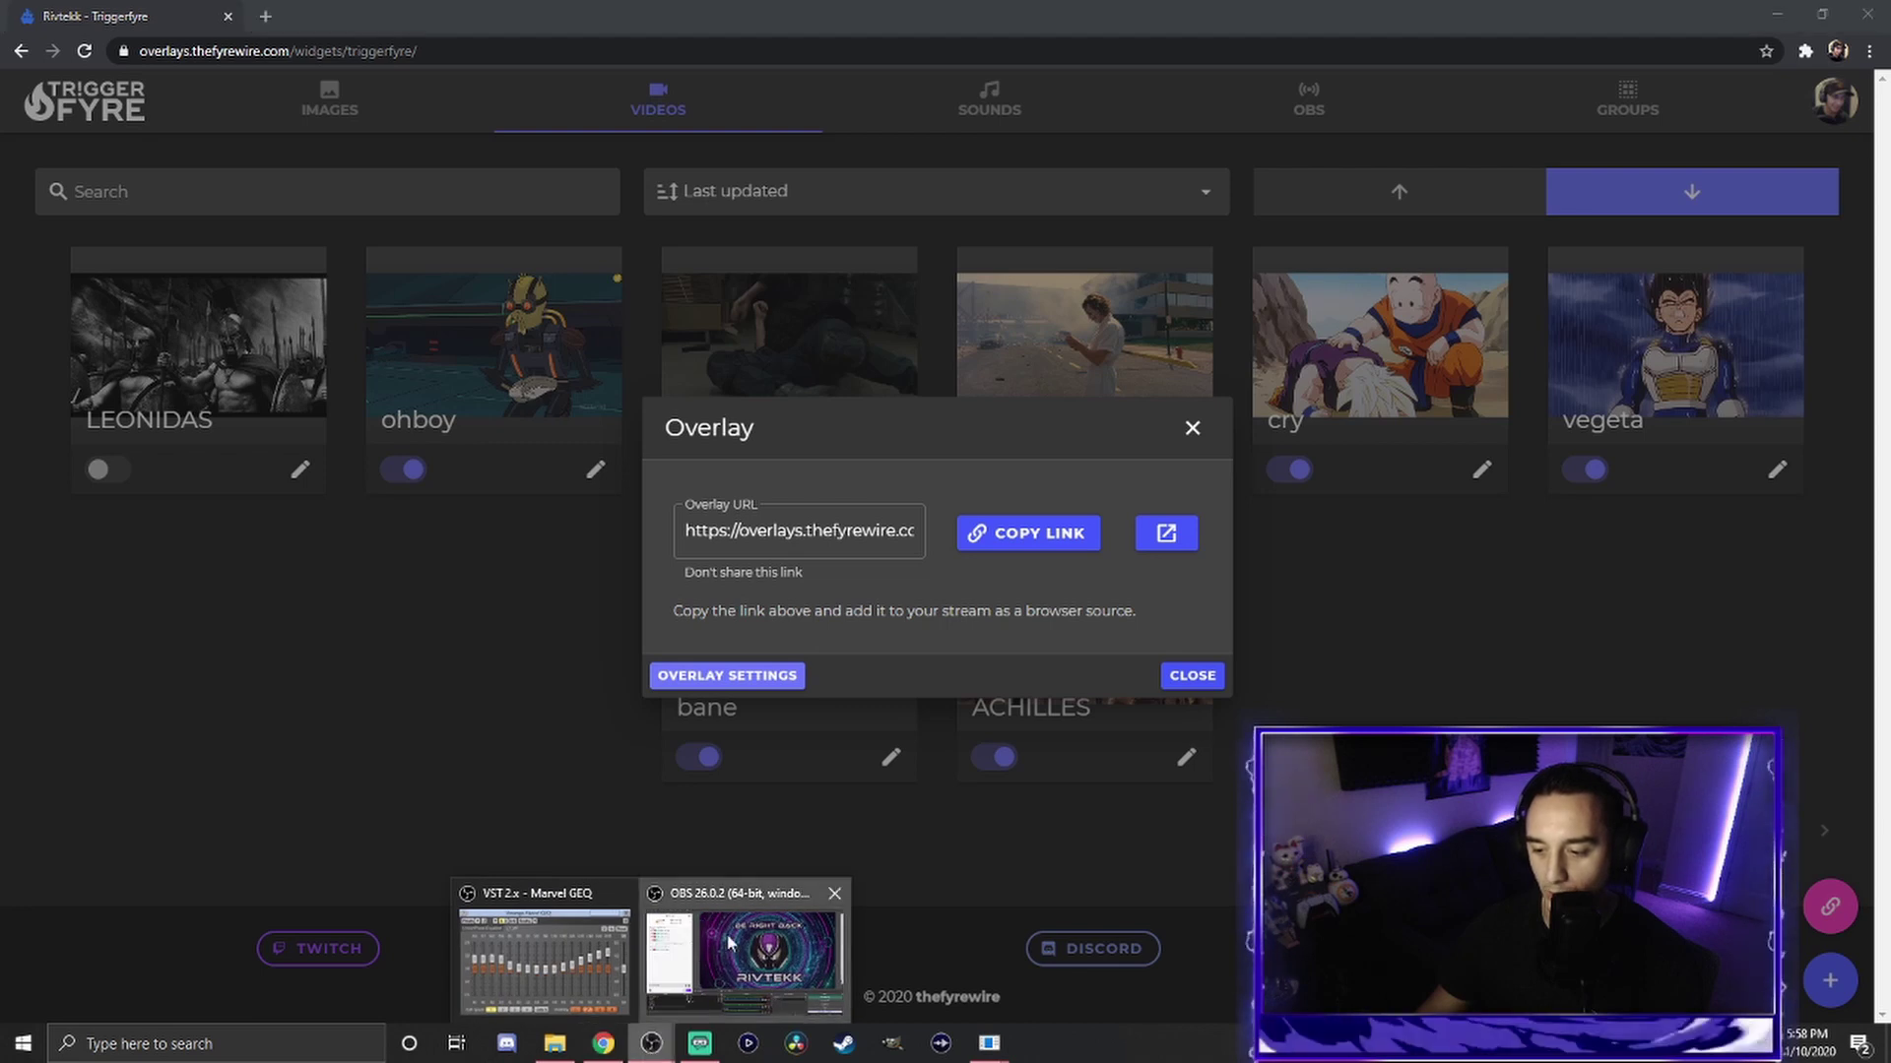
Add a new Browser source named TriggerFyreTest in OBS.
{"action": "left_click", "coordinate": [682, 977]}
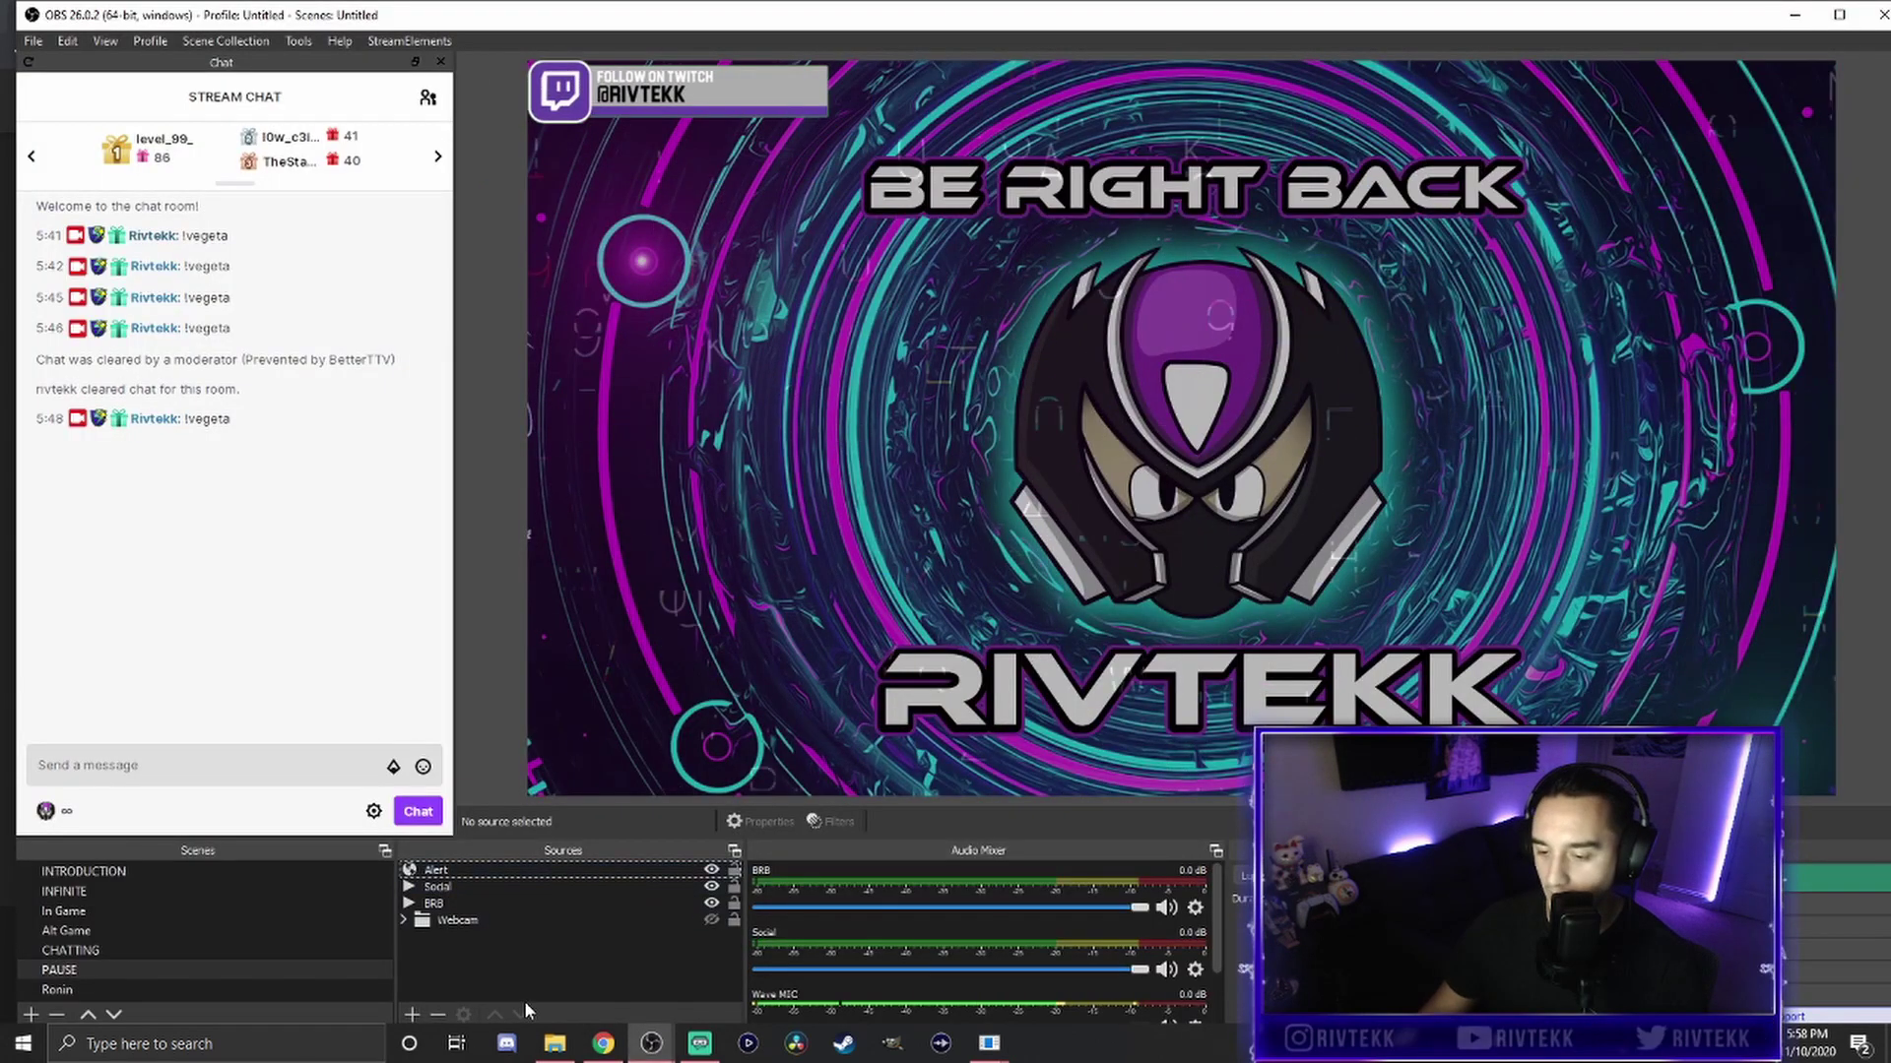
{"action": "left_click", "coordinate": [412, 1014]}
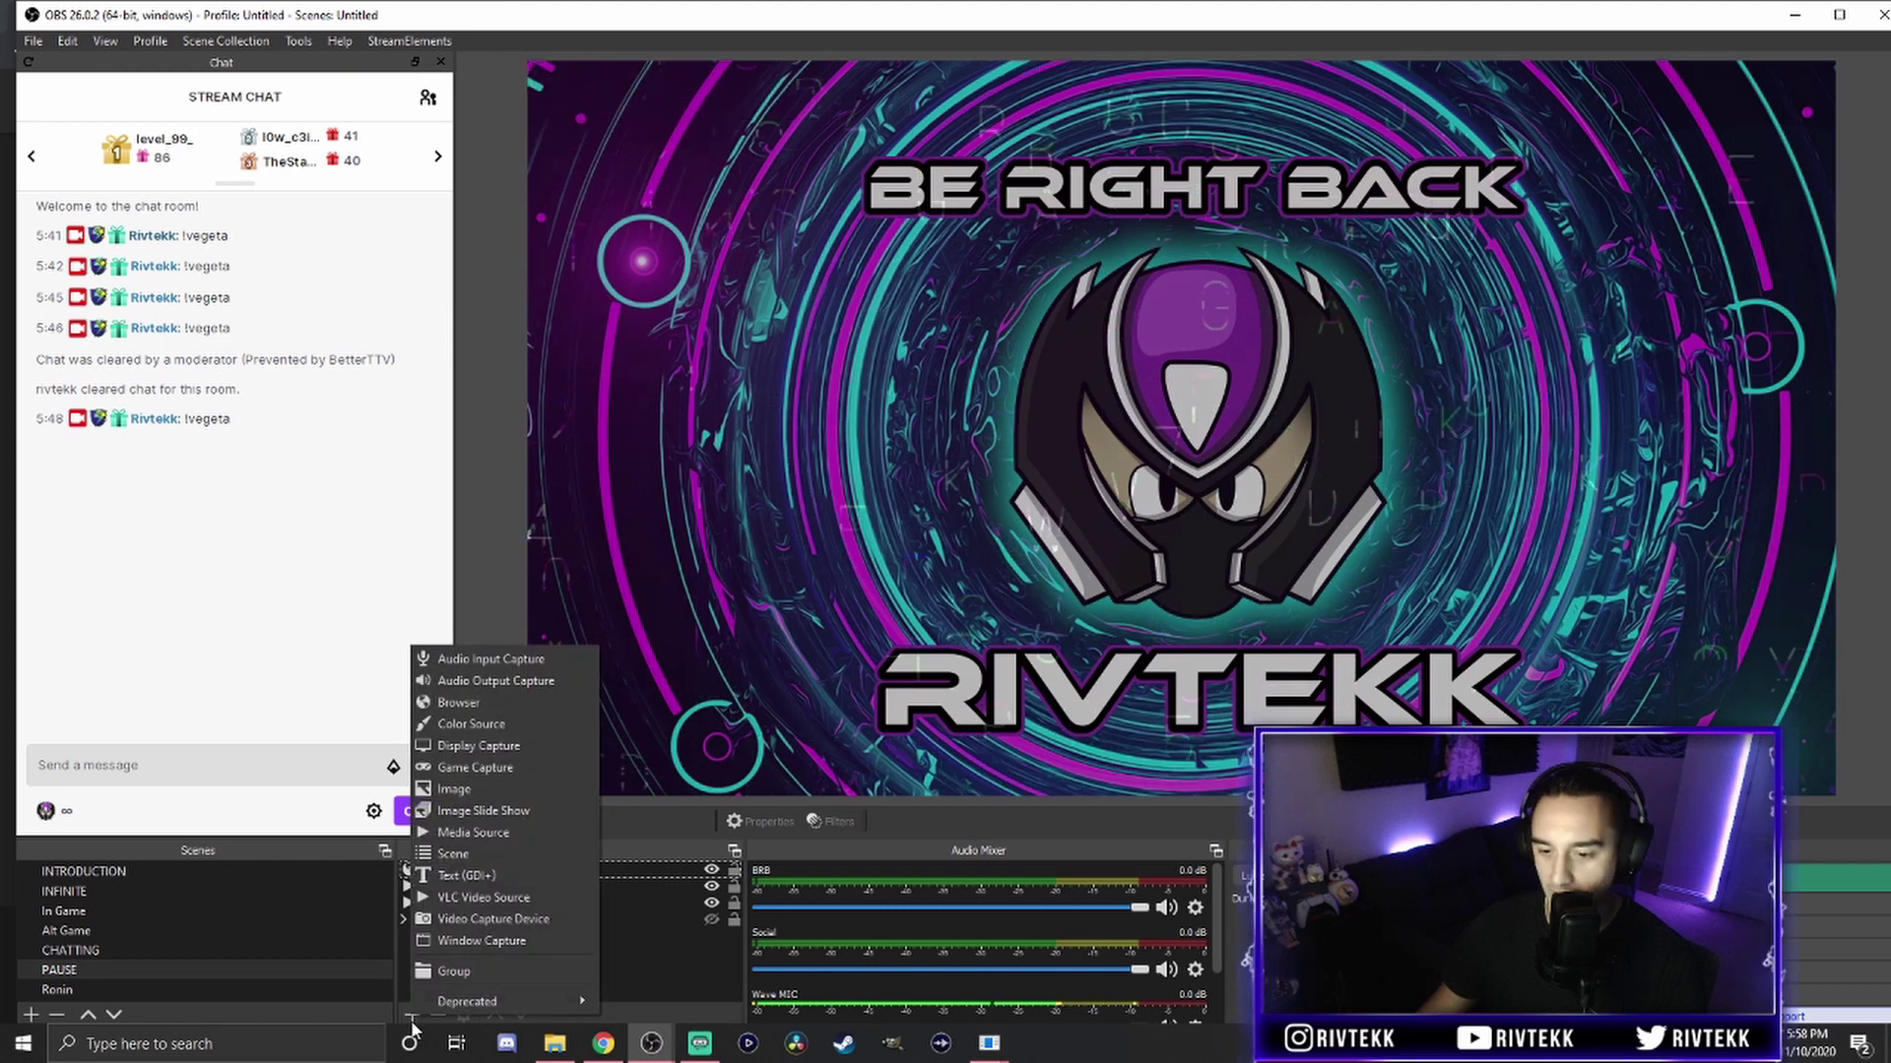
{"action": "left_click", "coordinate": [453, 702]}
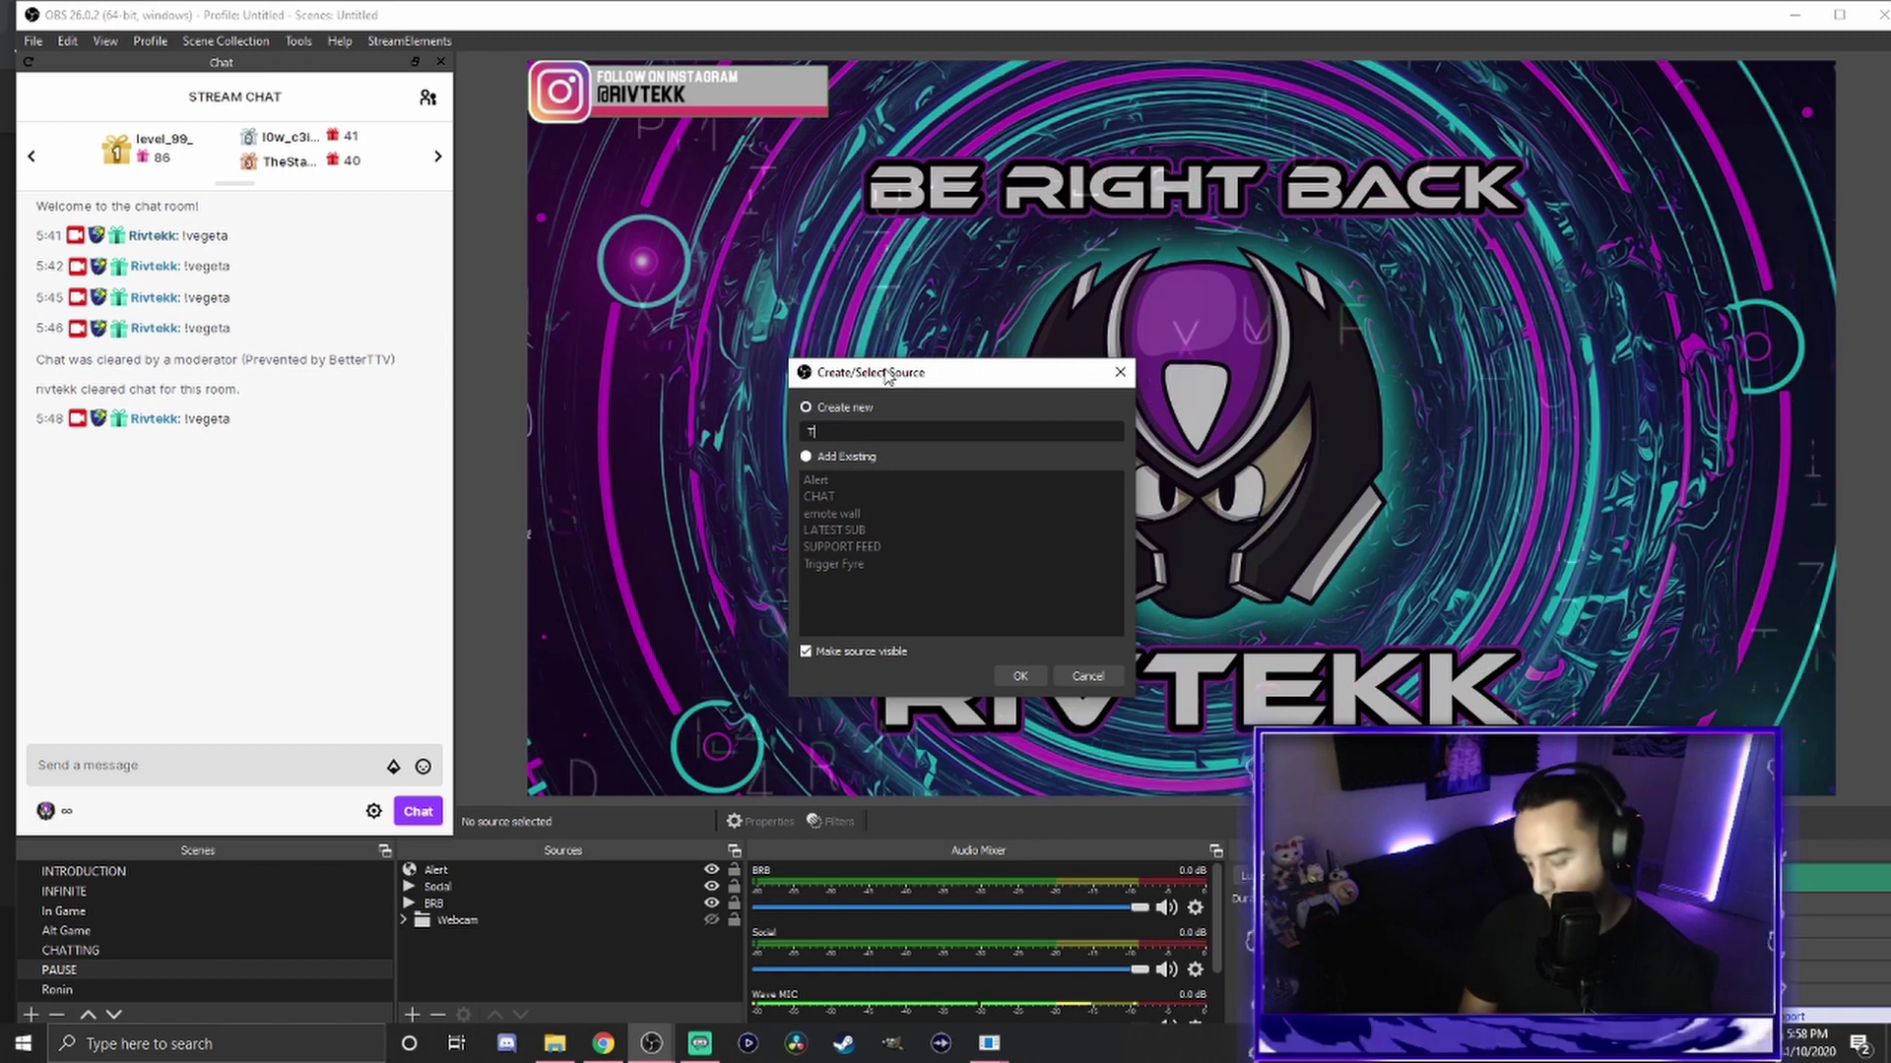
{"action": "type", "text": "Trigge"}
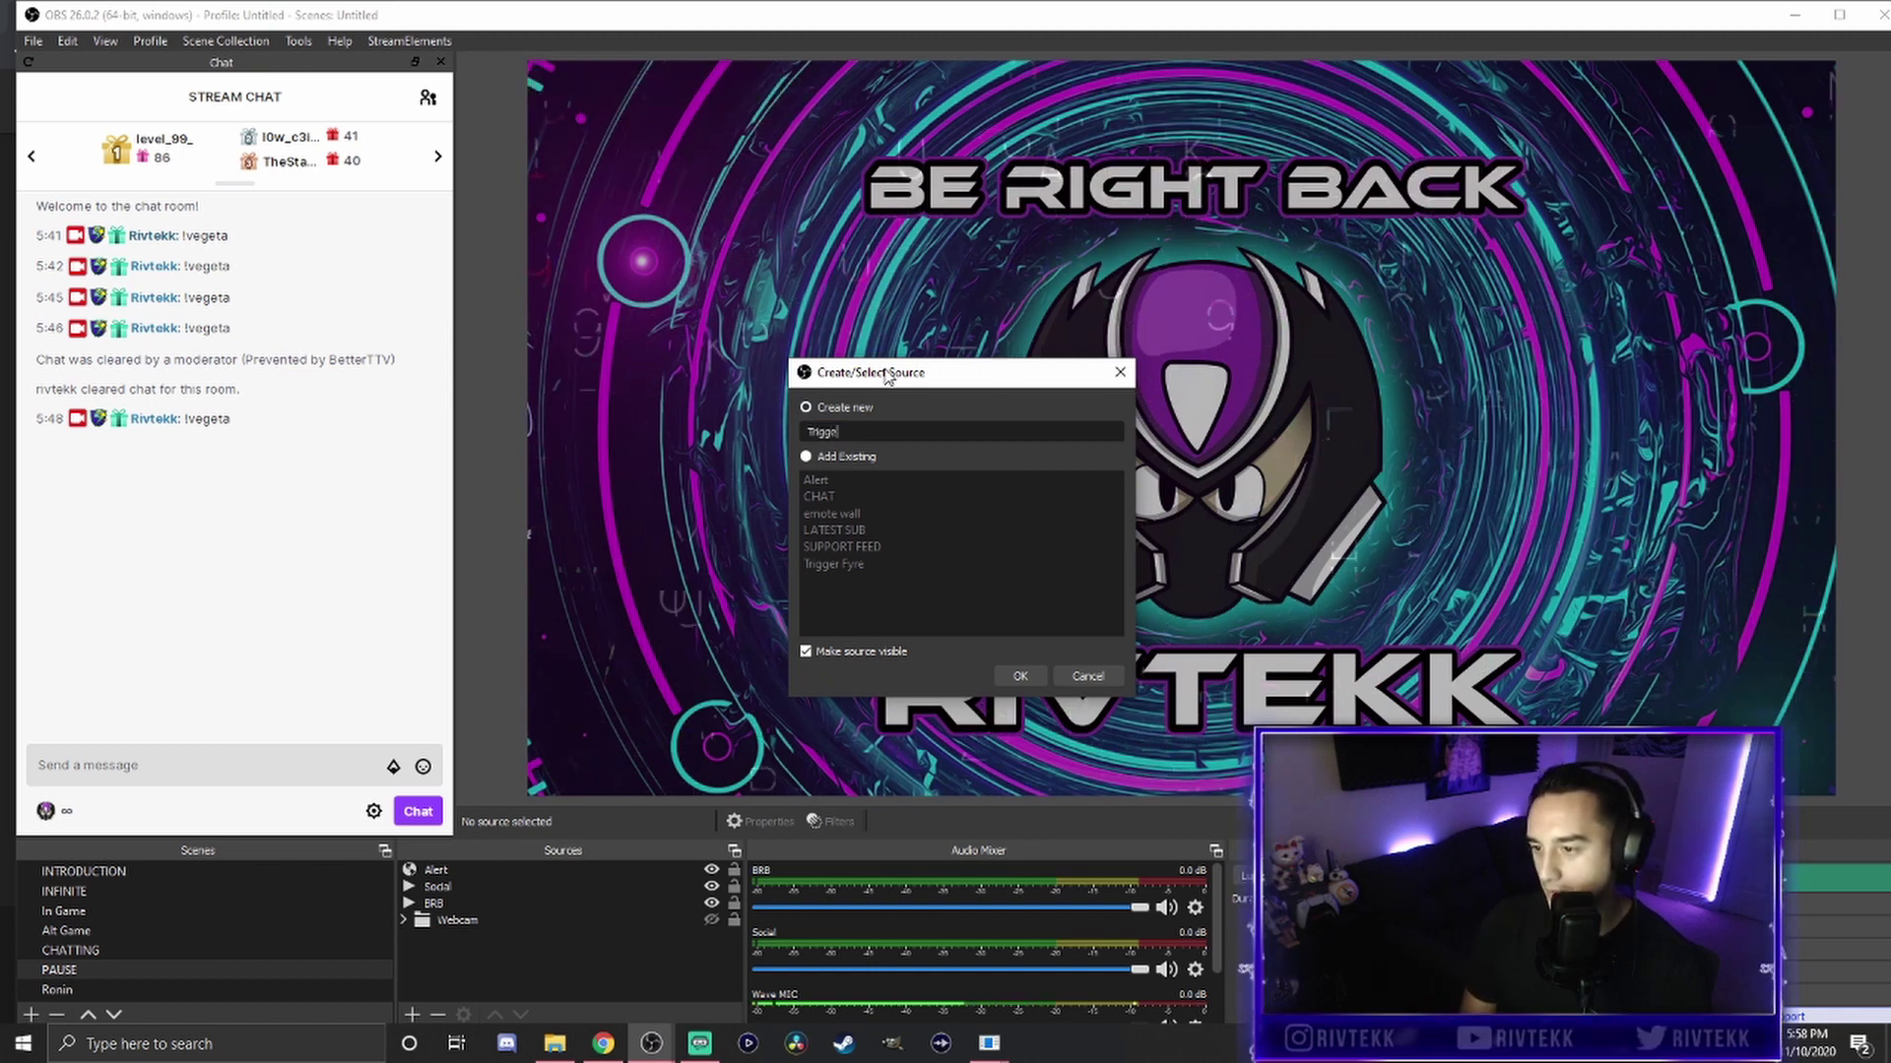
{"action": "type", "text": "rFyreTest"}
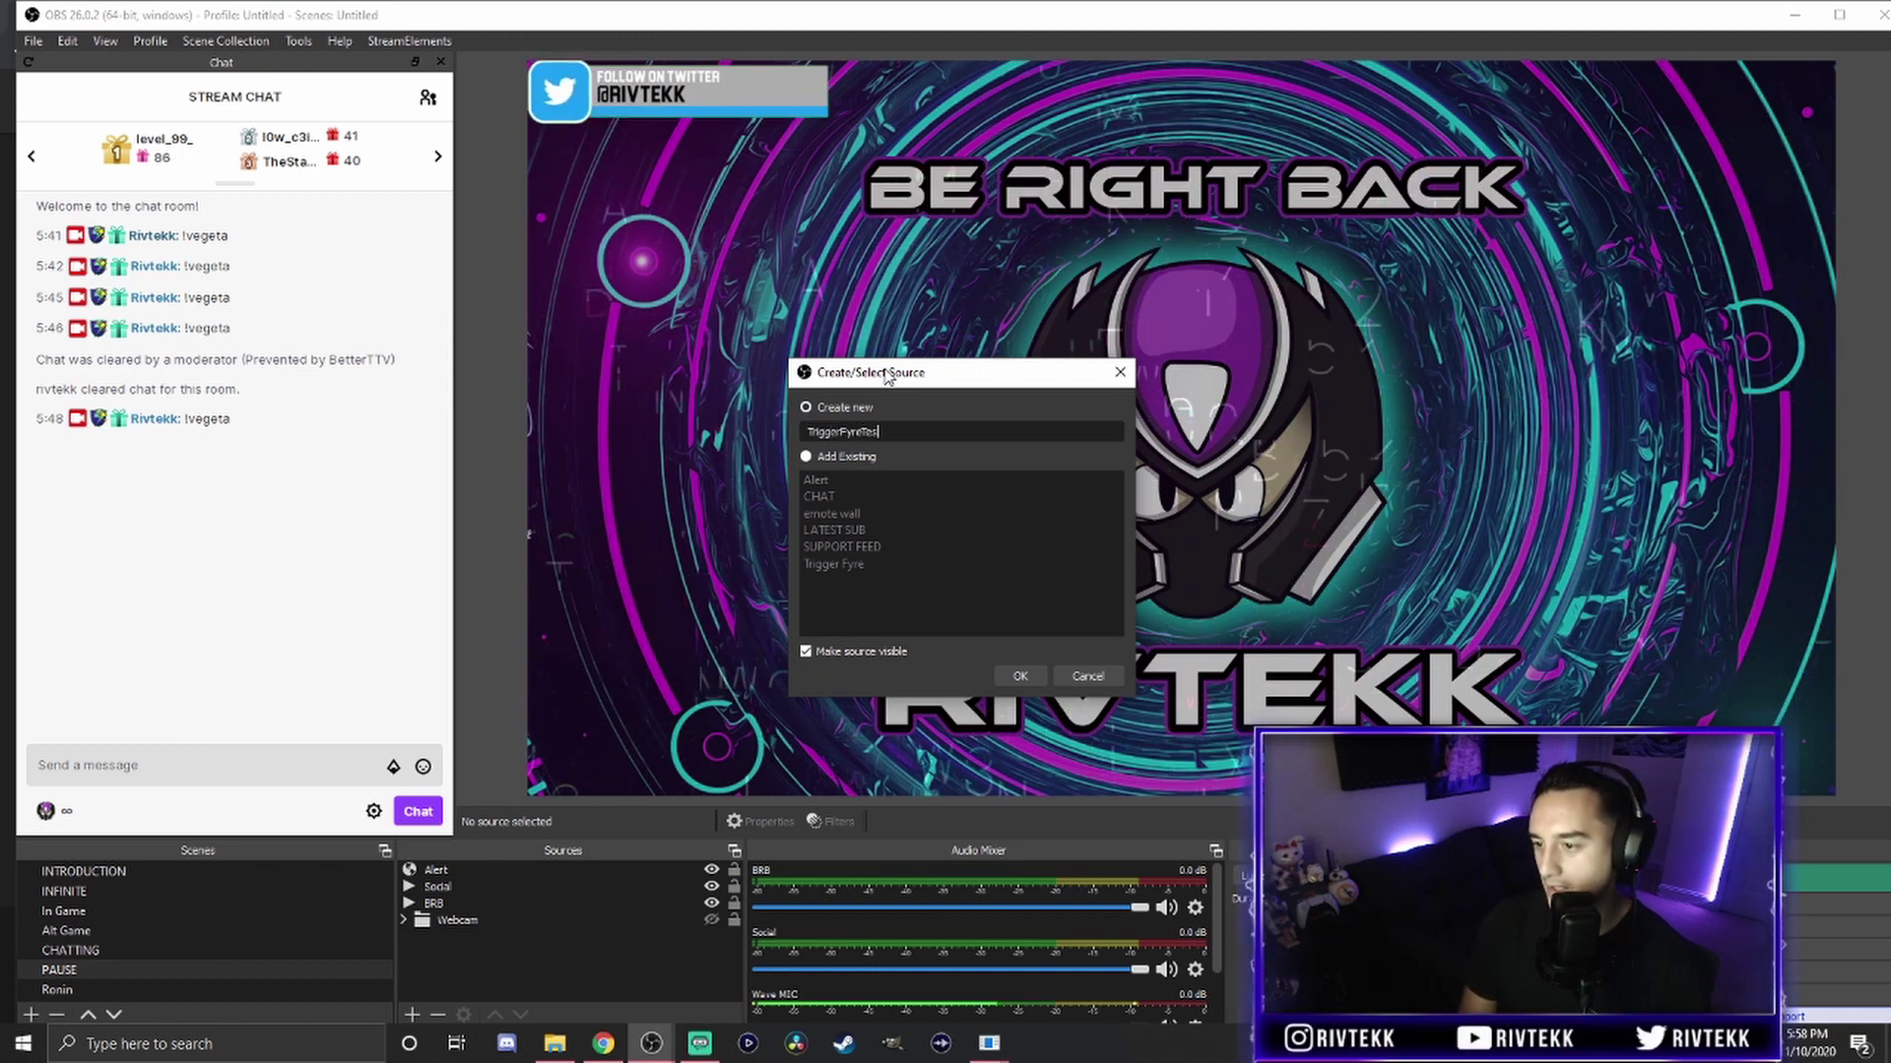
{"action": "left_click", "coordinate": [1015, 677]}
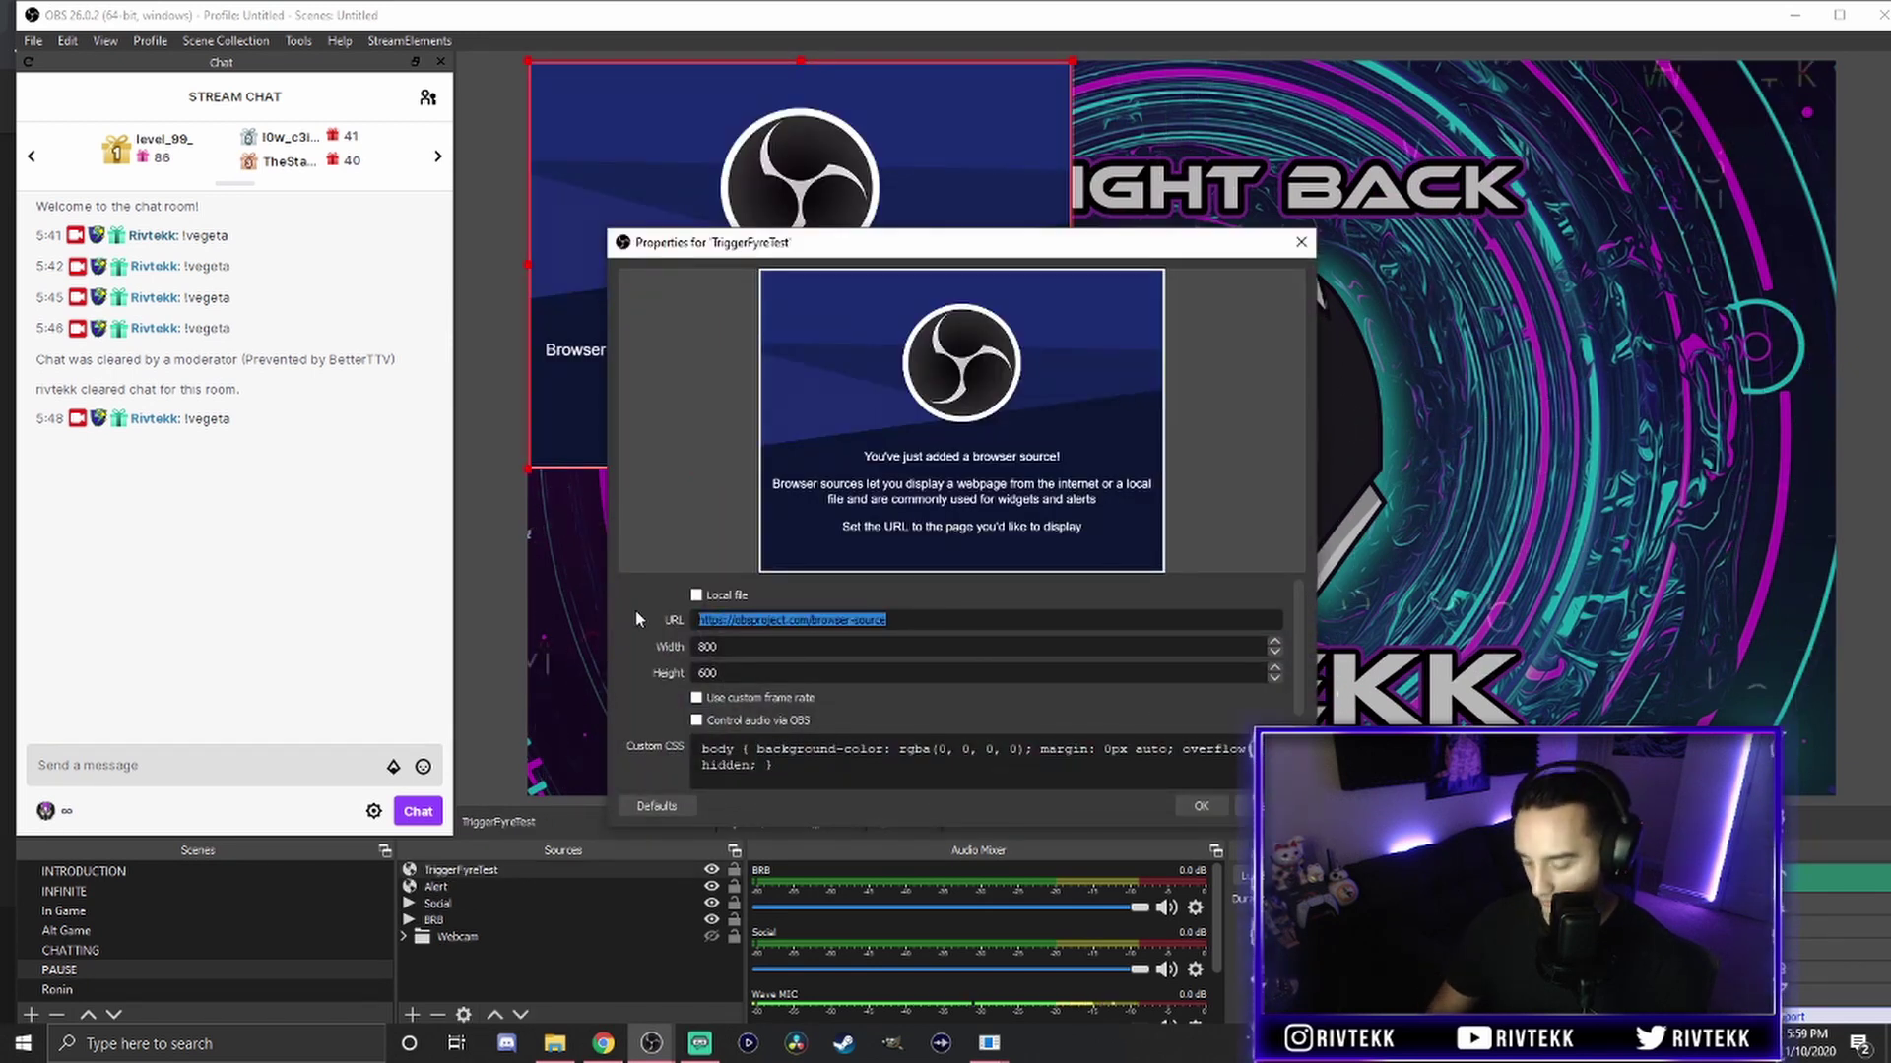
Load the copied overlay URL at 1920×1080, then move another source to the upper centre.
{"action": "key", "text": "BackSpace"}
{"action": "key", "text": "ctrl+v"}
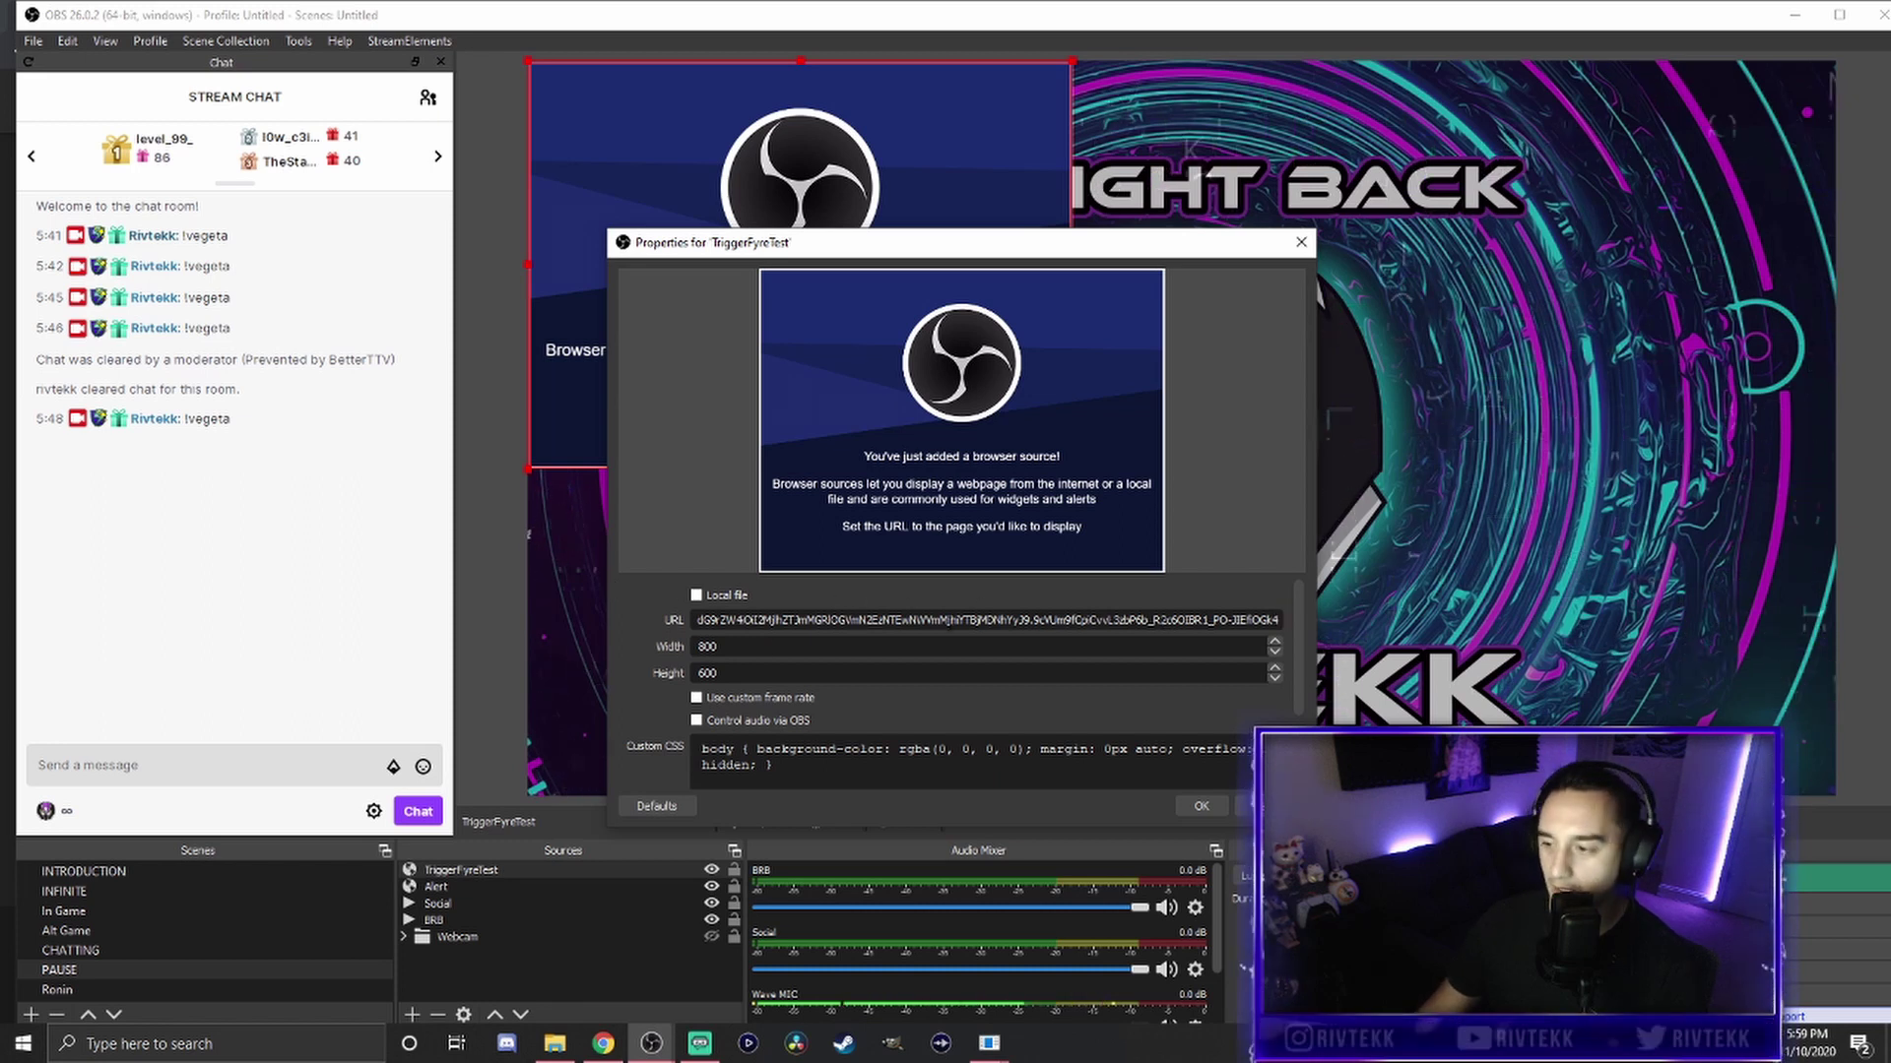
{"action": "type", "text": "1920"}
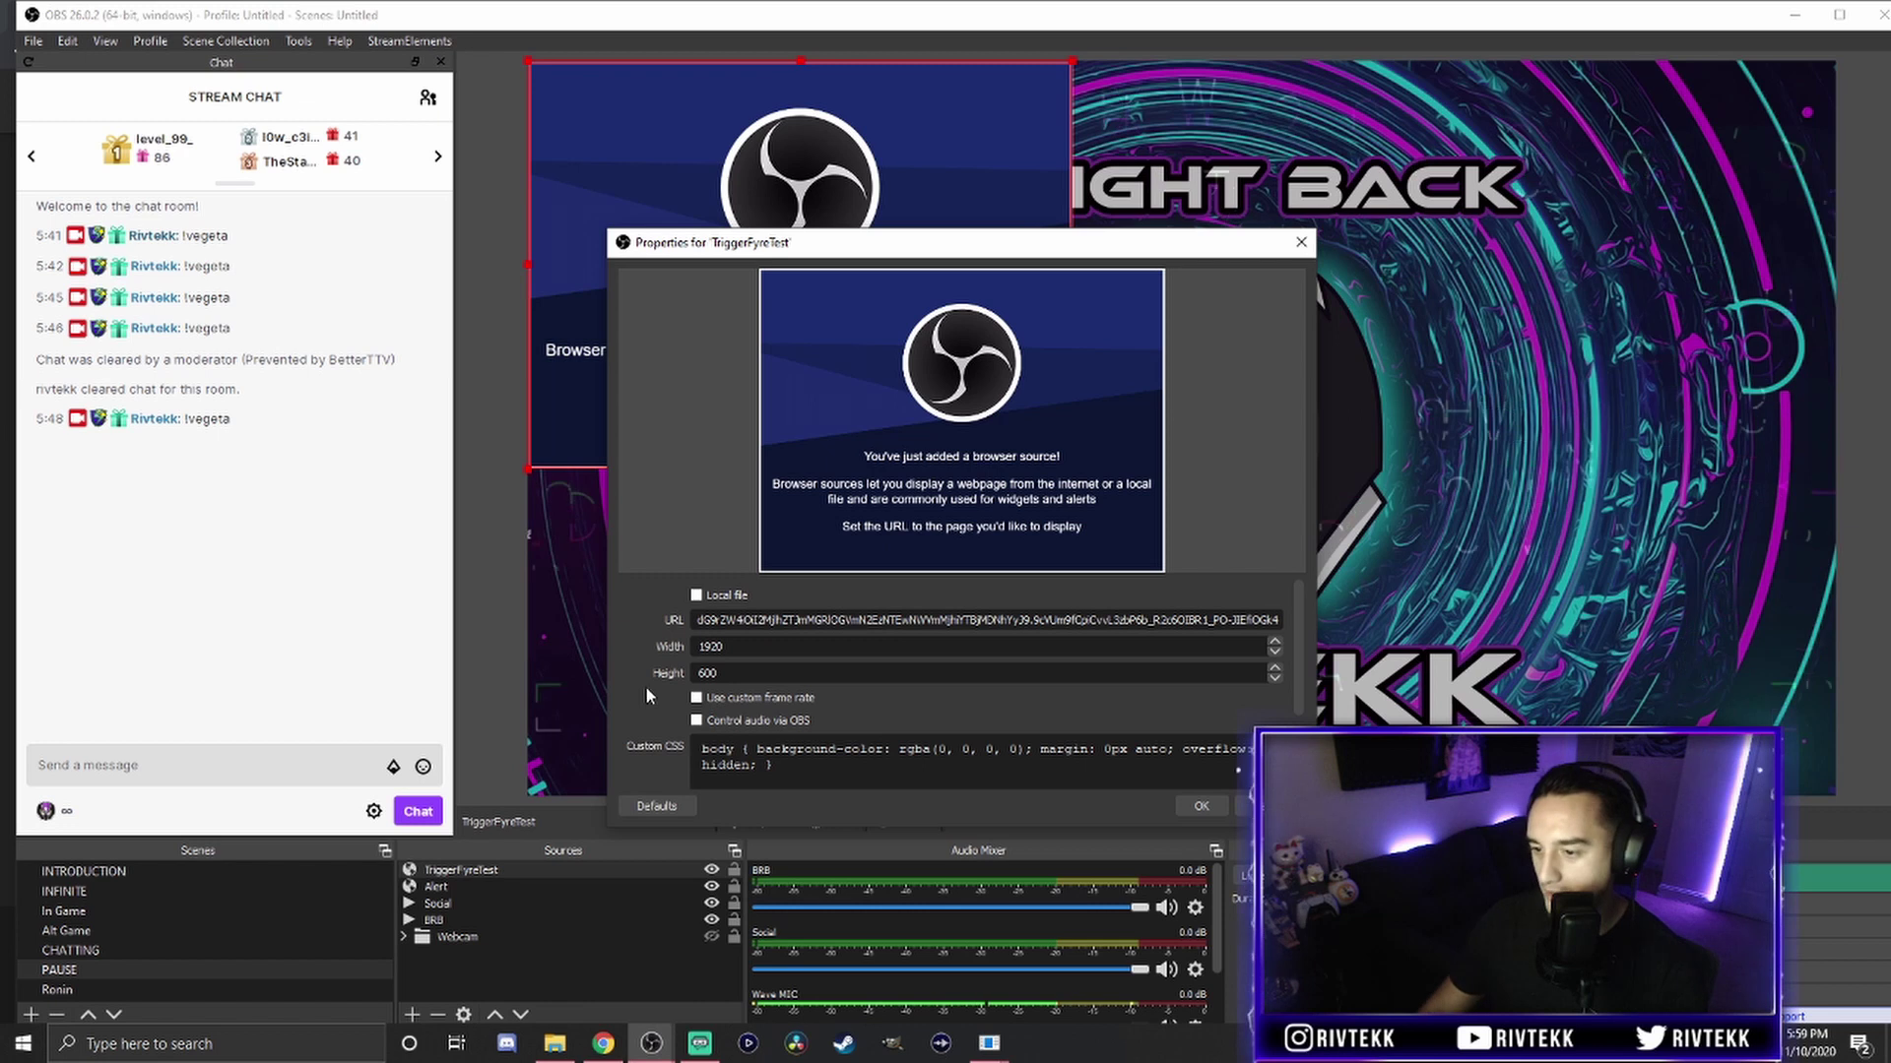
{"action": "key", "text": "Tab"}
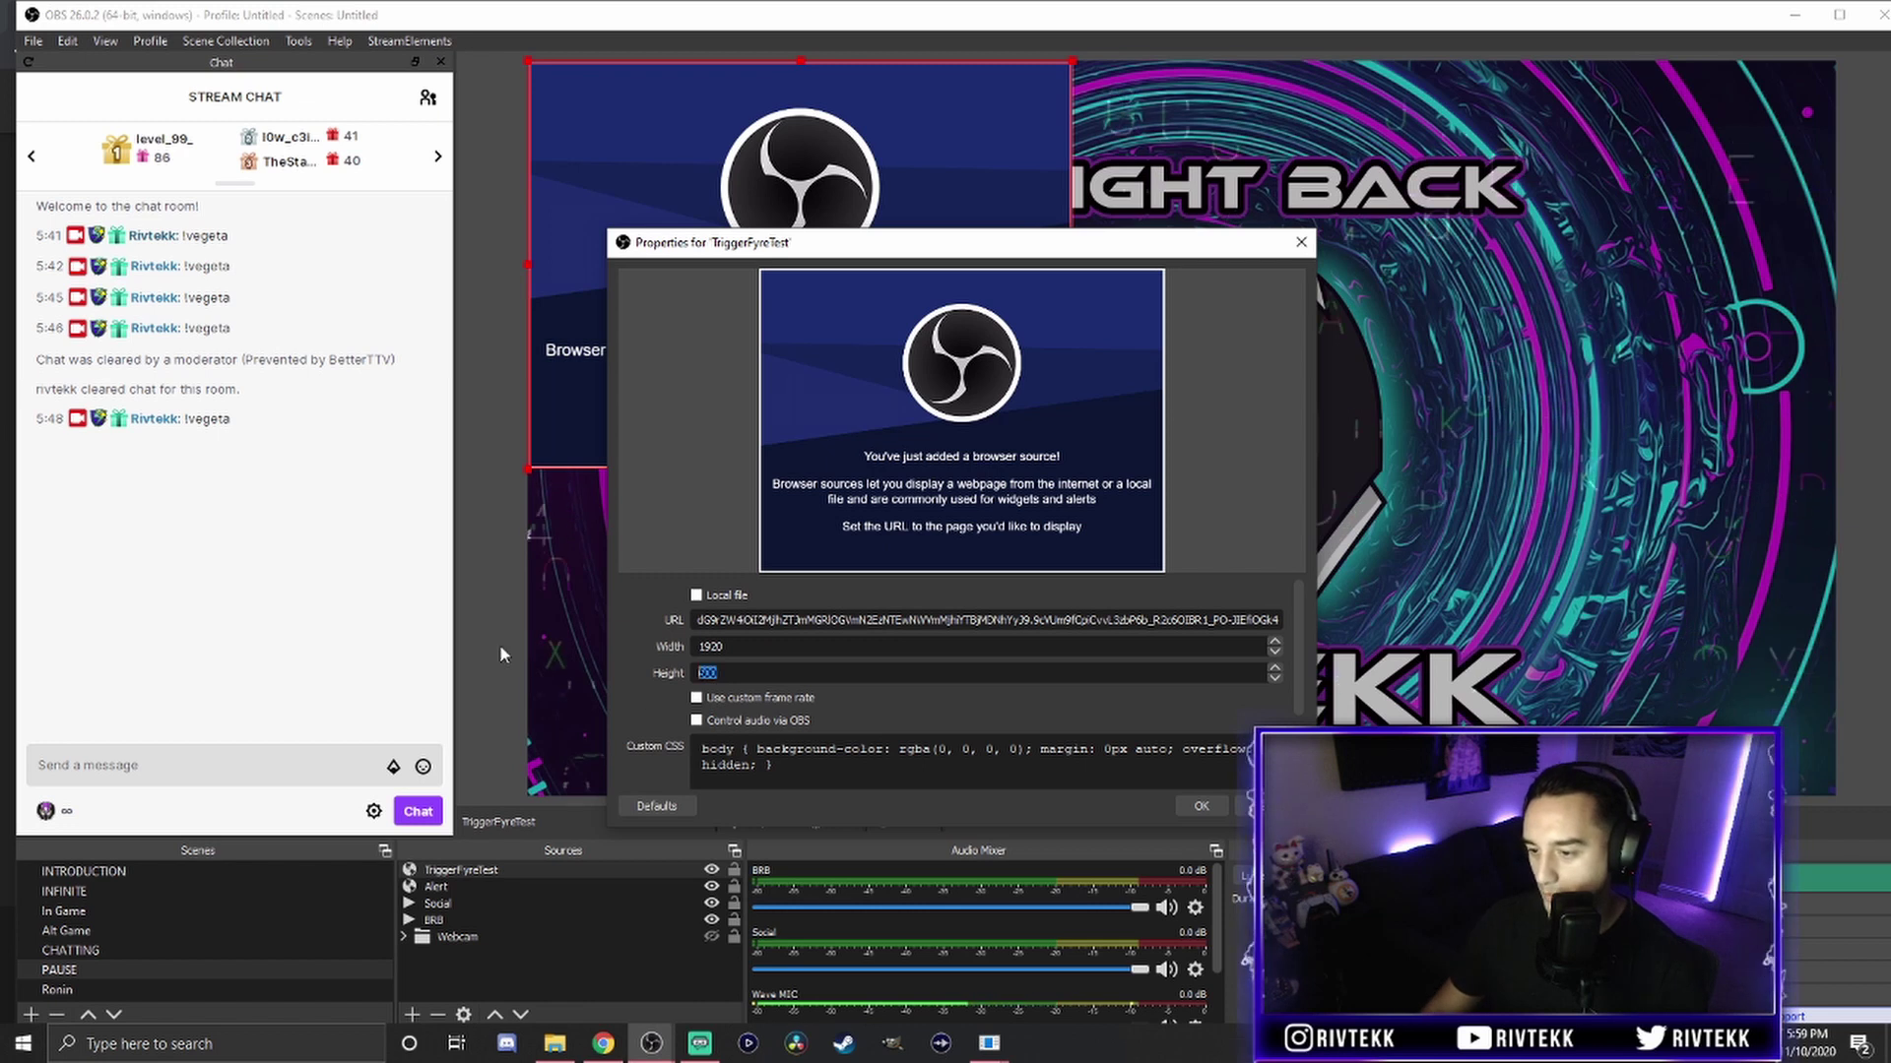
{"action": "type", "text": "1080"}
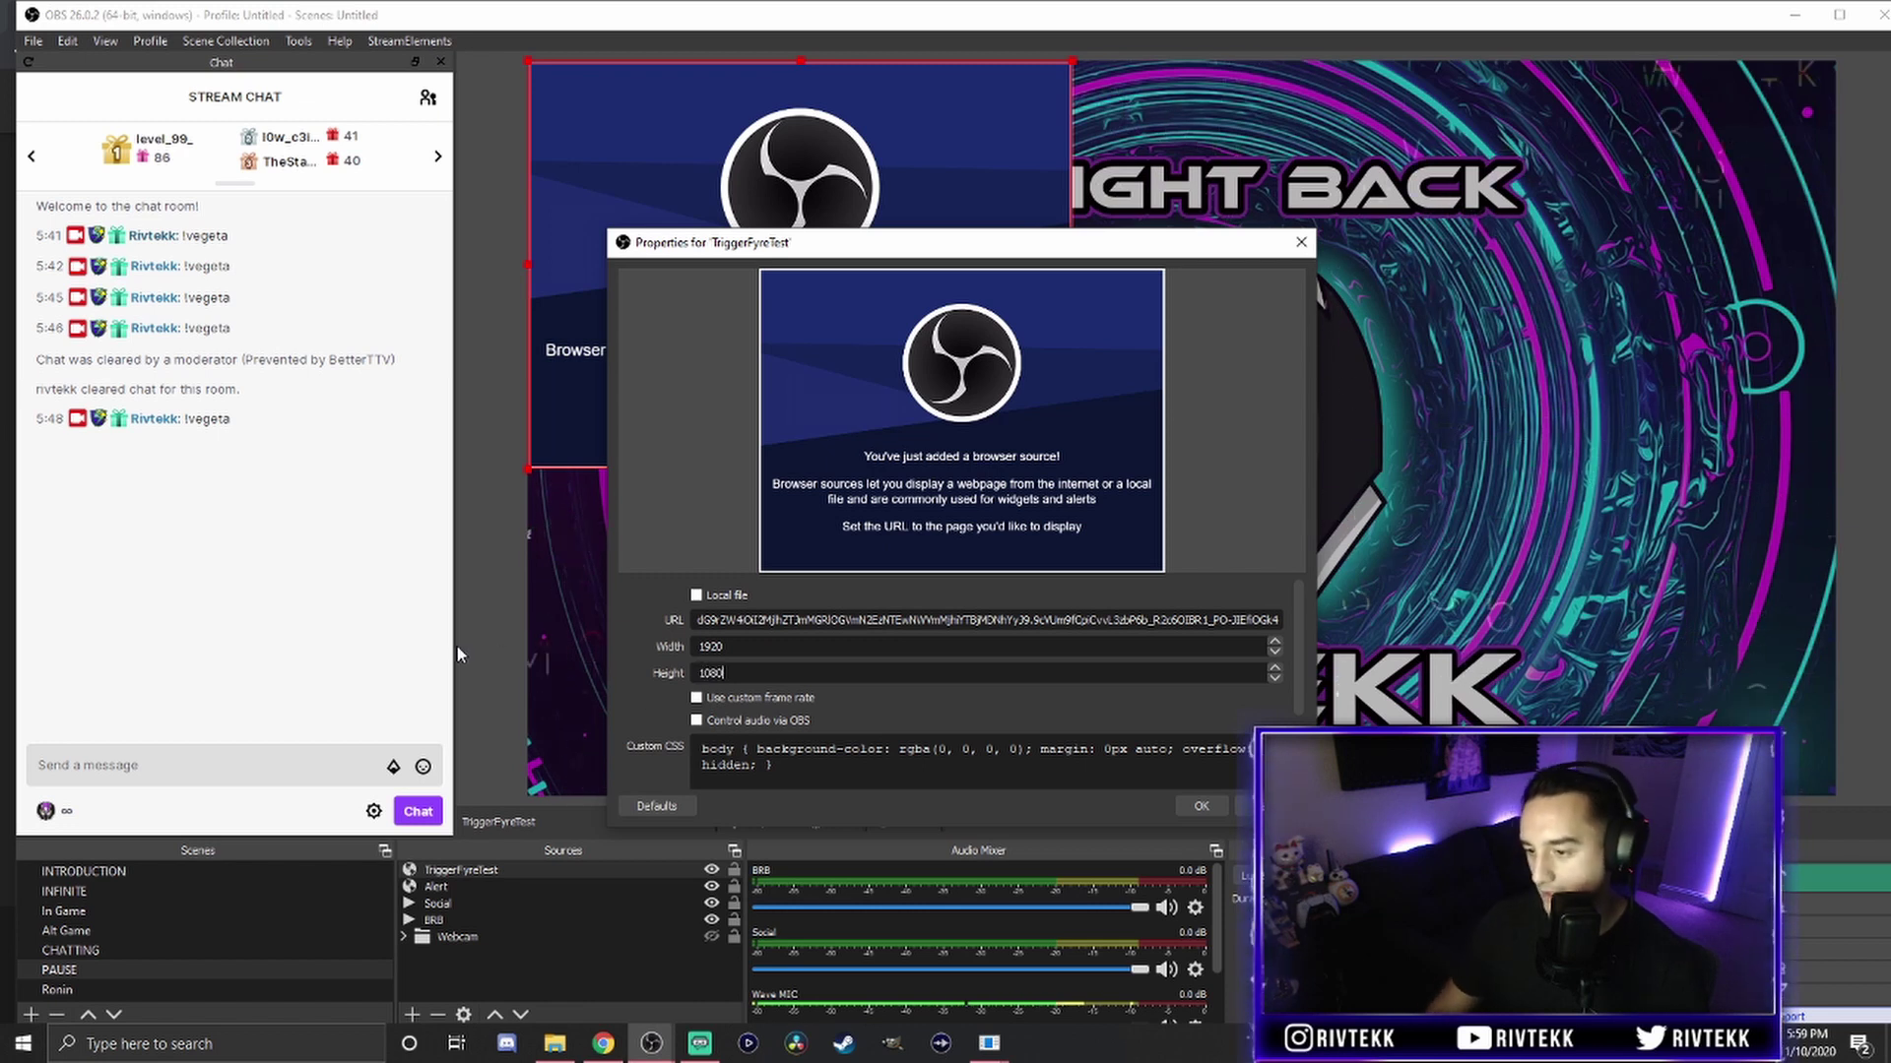
{"action": "left_click", "coordinate": [1199, 806]}
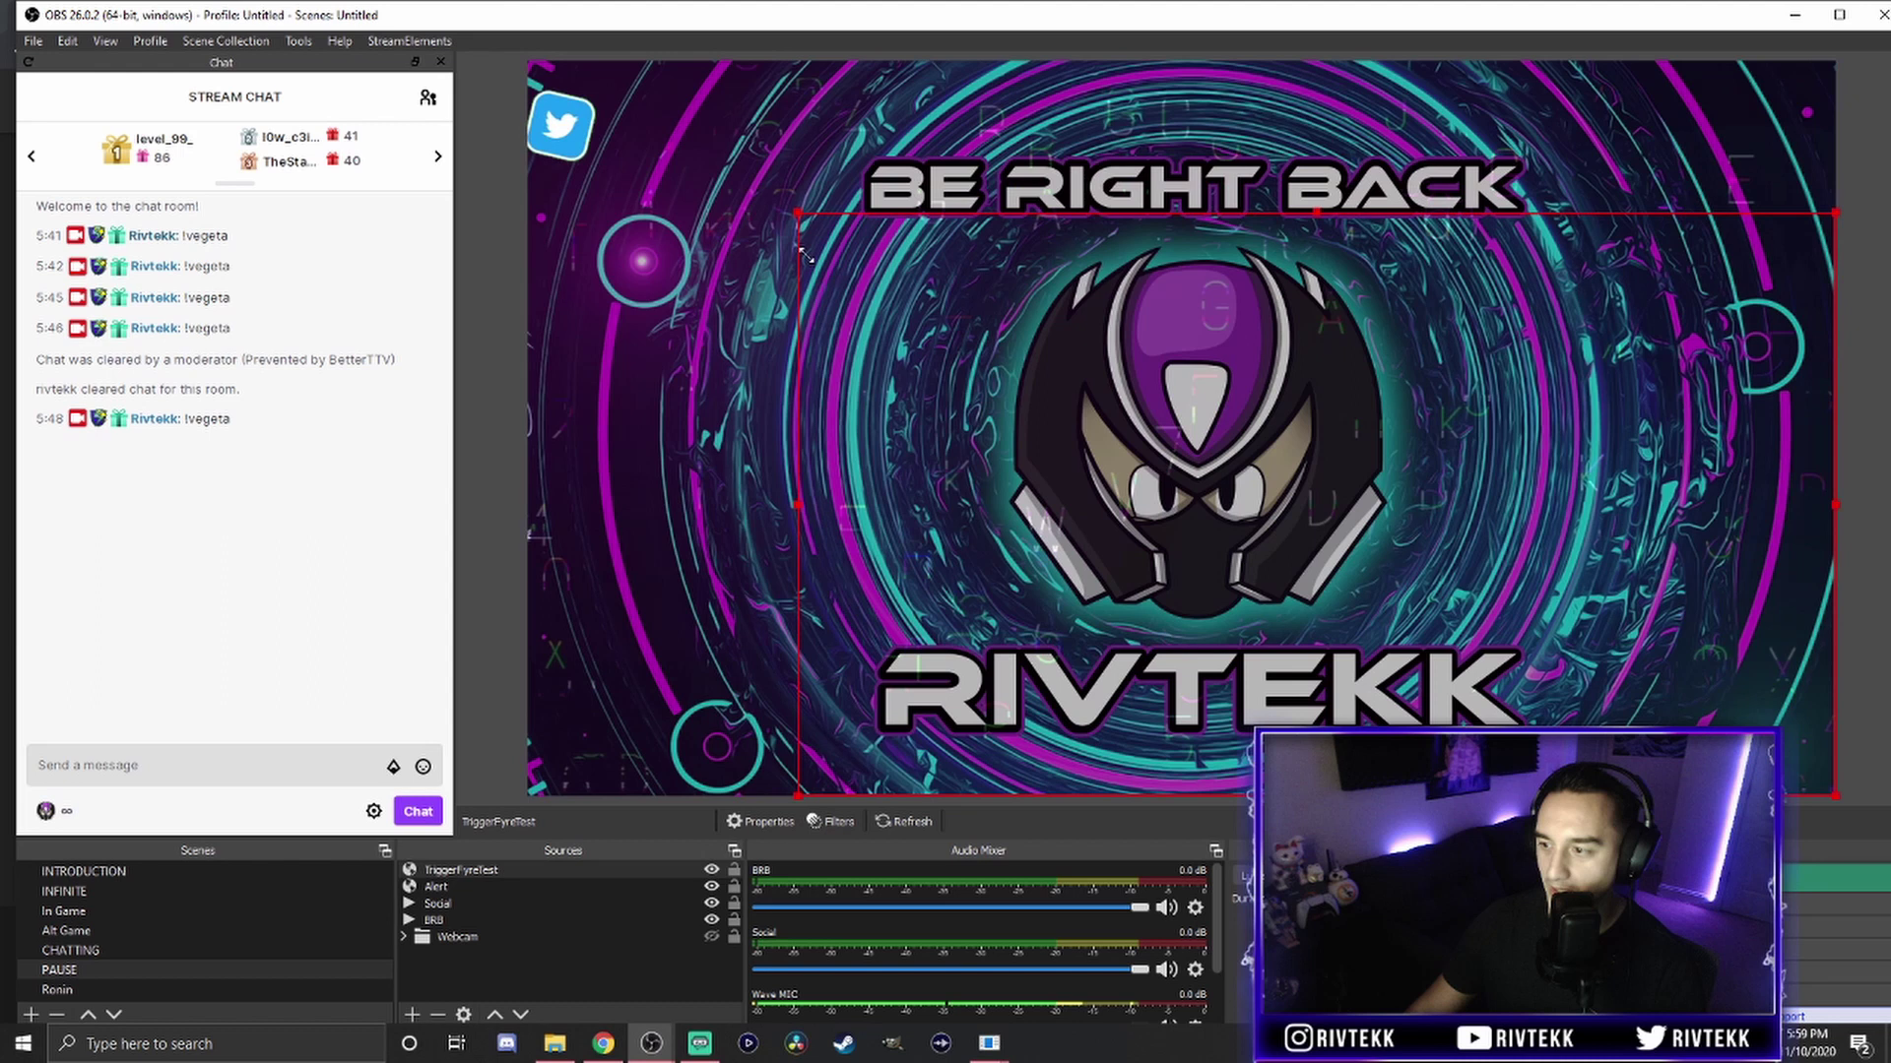
{"action": "left_click", "coordinate": [1467, 614]}
{"action": "left_click_drag", "start_coordinate": [1468, 614], "coordinate": [1139, 232]}
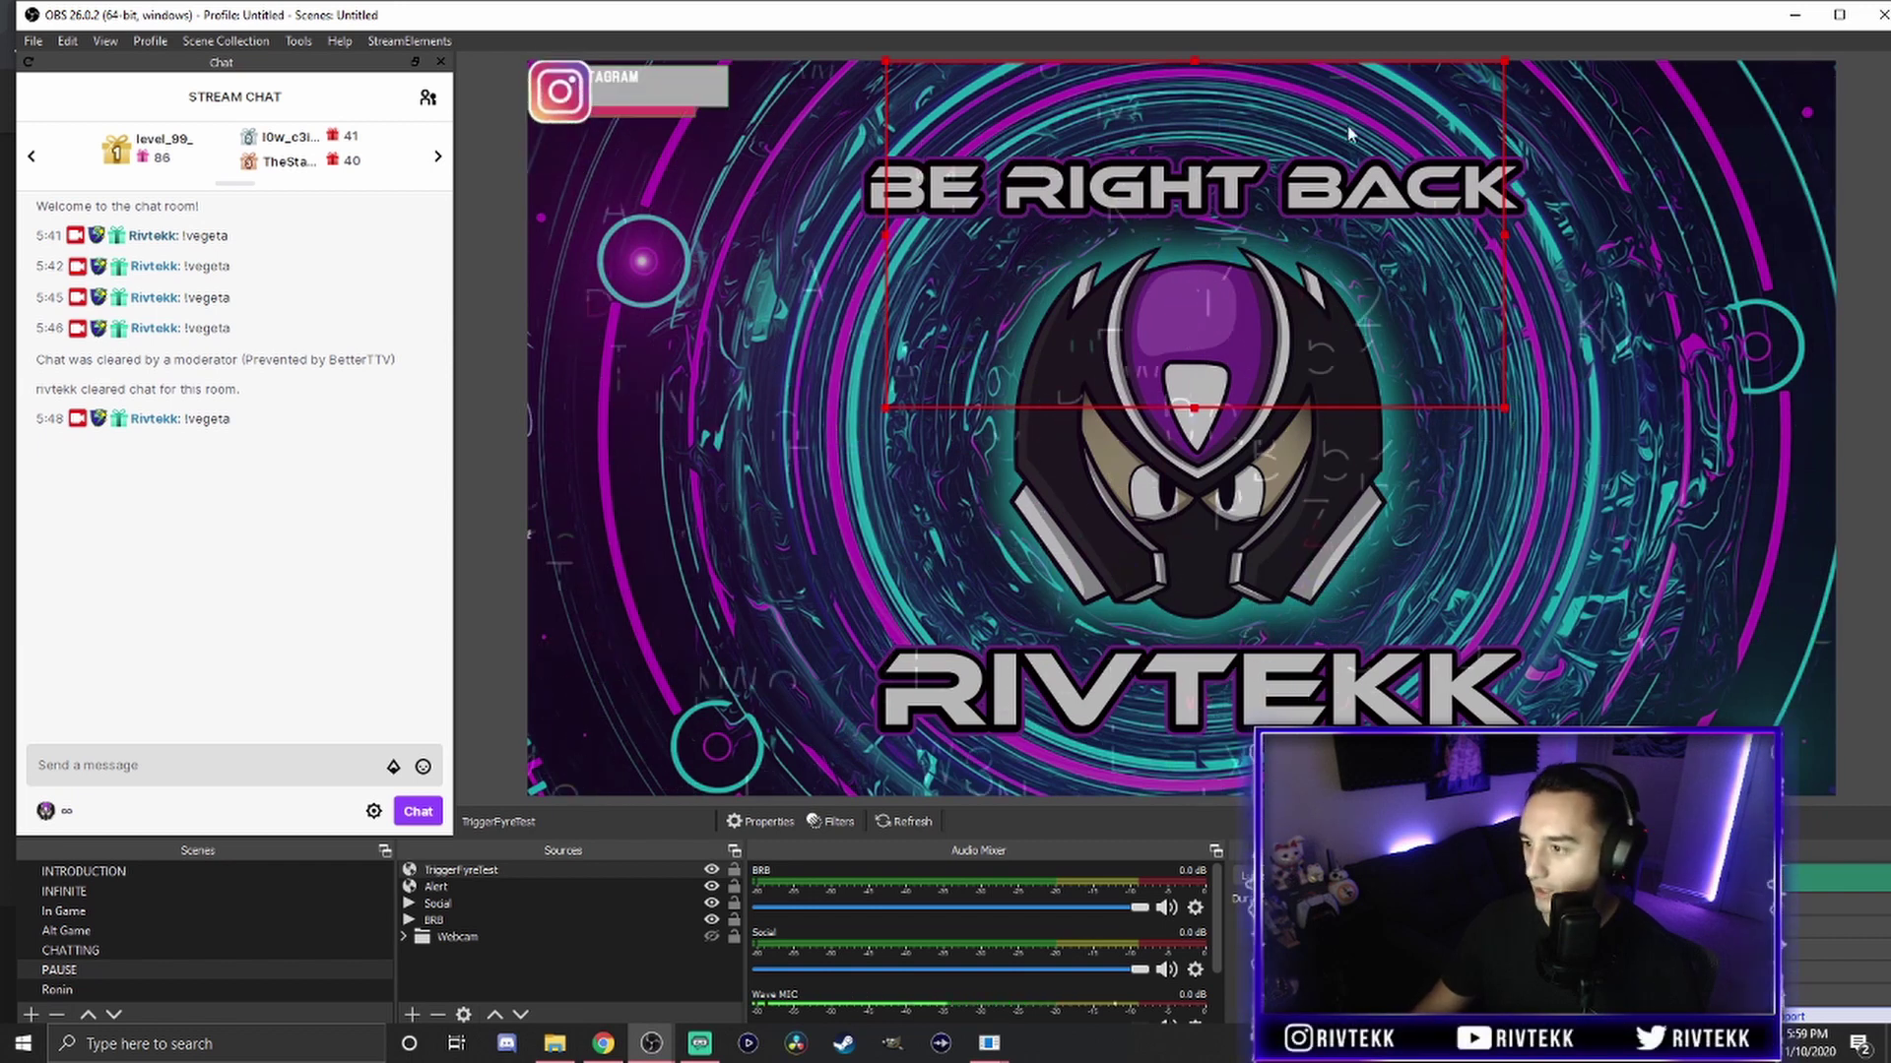
Close the Overlay dialog and browse the Images, Sounds and OBS triggers before returning to Videos.
{"action": "left_click", "coordinate": [1796, 13]}
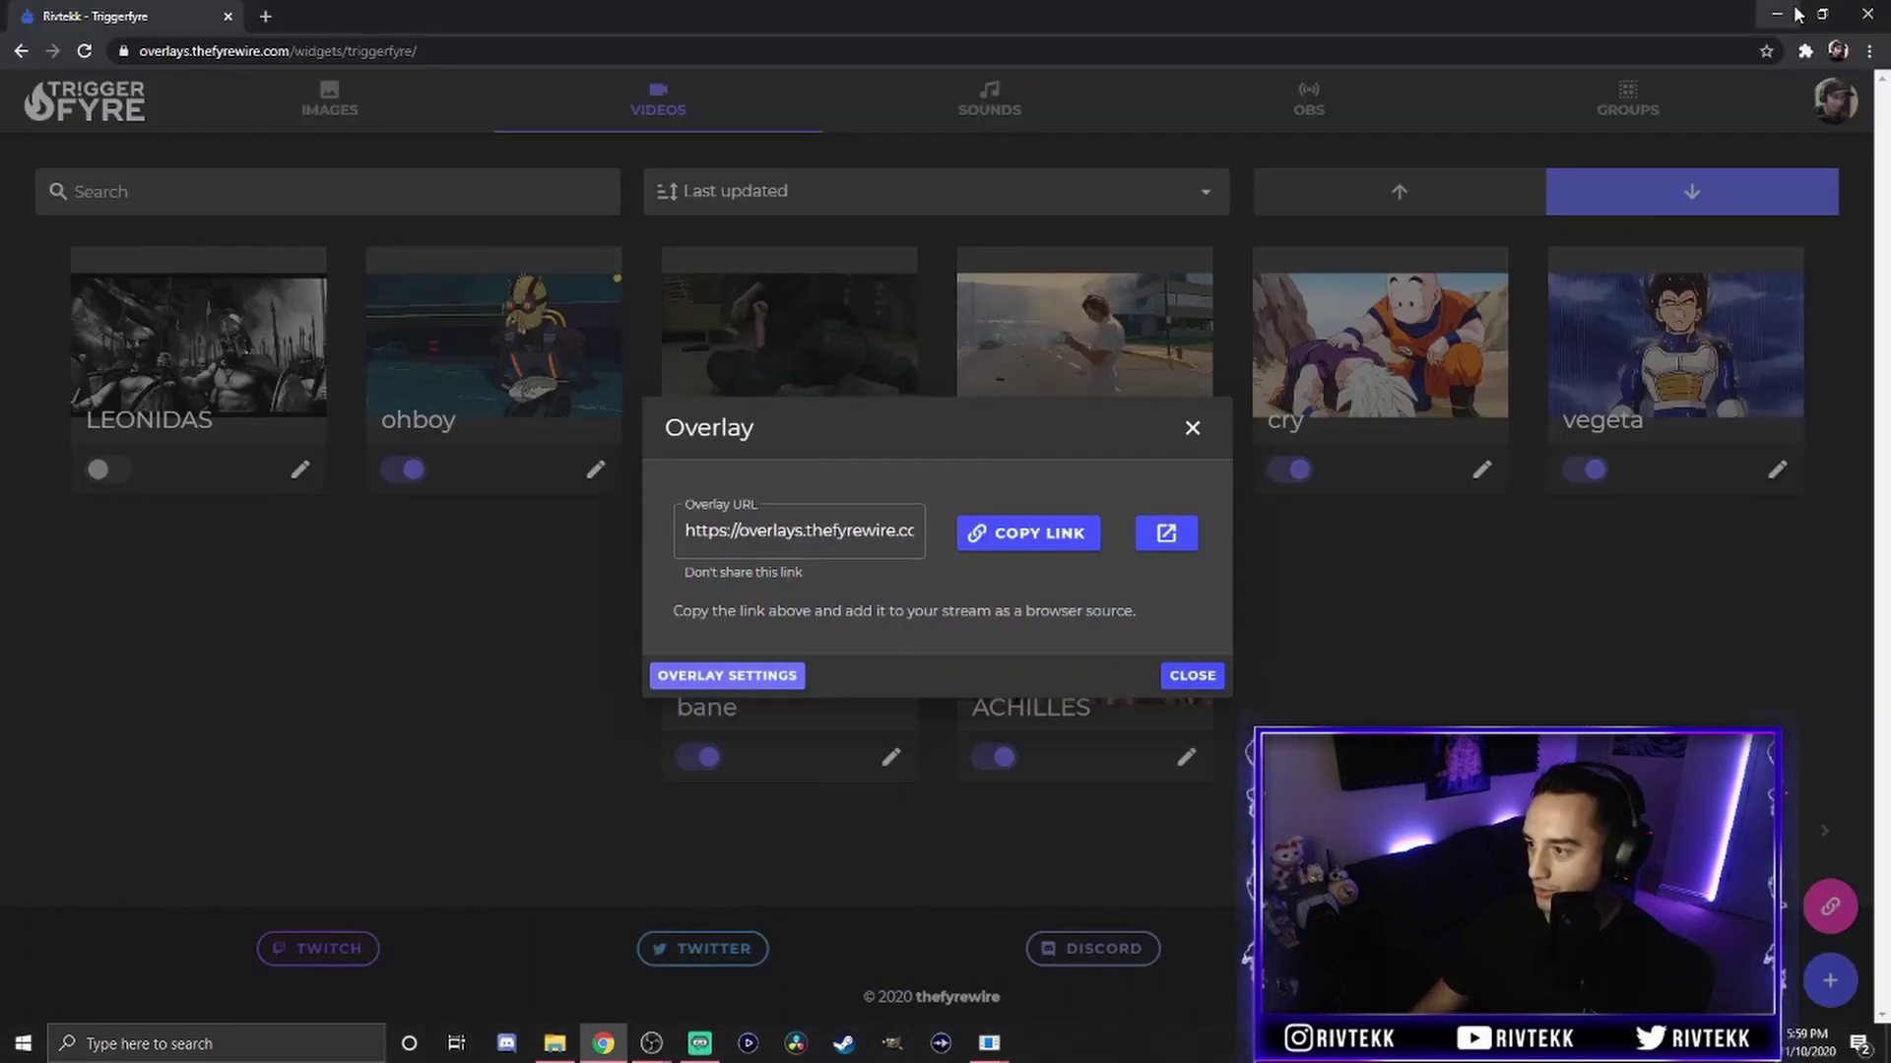
{"action": "left_click", "coordinate": [1192, 431]}
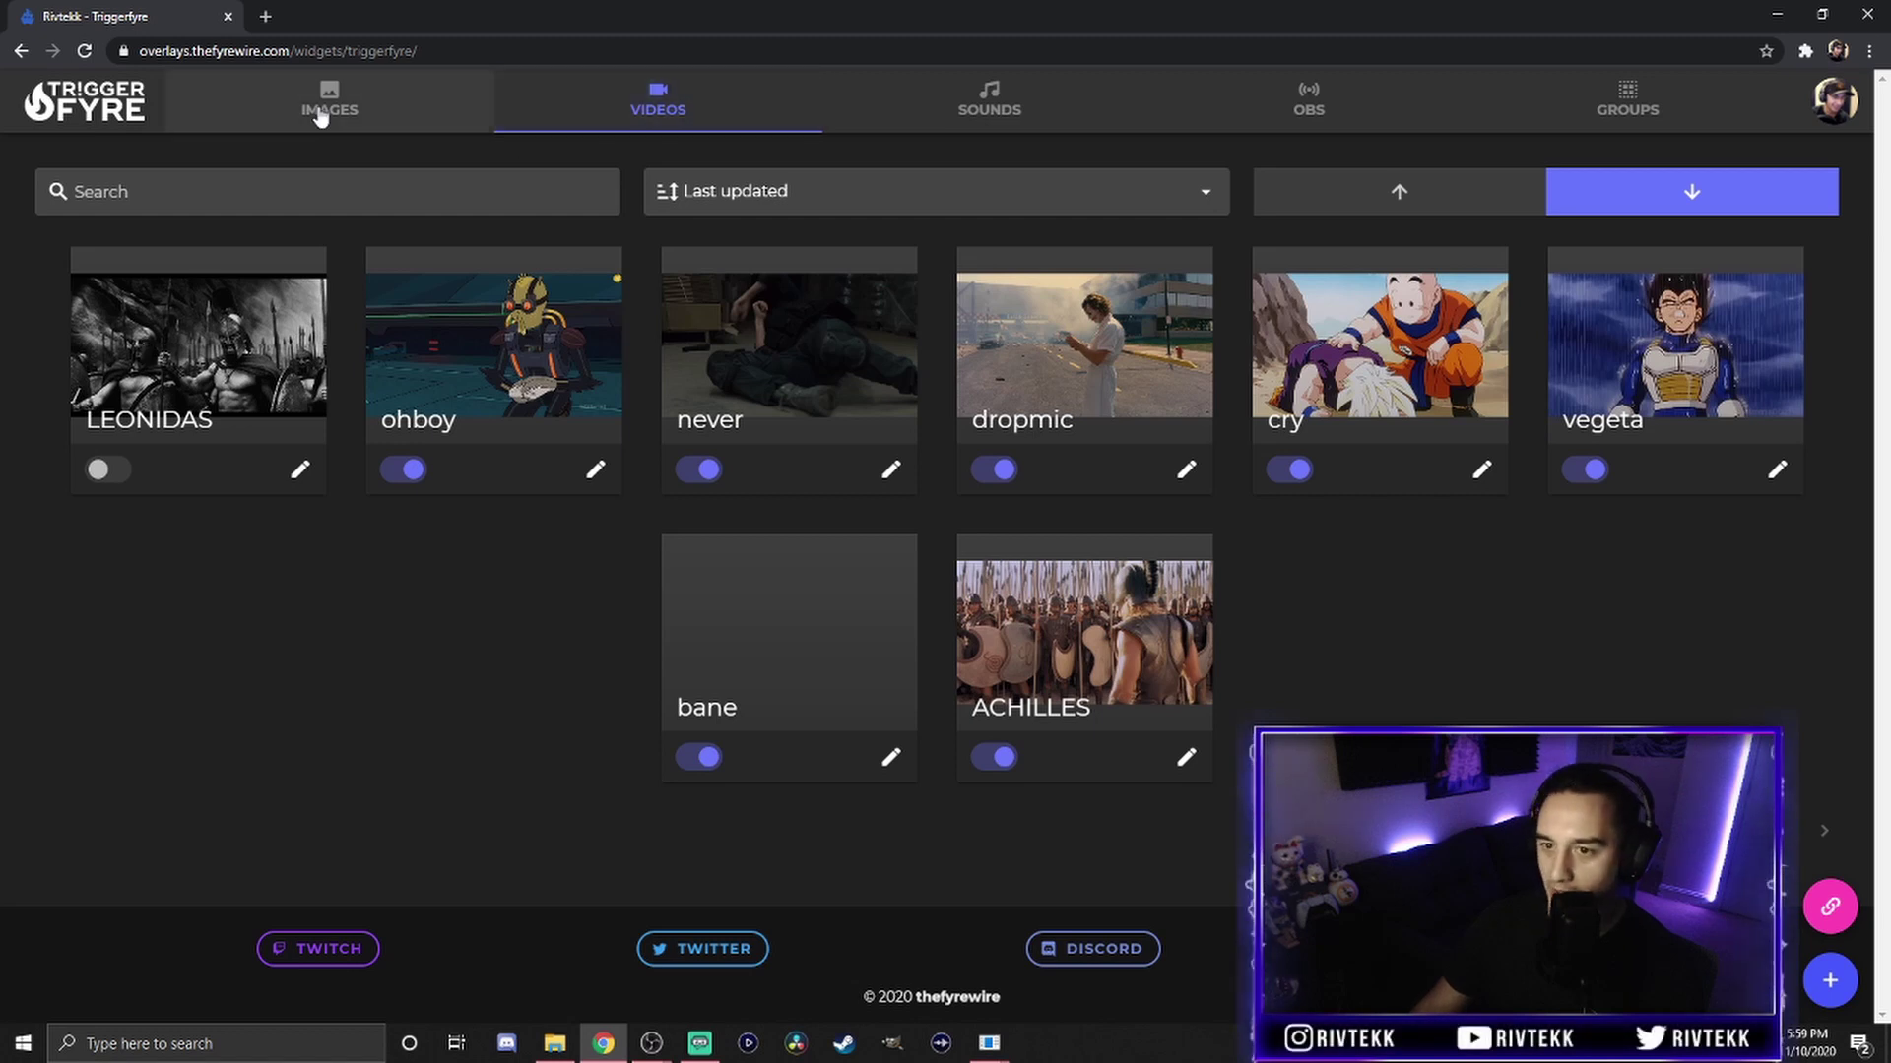
{"action": "left_click", "coordinate": [433, 120]}
{"action": "left_click", "coordinate": [654, 93]}
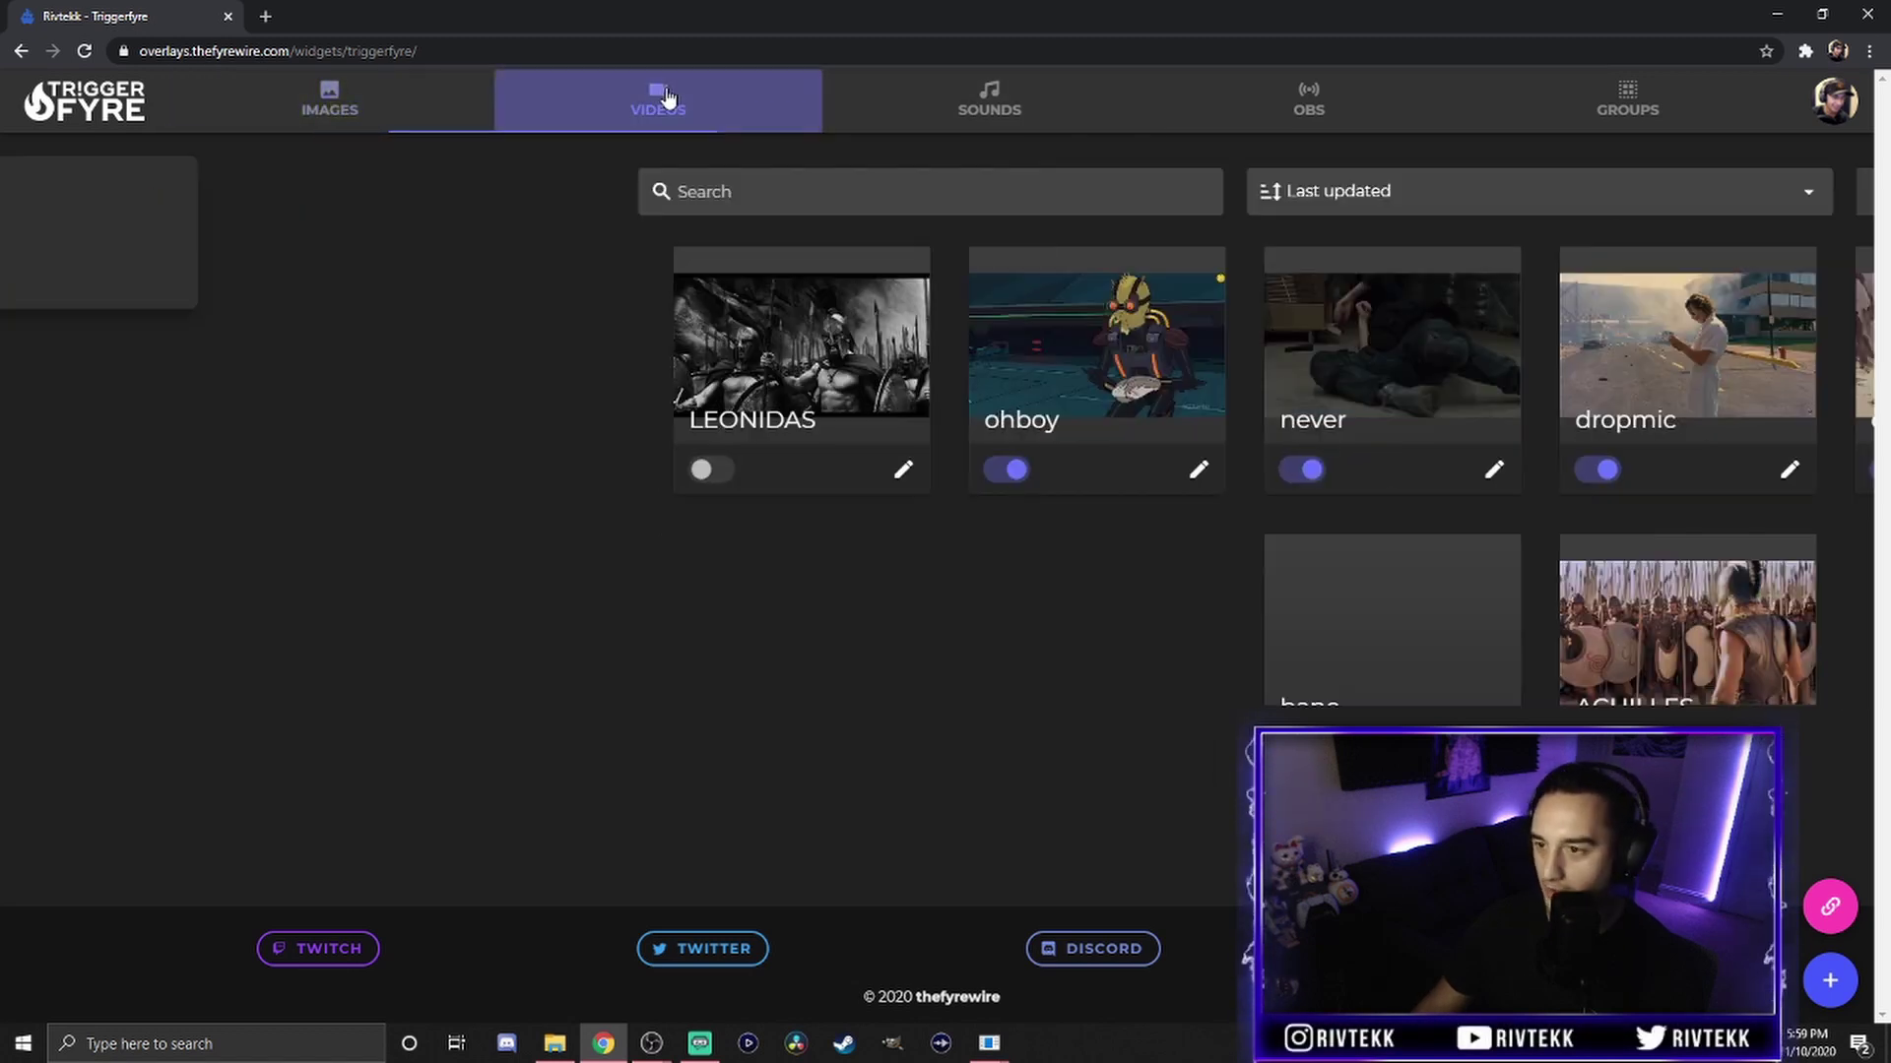
{"action": "left_click", "coordinate": [967, 91]}
{"action": "left_click", "coordinate": [1315, 94]}
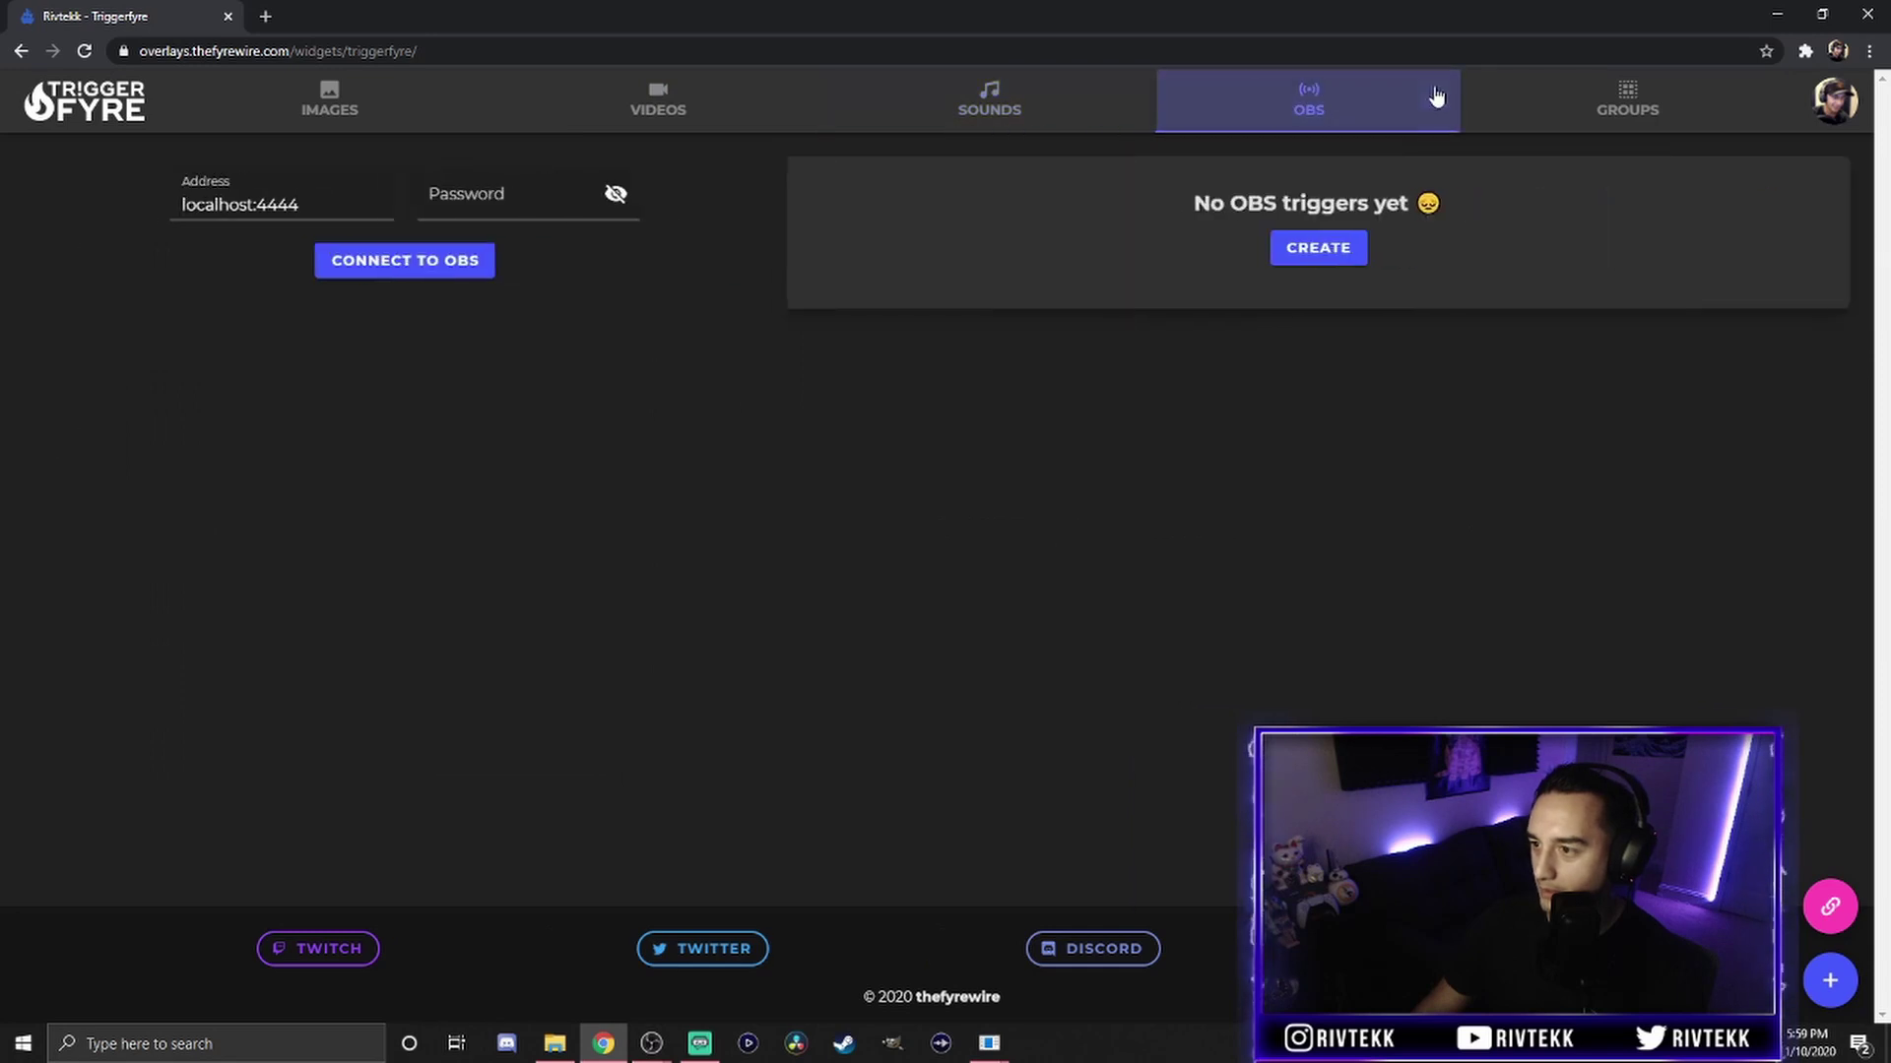
{"action": "left_click", "coordinate": [1034, 102]}
{"action": "left_click", "coordinate": [661, 112]}
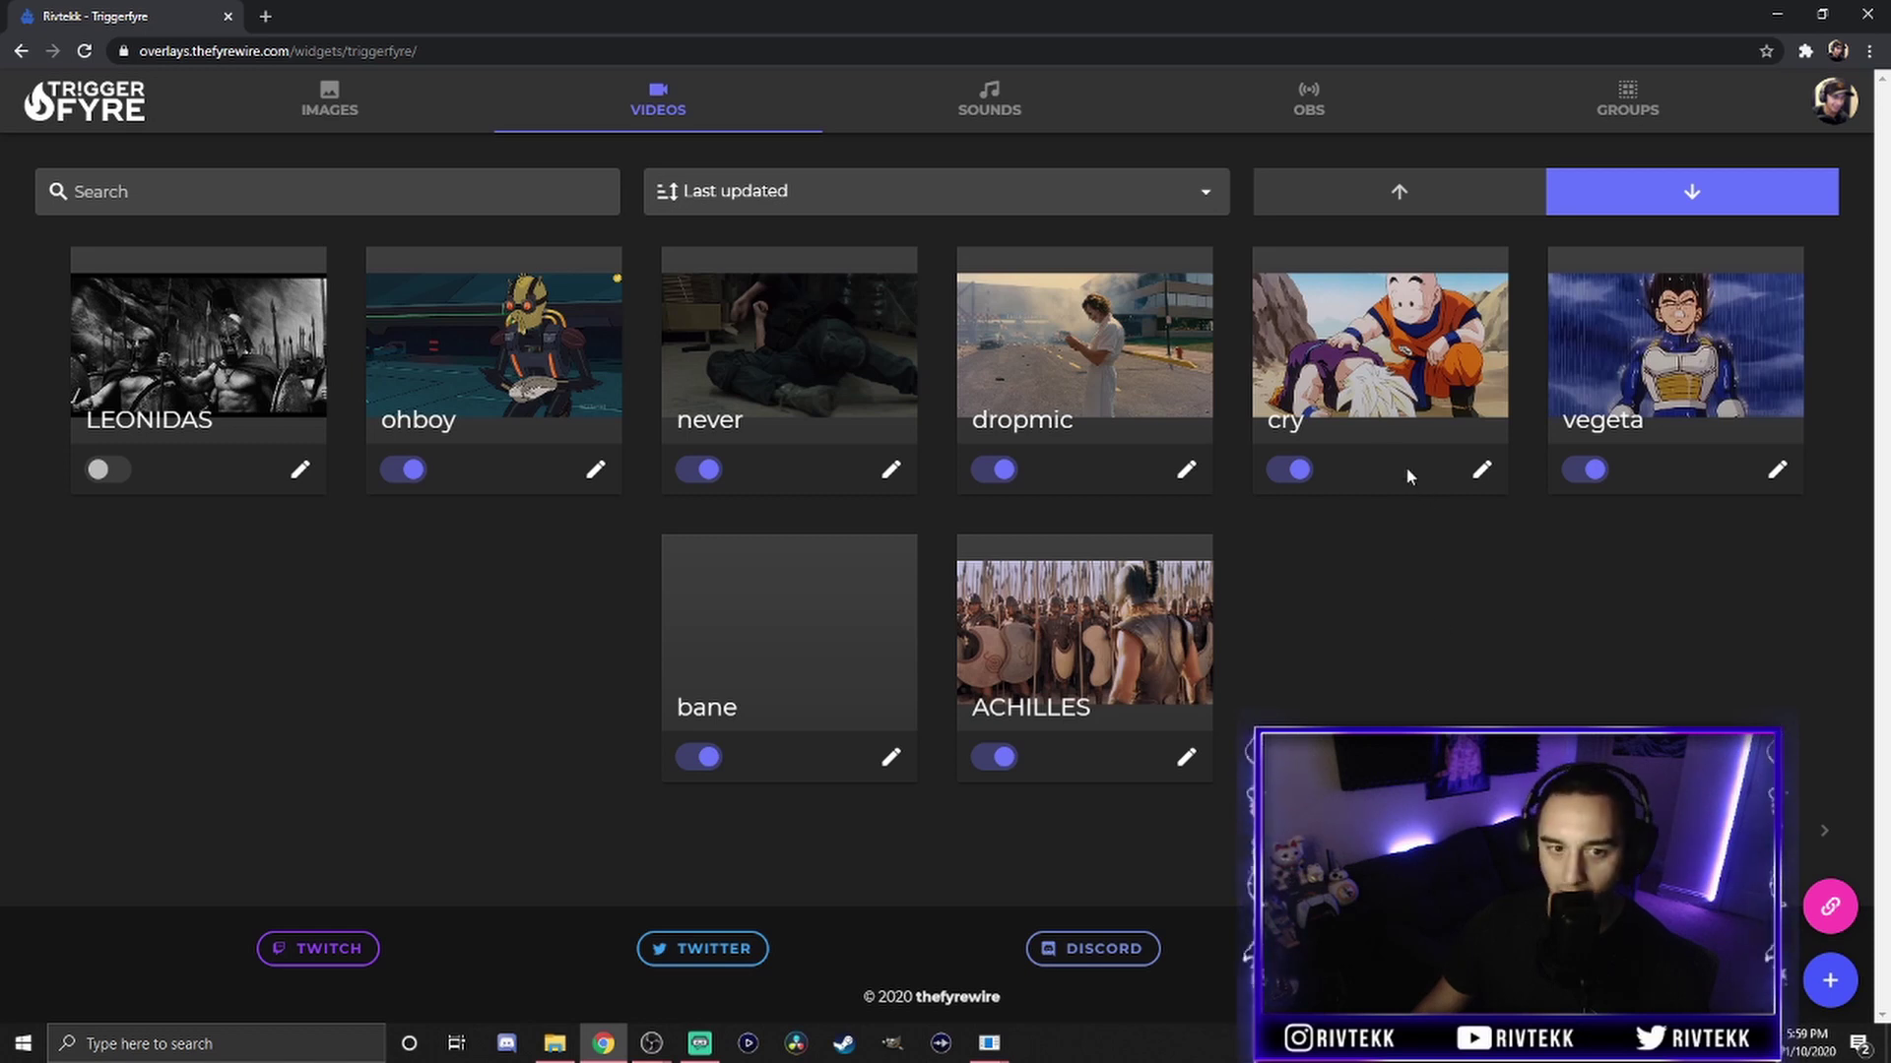
Restrict !cry to Custom levels (Subscriber, VIP, Moderator, Broadcaster) with 120-second cooldowns.
{"action": "left_click", "coordinate": [1480, 471]}
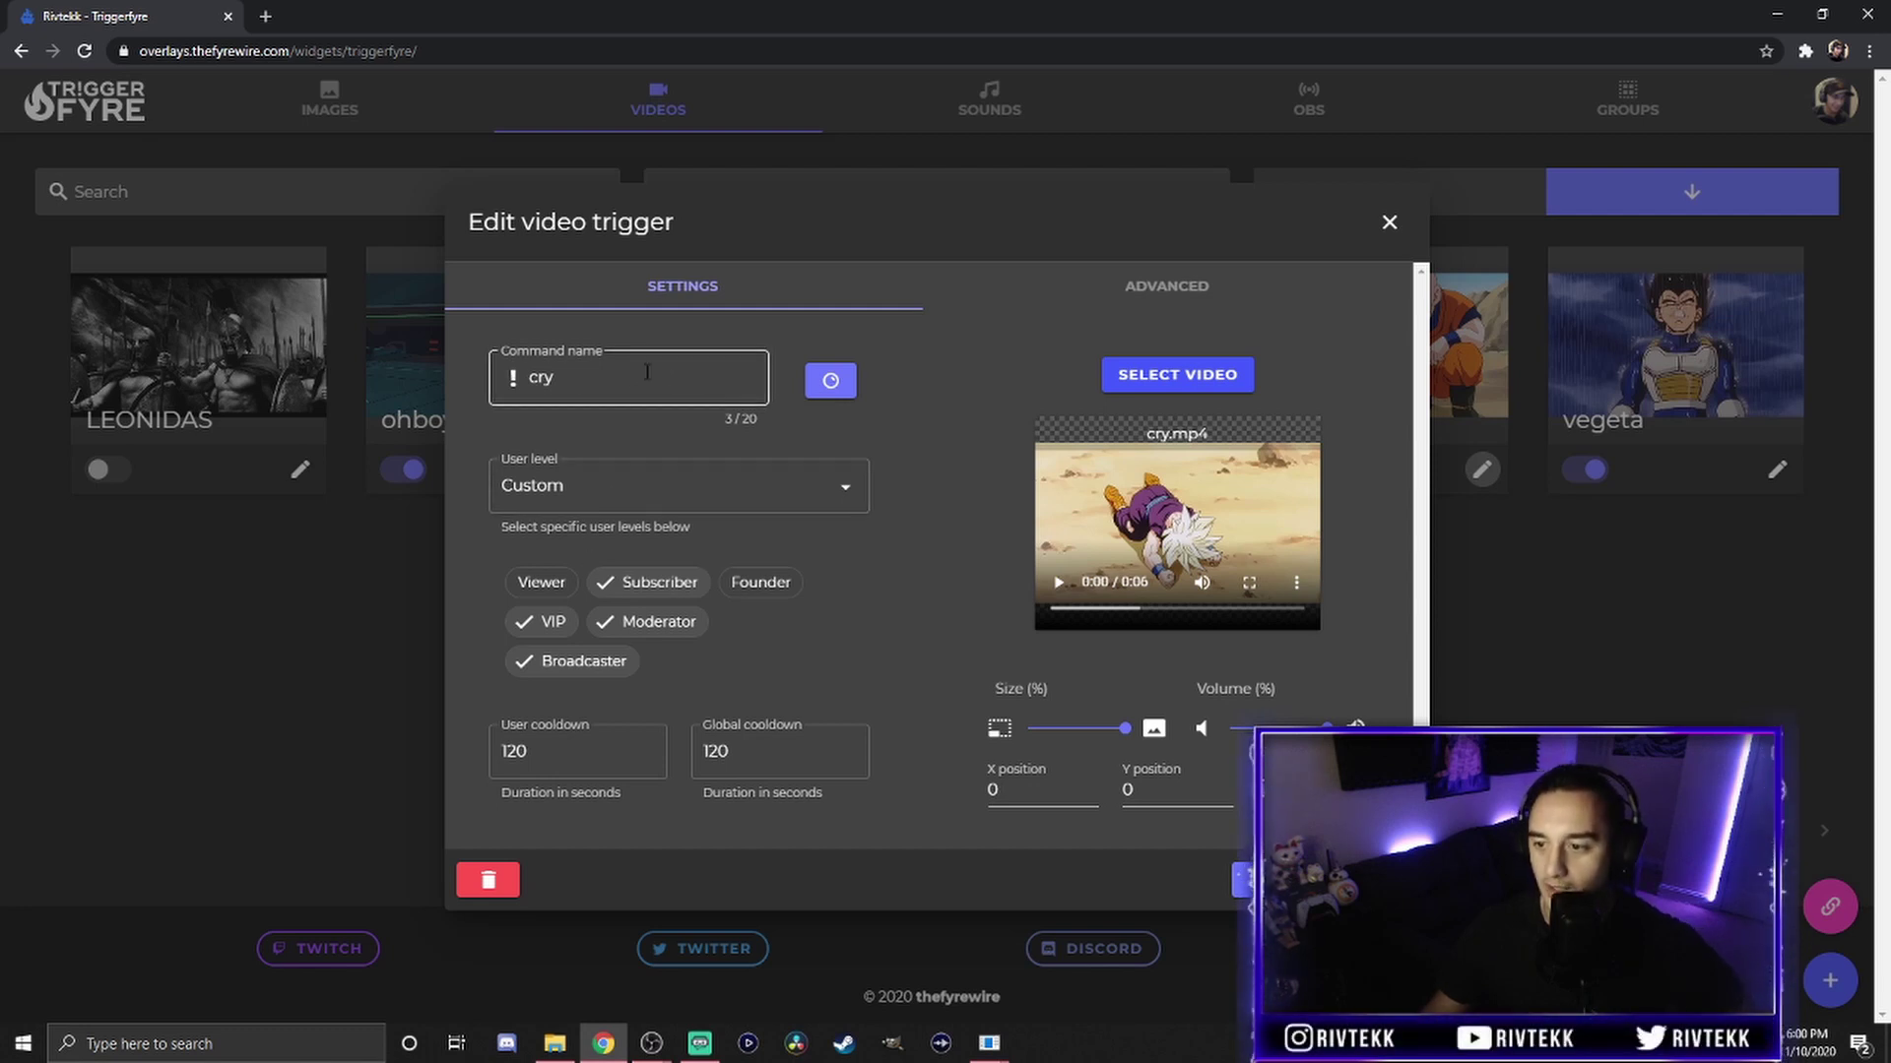
{"action": "left_click", "coordinate": [621, 482]}
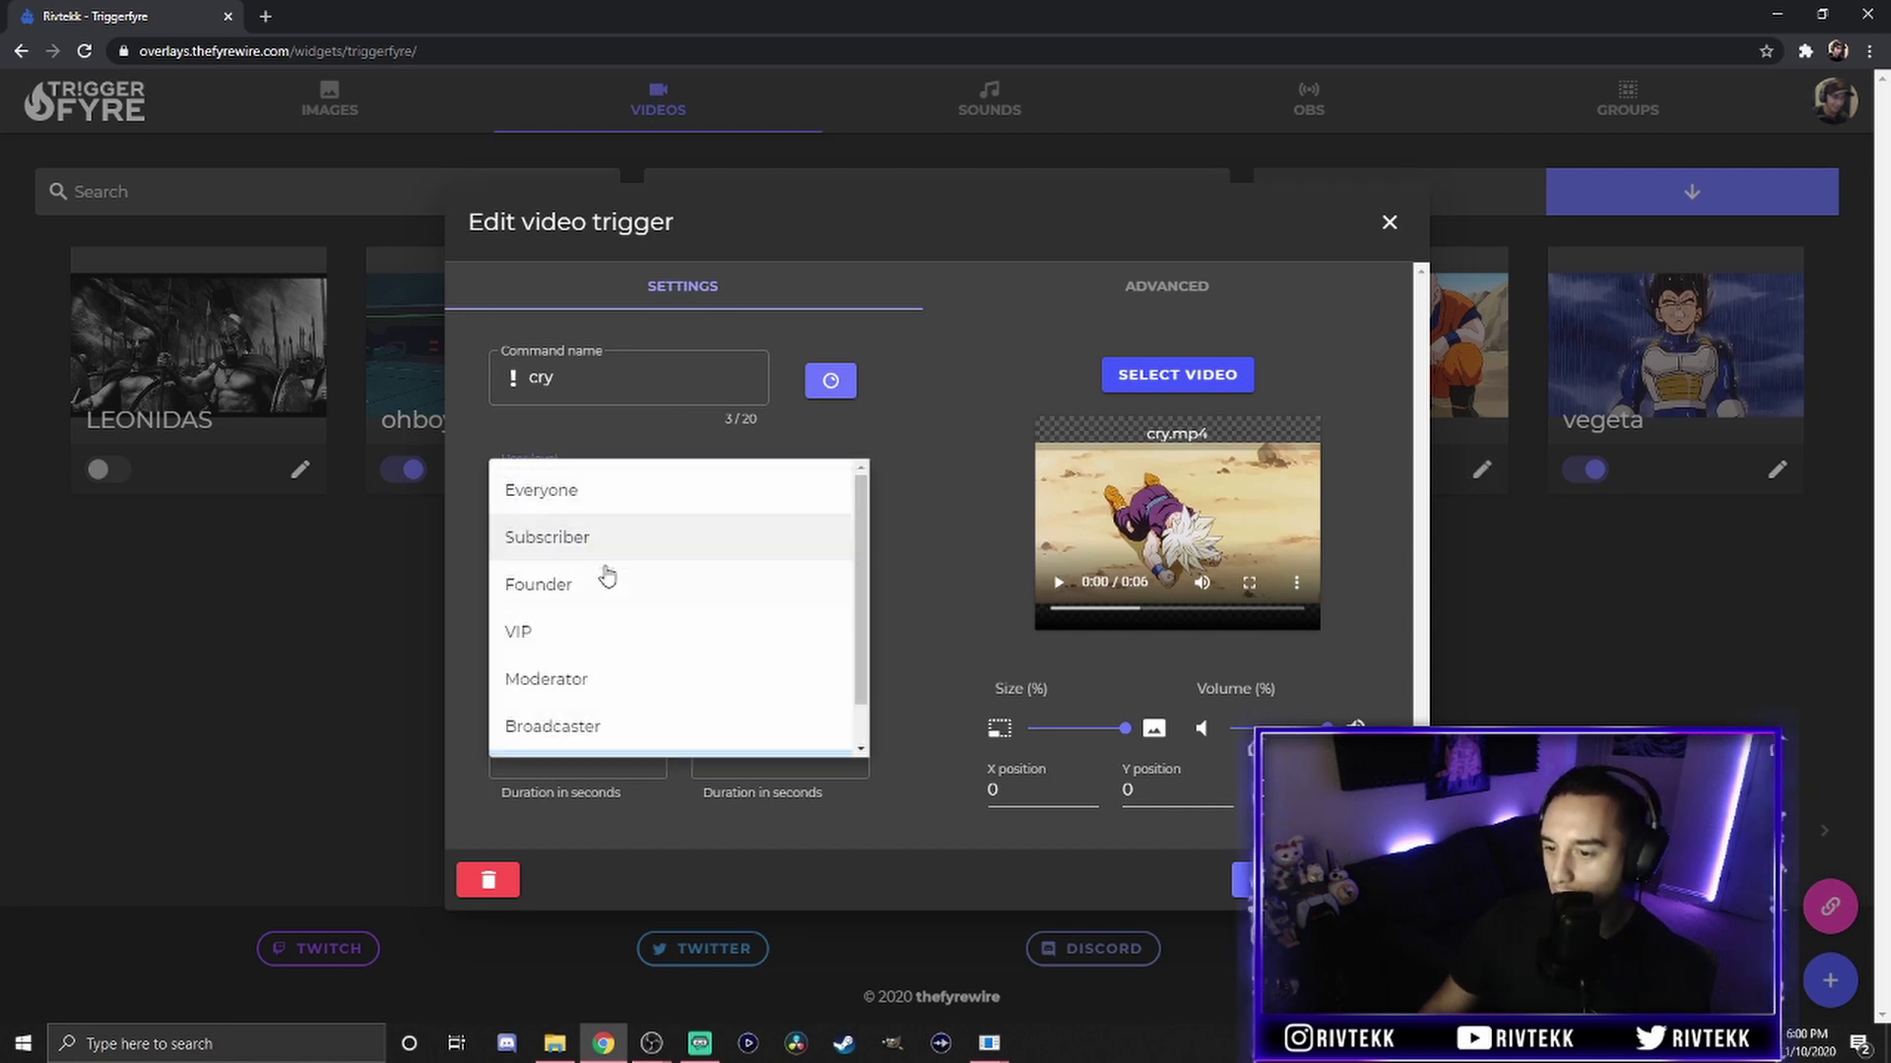
{"action": "scroll", "coordinate": [597, 589], "scroll_direction": "down", "scroll_amount": 1}
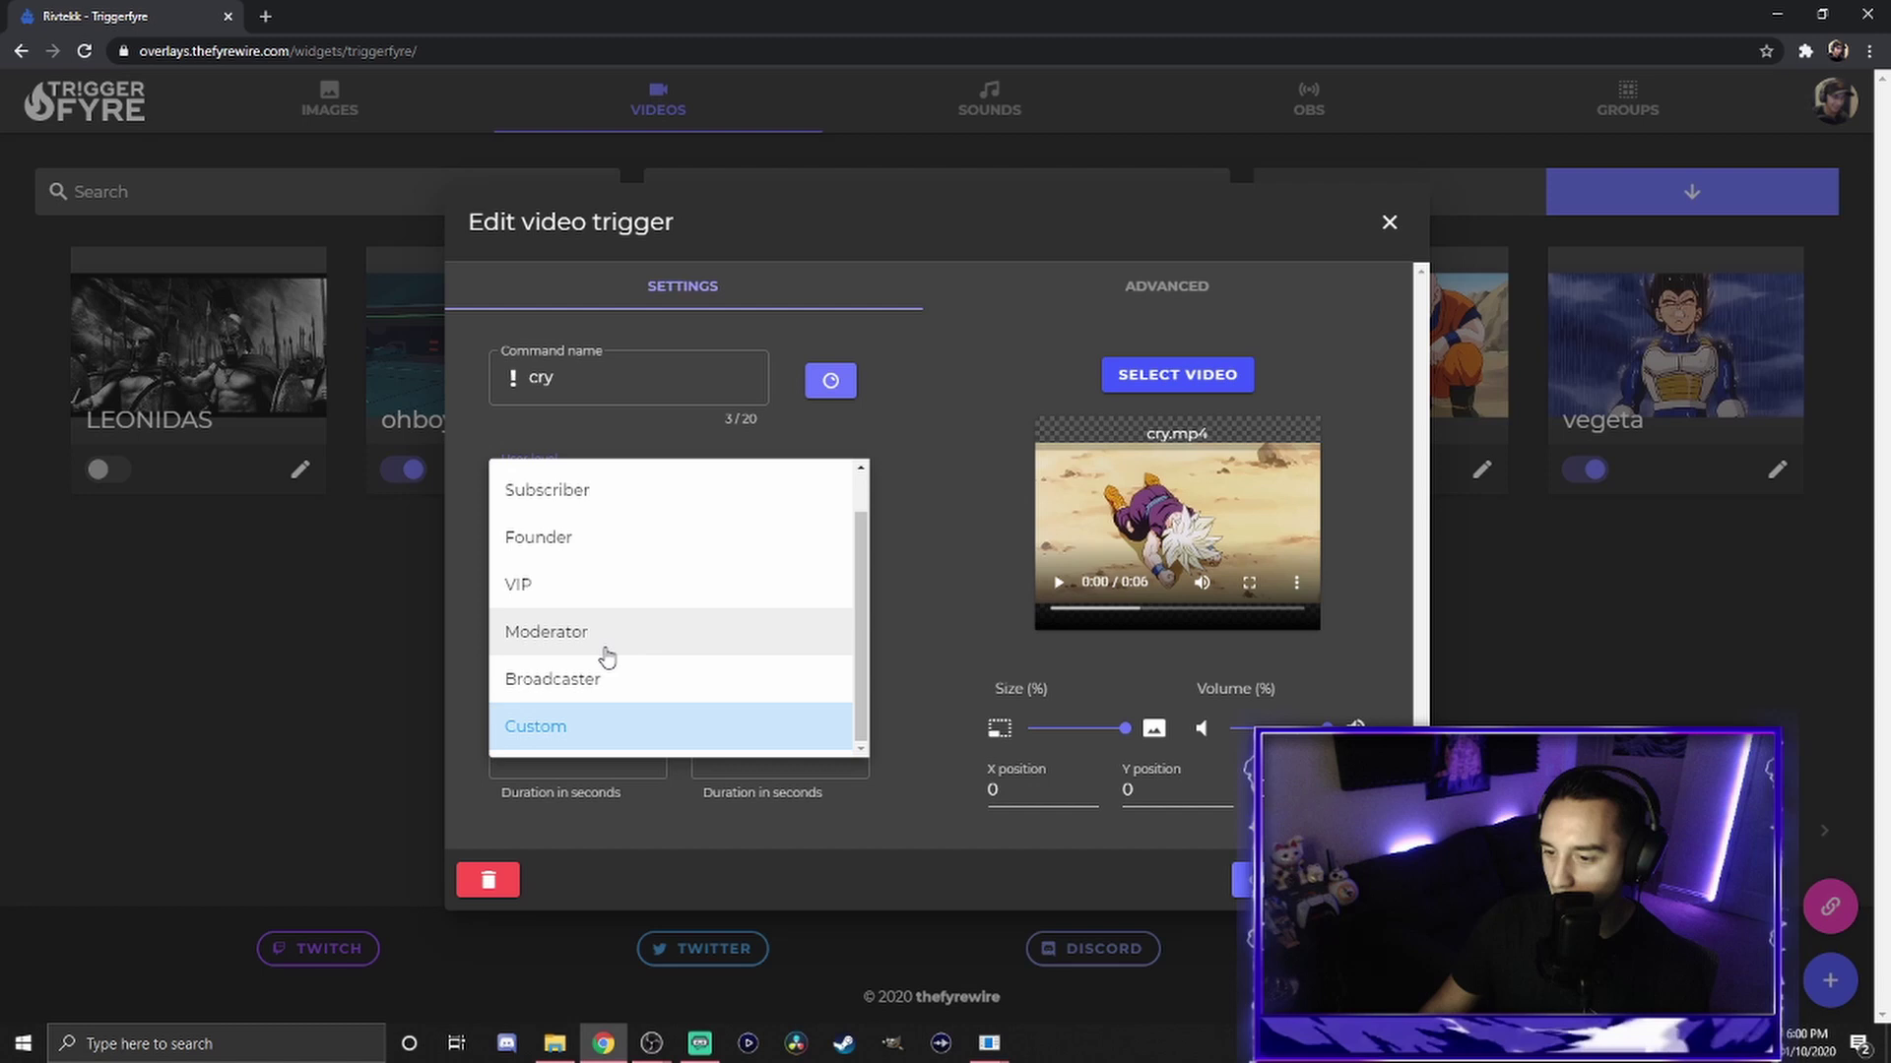
{"action": "left_click", "coordinate": [548, 734]}
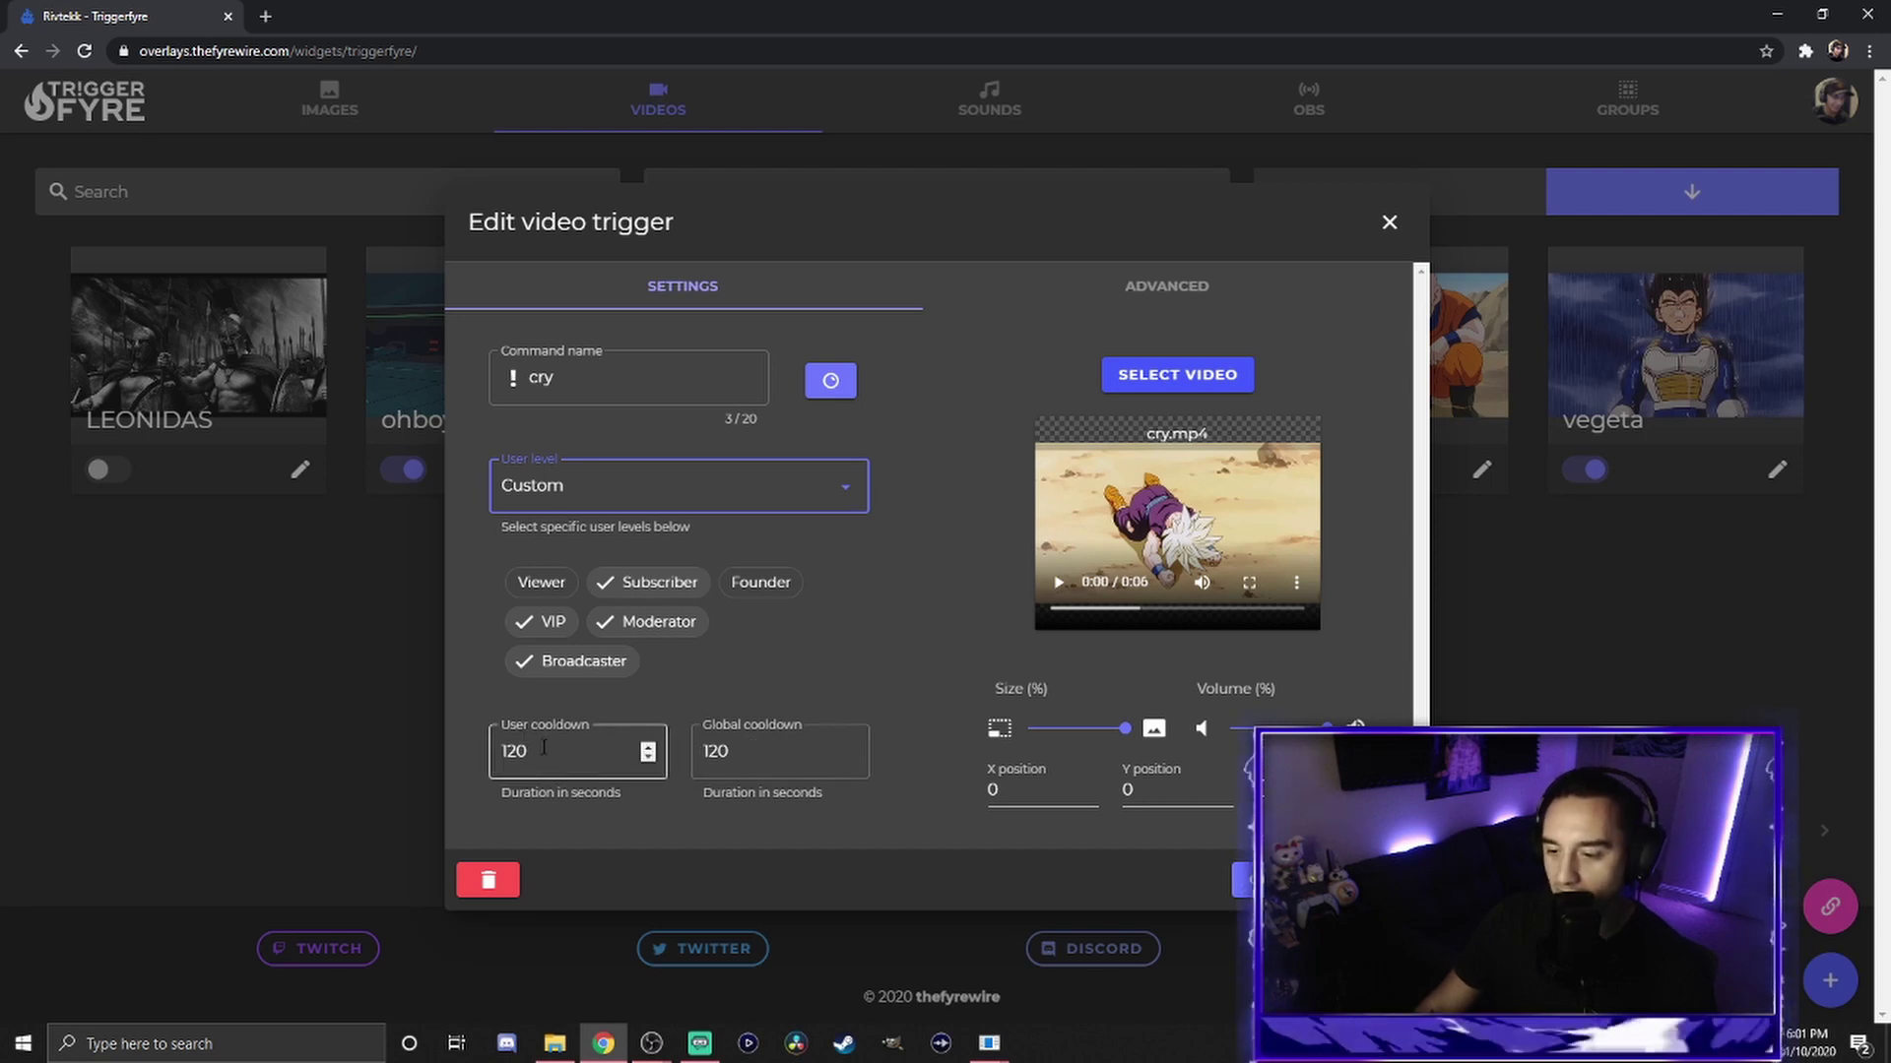
{"action": "left_click", "coordinate": [788, 765]}
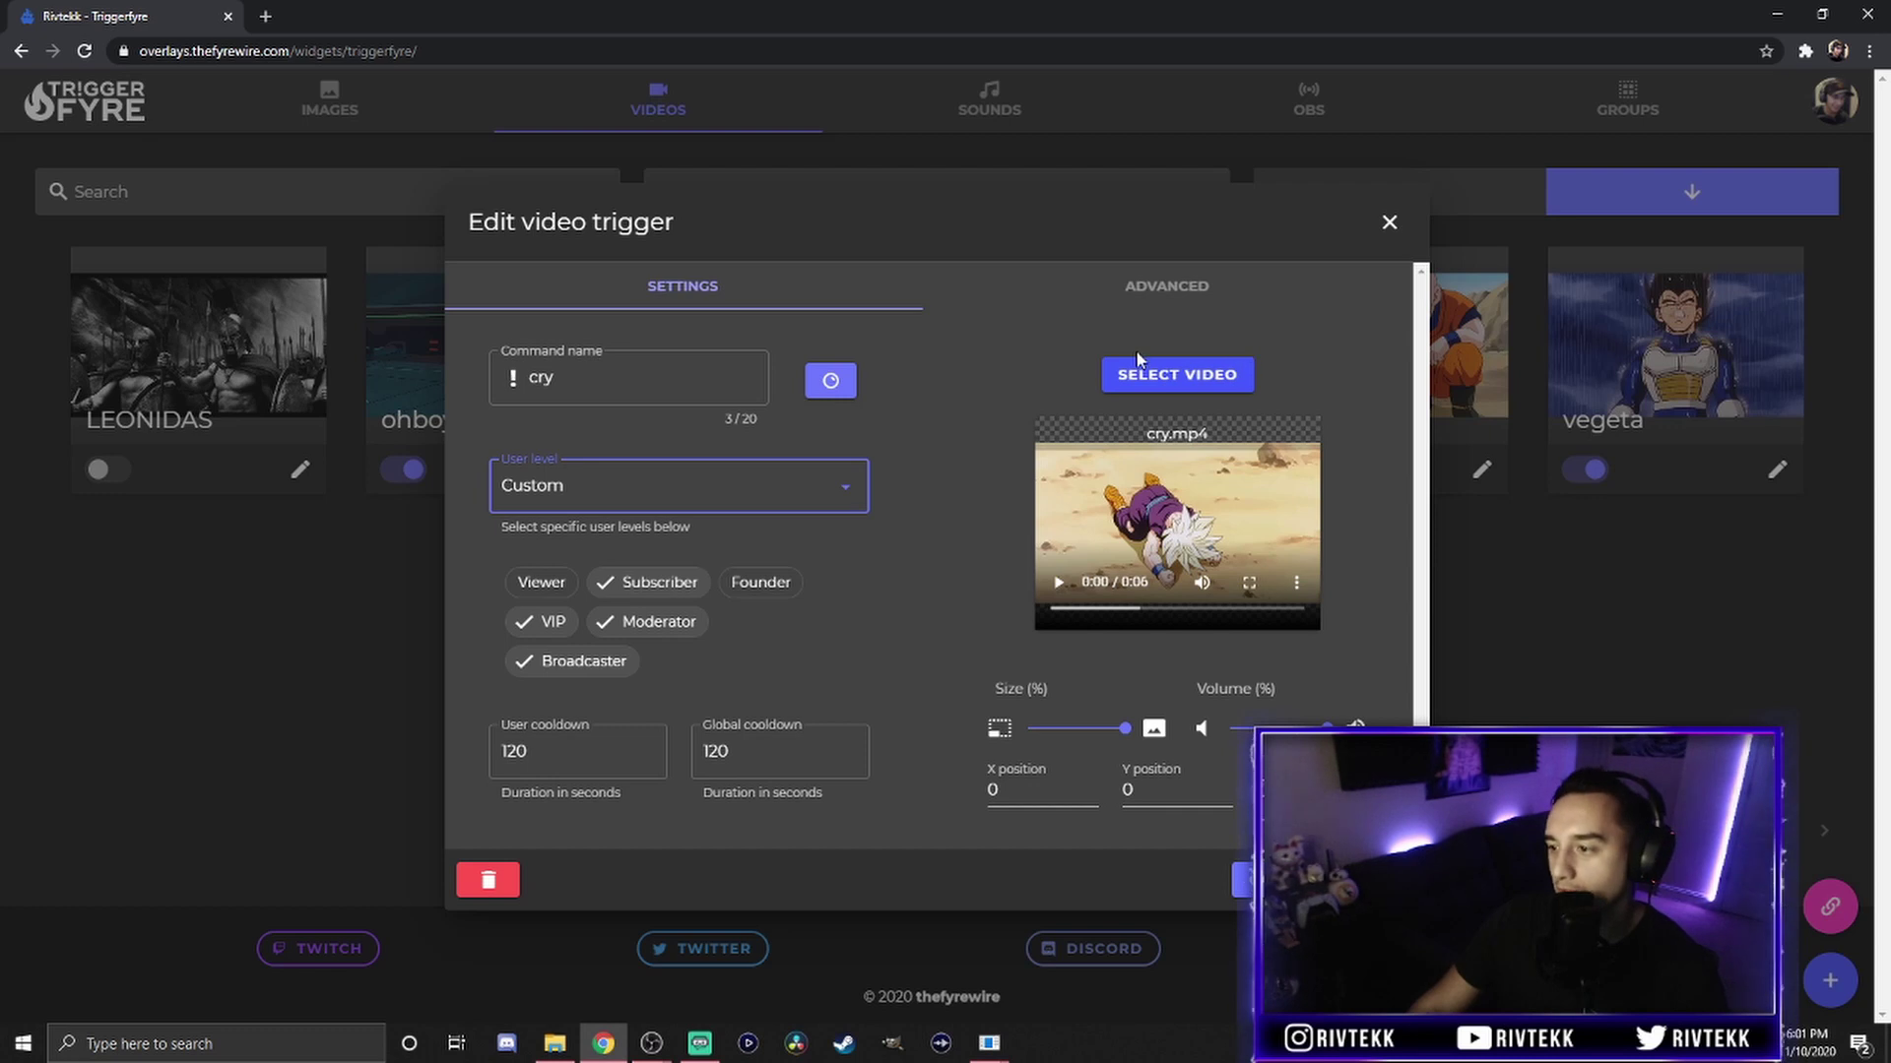
Pick cry.mp4 from the video library for !cry and save the trigger.
{"action": "left_click", "coordinate": [1179, 384]}
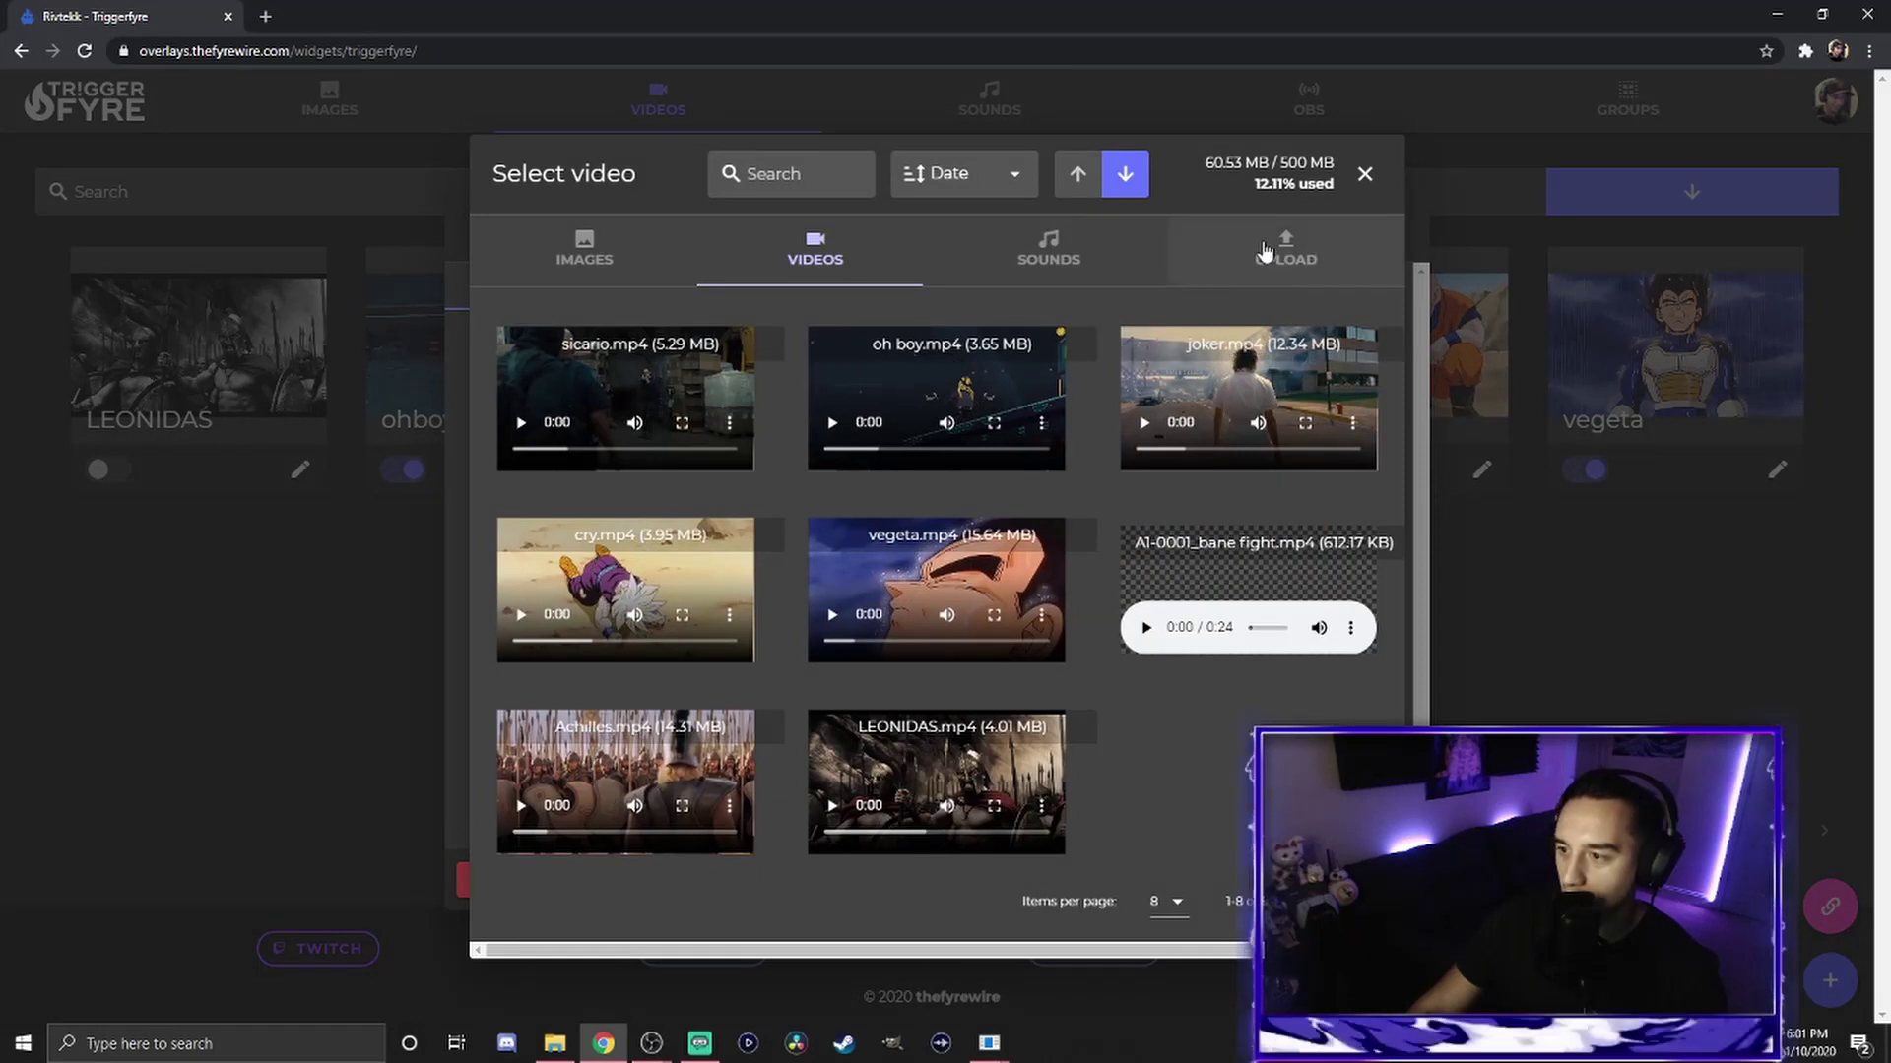
{"action": "left_click", "coordinate": [1280, 258]}
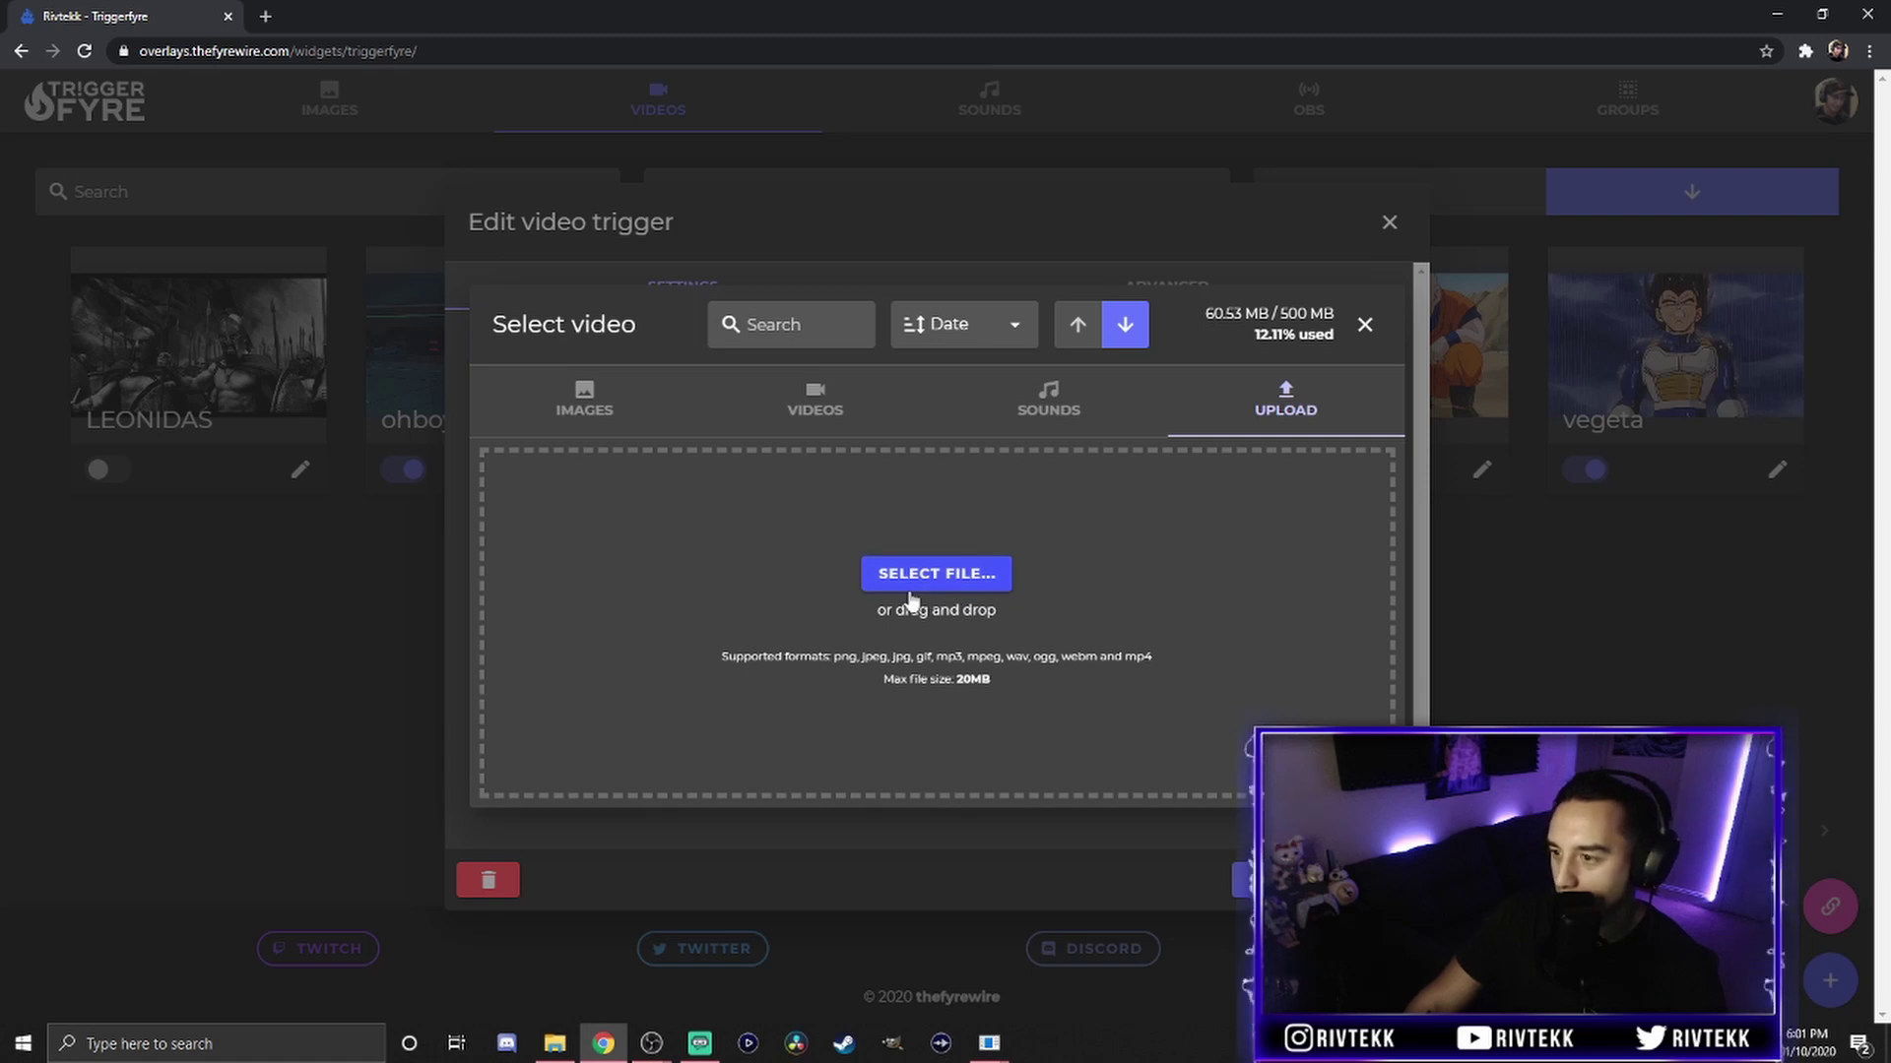
{"action": "left_click", "coordinate": [1364, 327]}
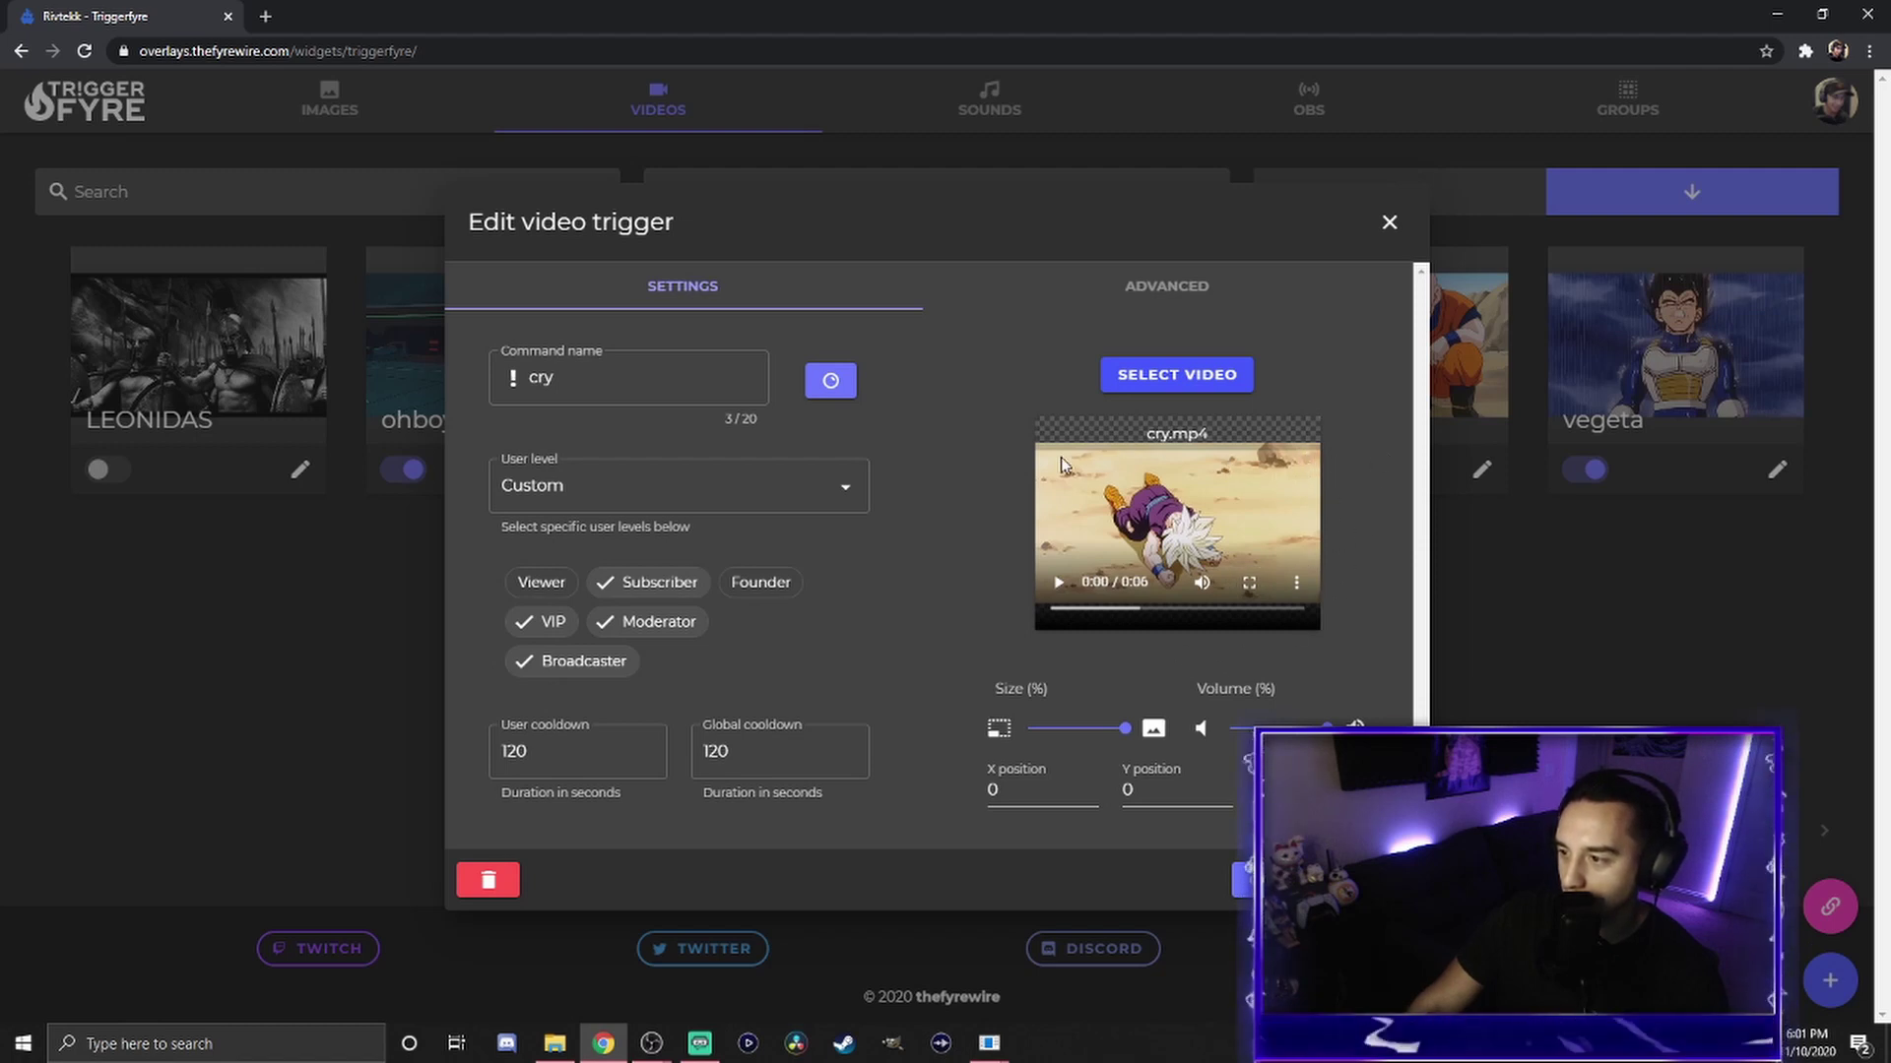
{"action": "left_click", "coordinate": [1223, 384]}
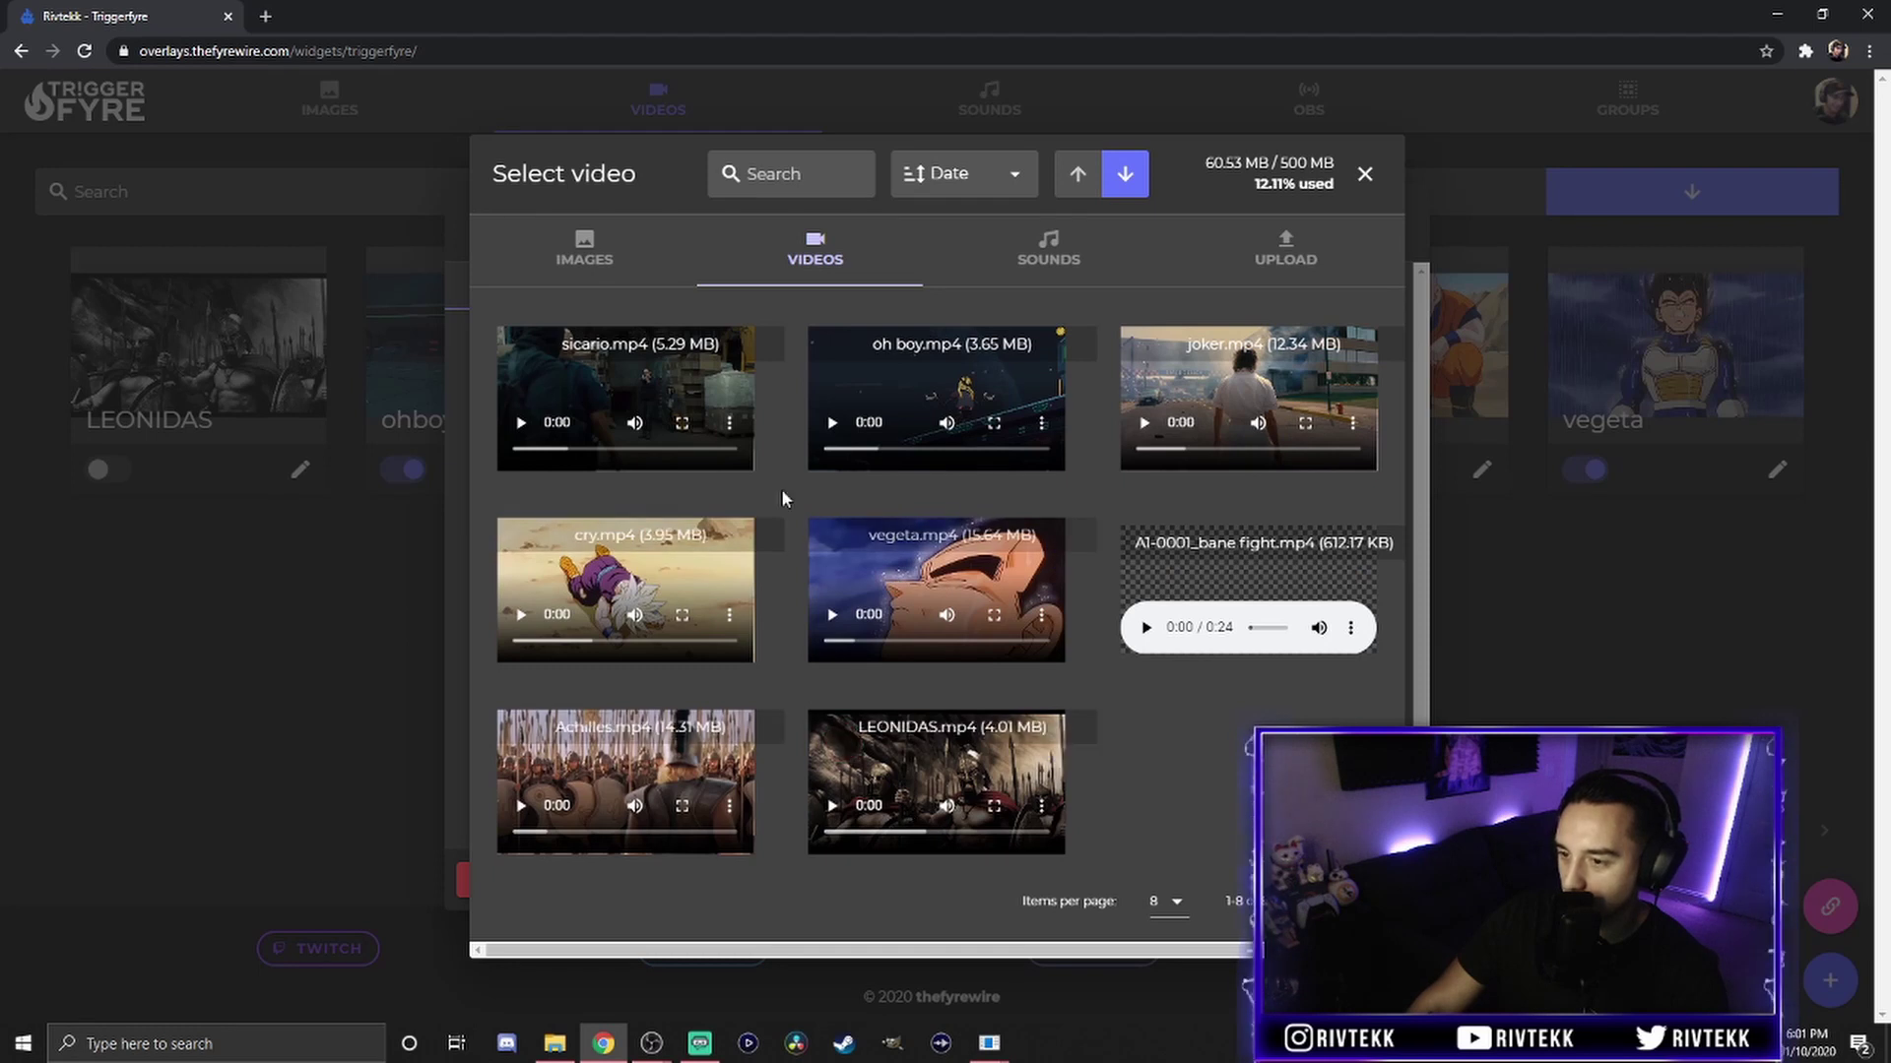
{"action": "left_click", "coordinate": [750, 555]}
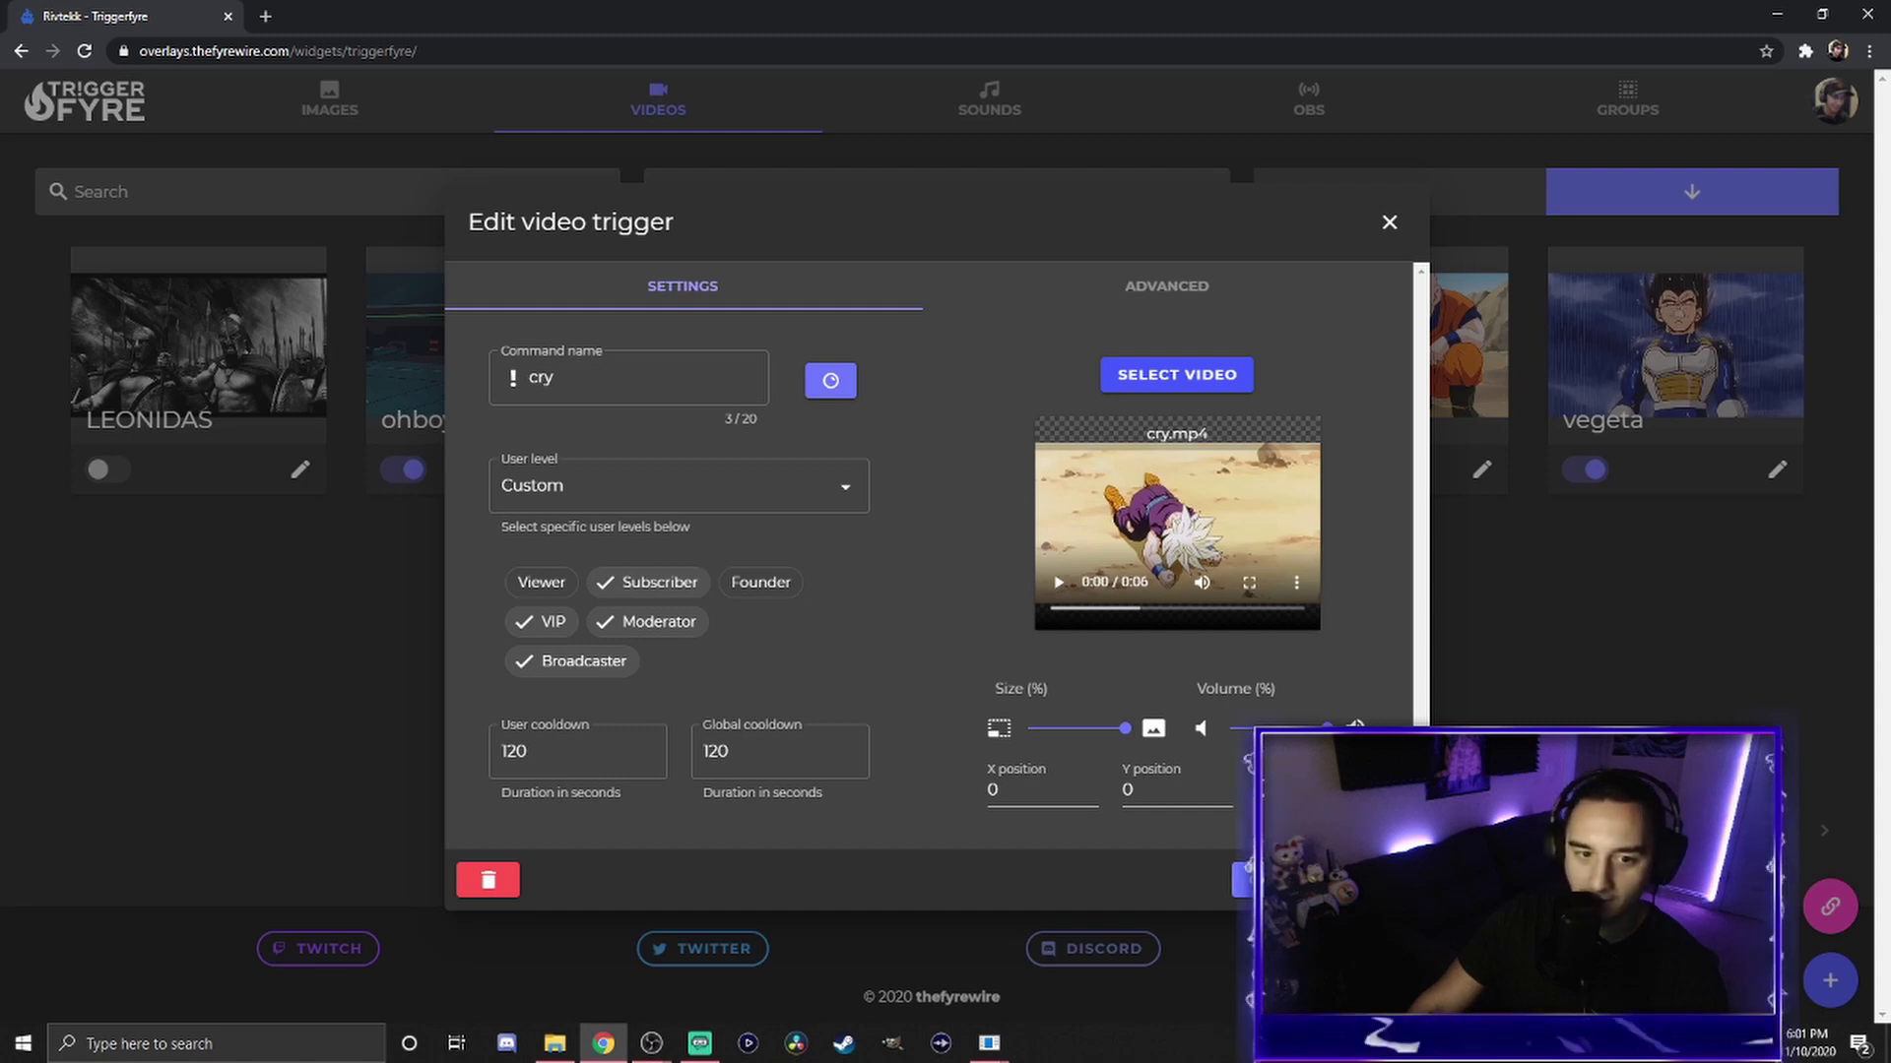
{"action": "left_click", "coordinate": [1280, 880]}
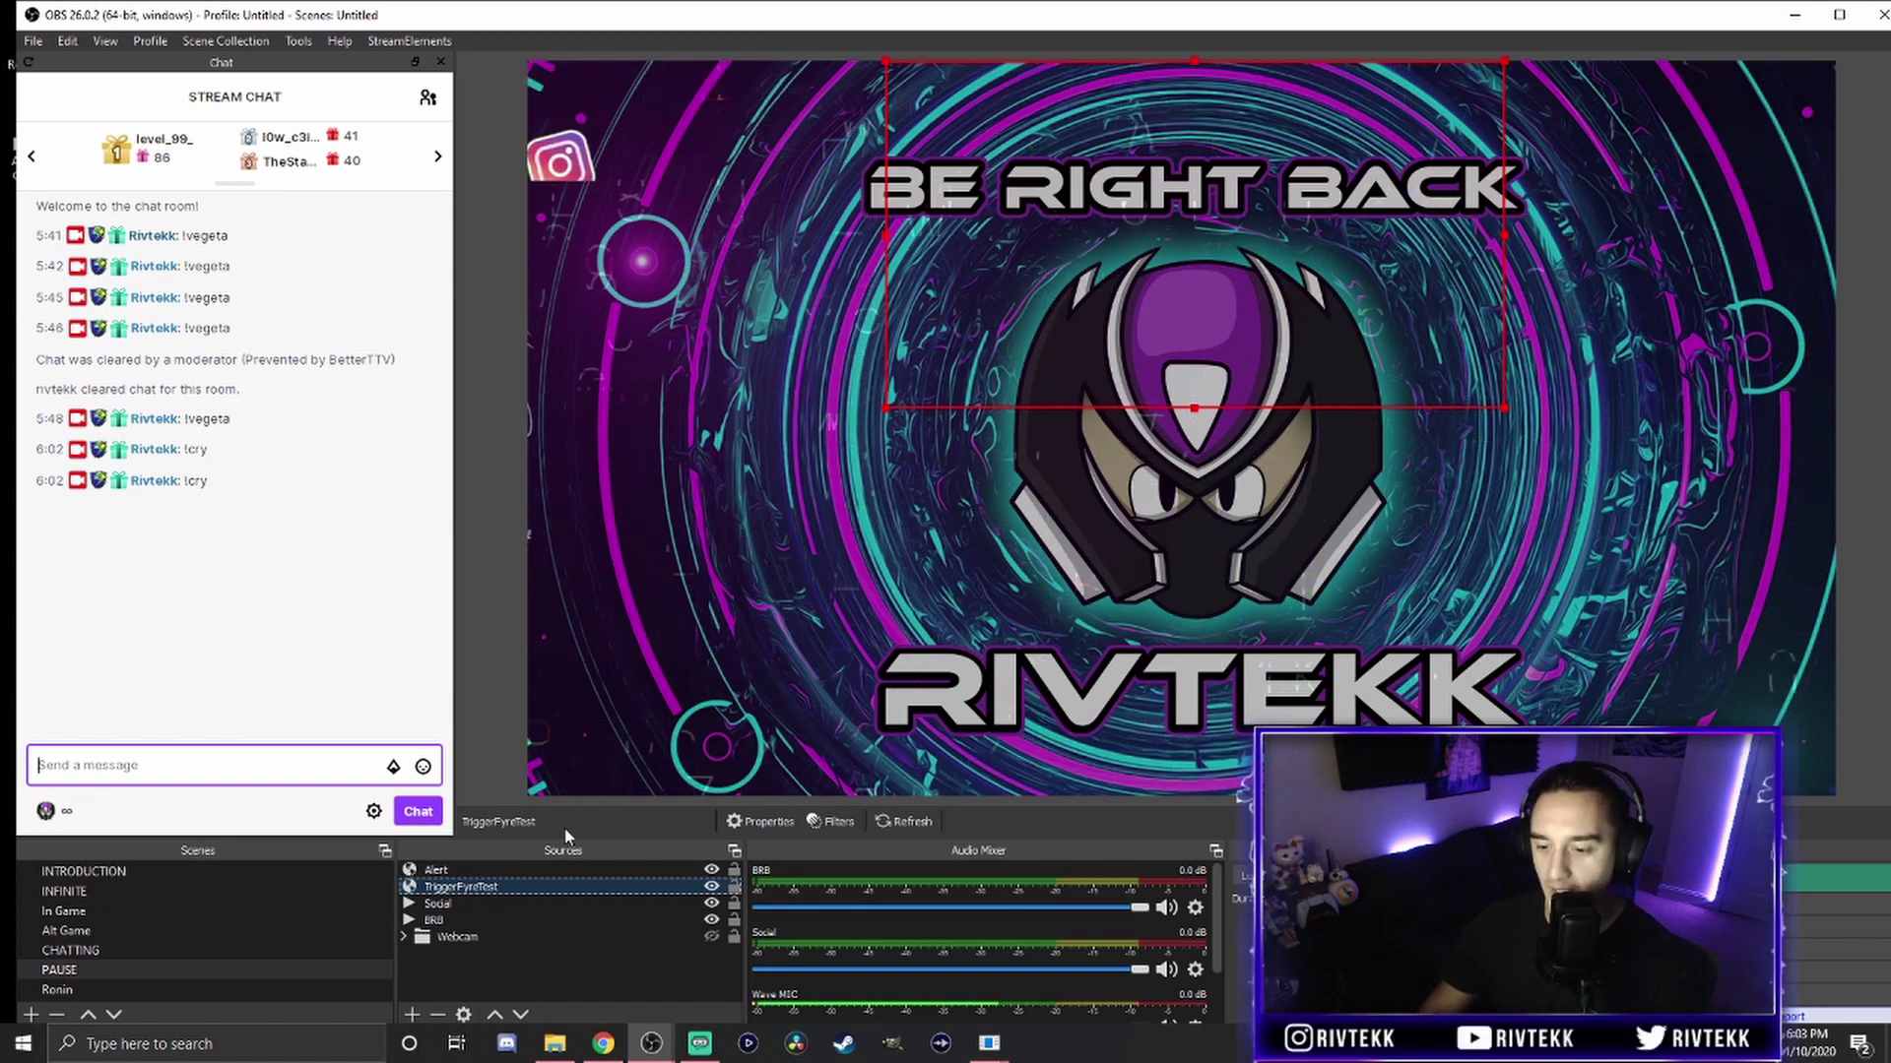
Refresh the page cache in the TriggerFyreTest browser source's properties.
{"action": "double_click", "coordinate": [525, 883]}
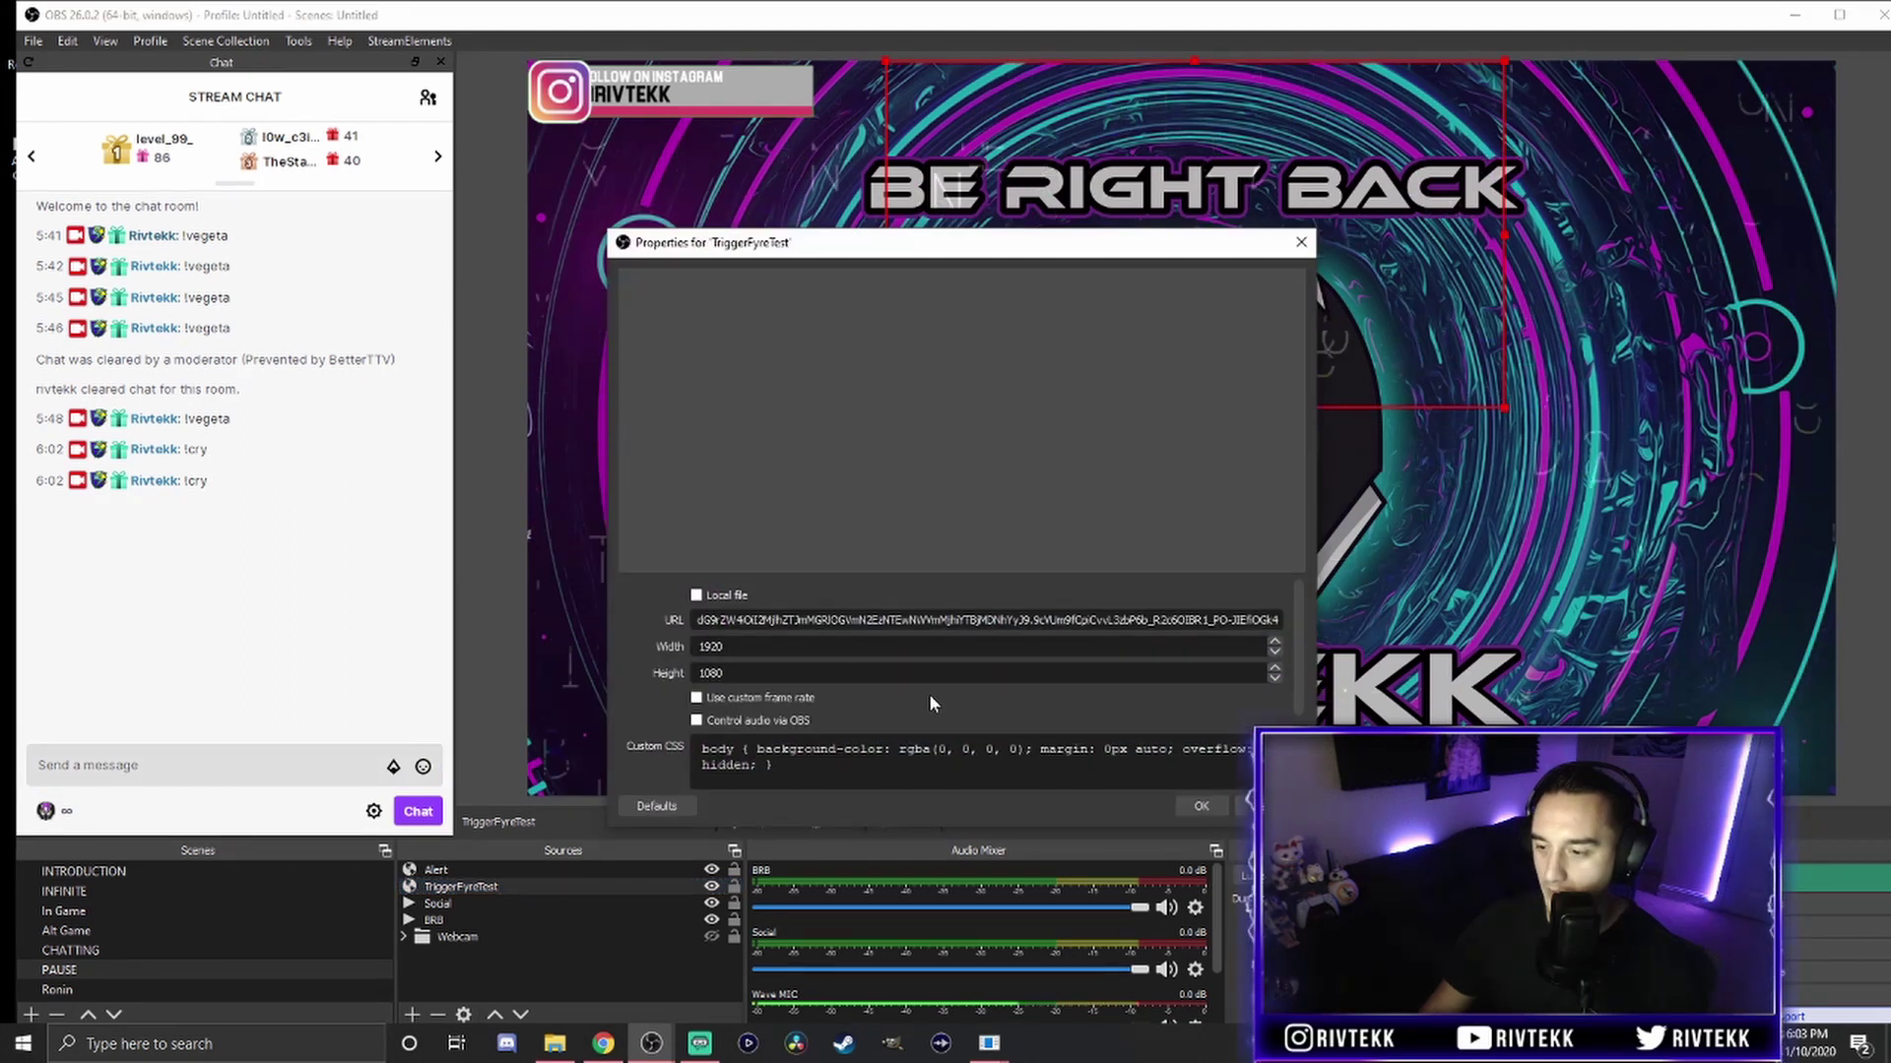
{"action": "scroll", "coordinate": [929, 693], "scroll_direction": "down", "scroll_amount": 3}
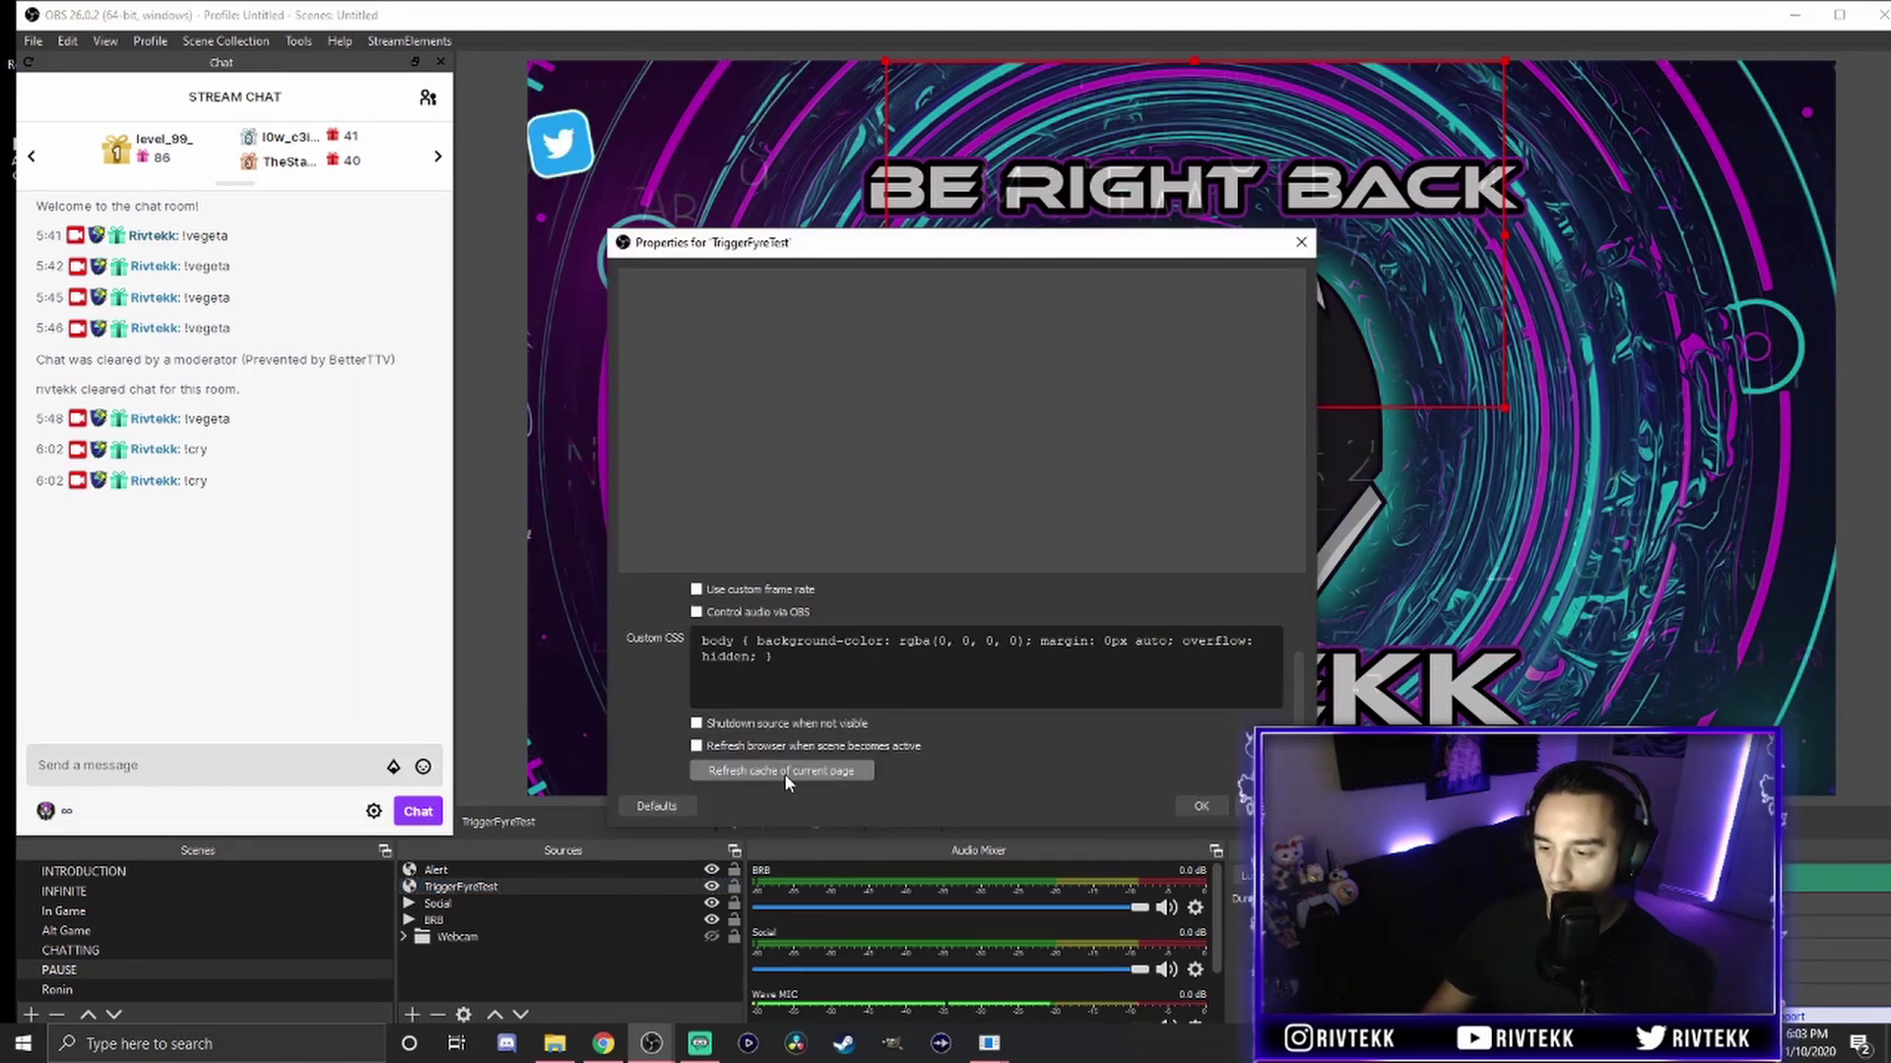
{"action": "left_click", "coordinate": [821, 773]}
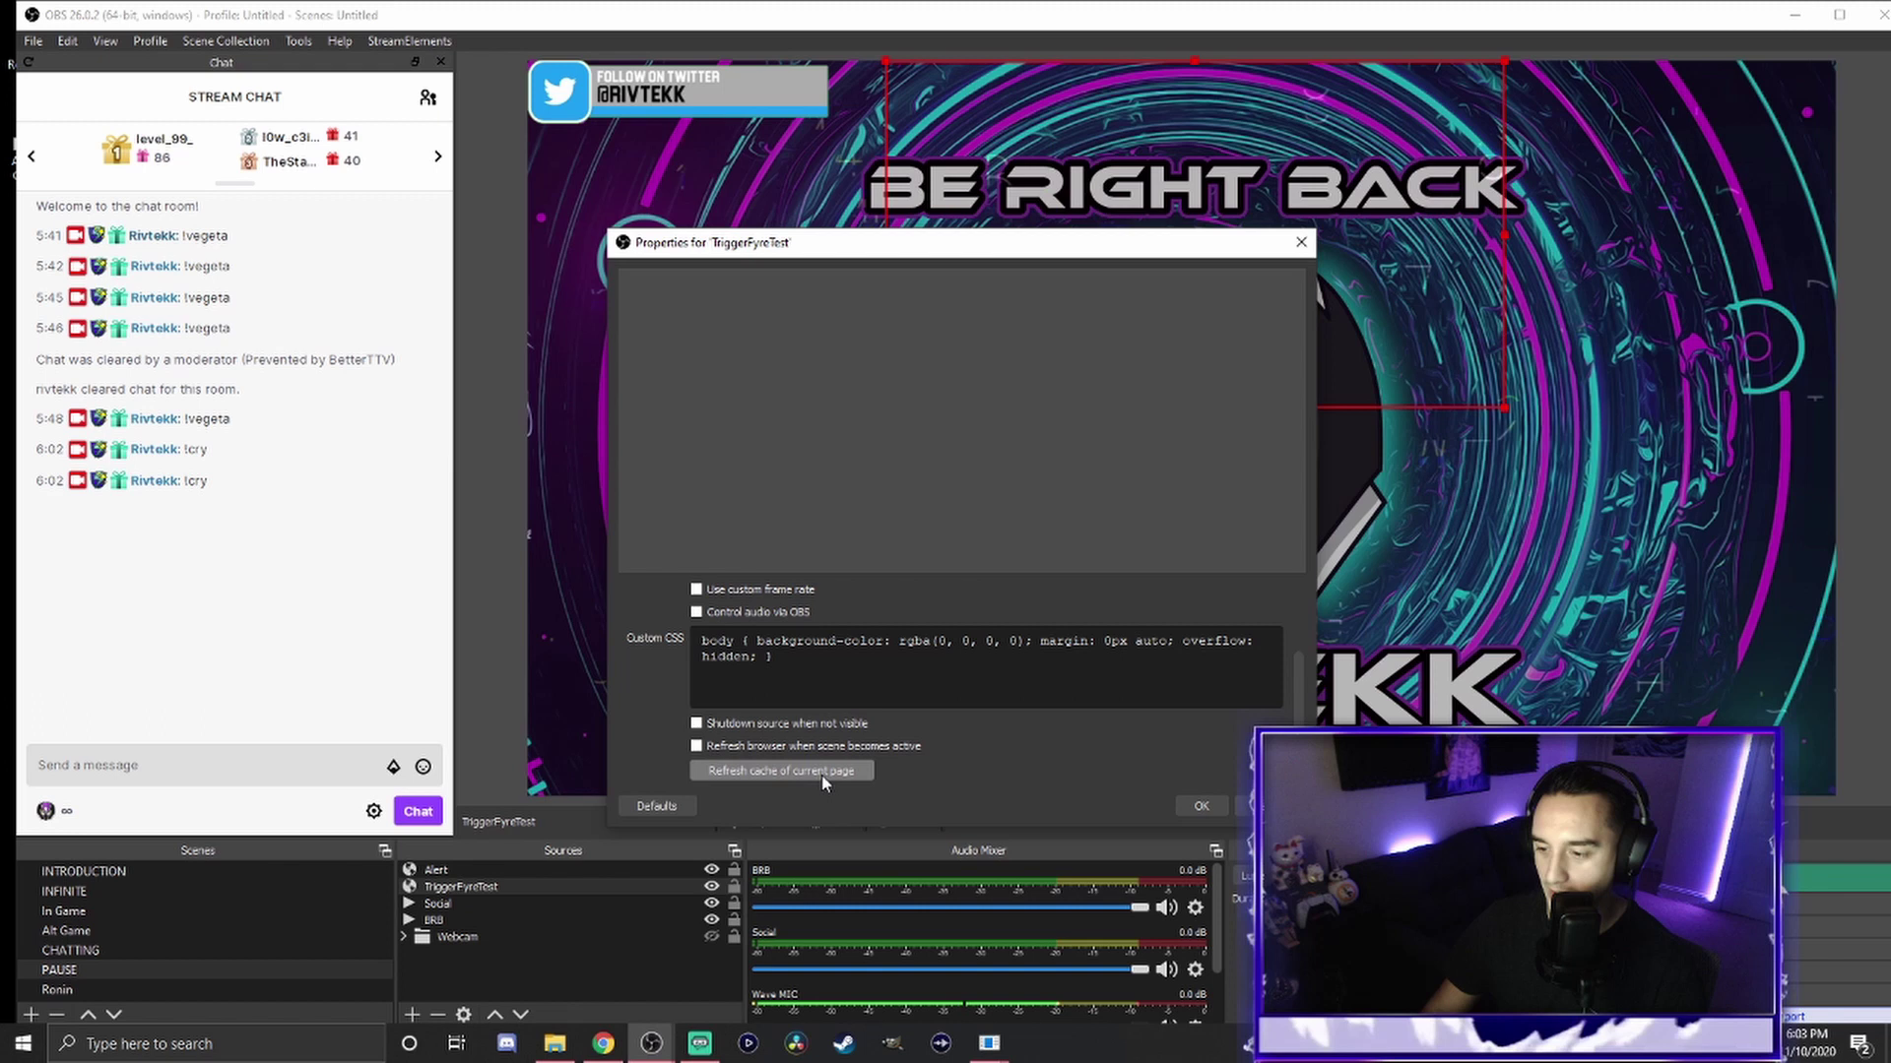
{"action": "left_click", "coordinate": [1190, 805]}
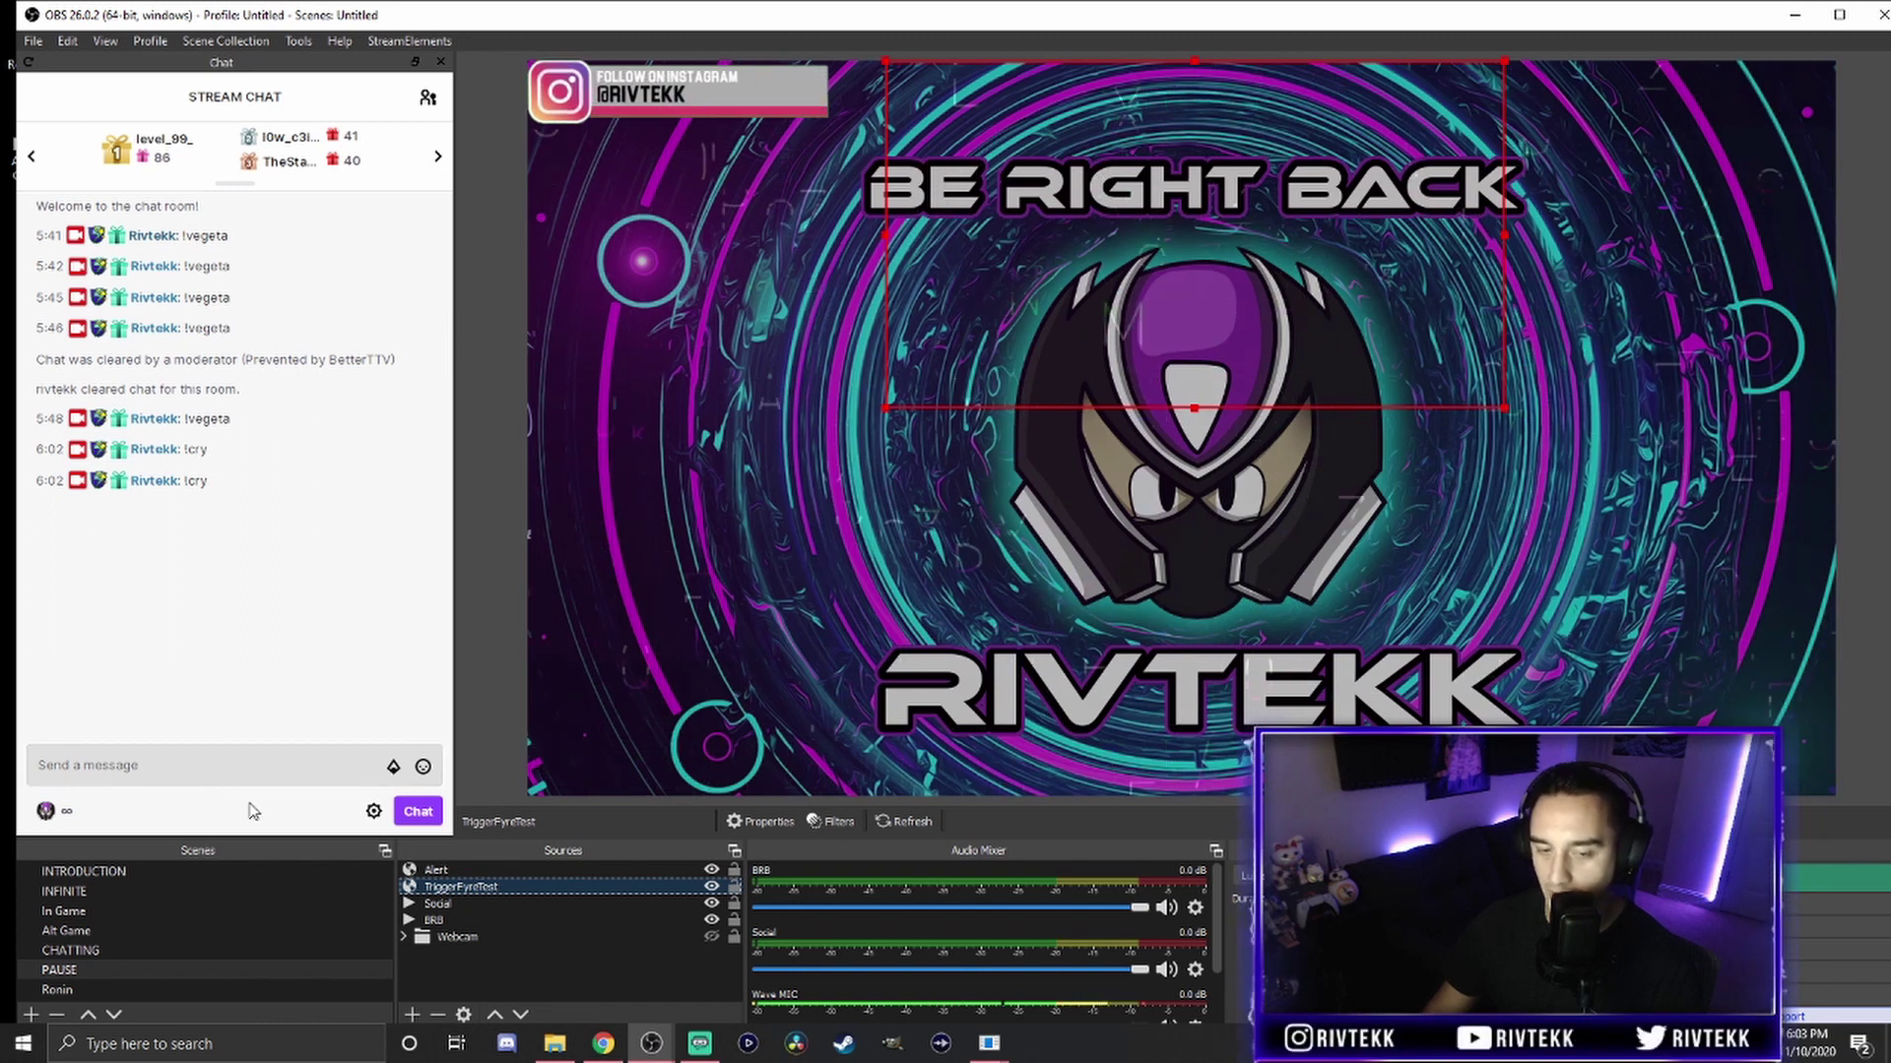
Send !cry in the stream chat to test the trigger.
{"action": "left_click", "coordinate": [197, 778]}
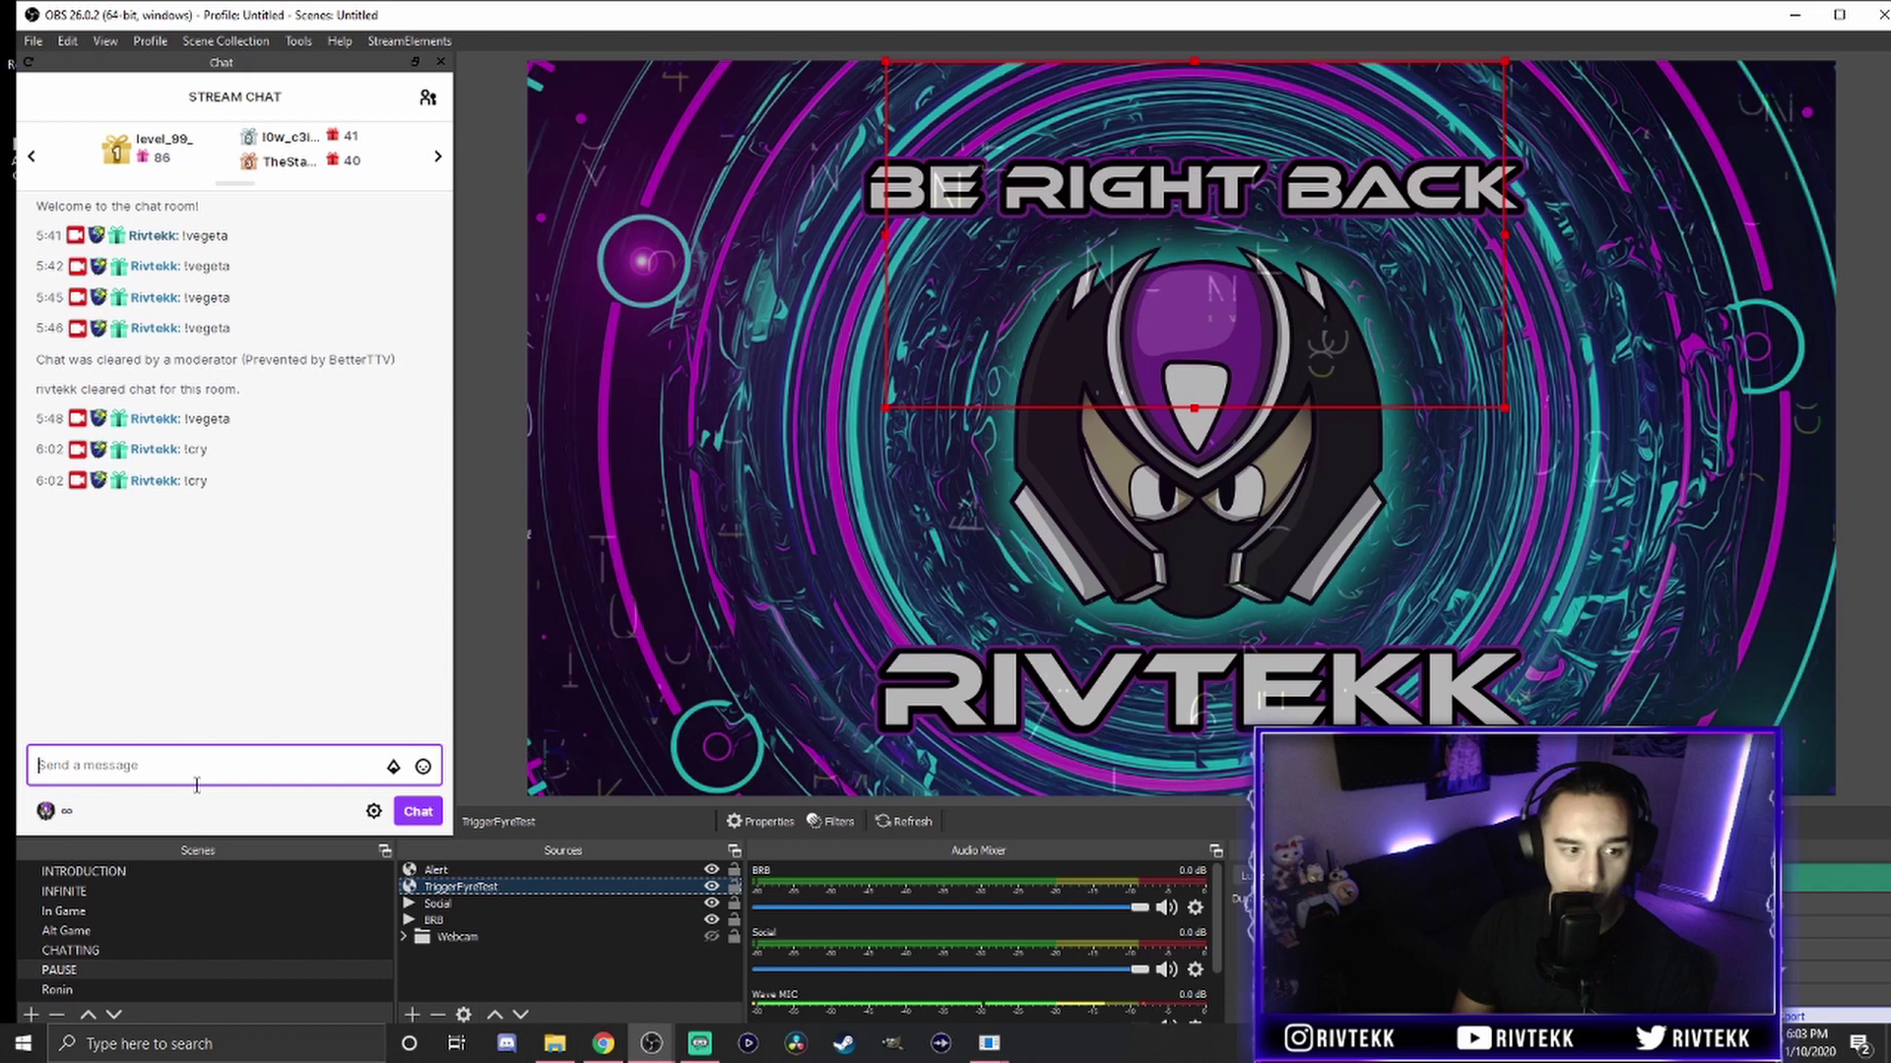
{"action": "type", "text": "!"}
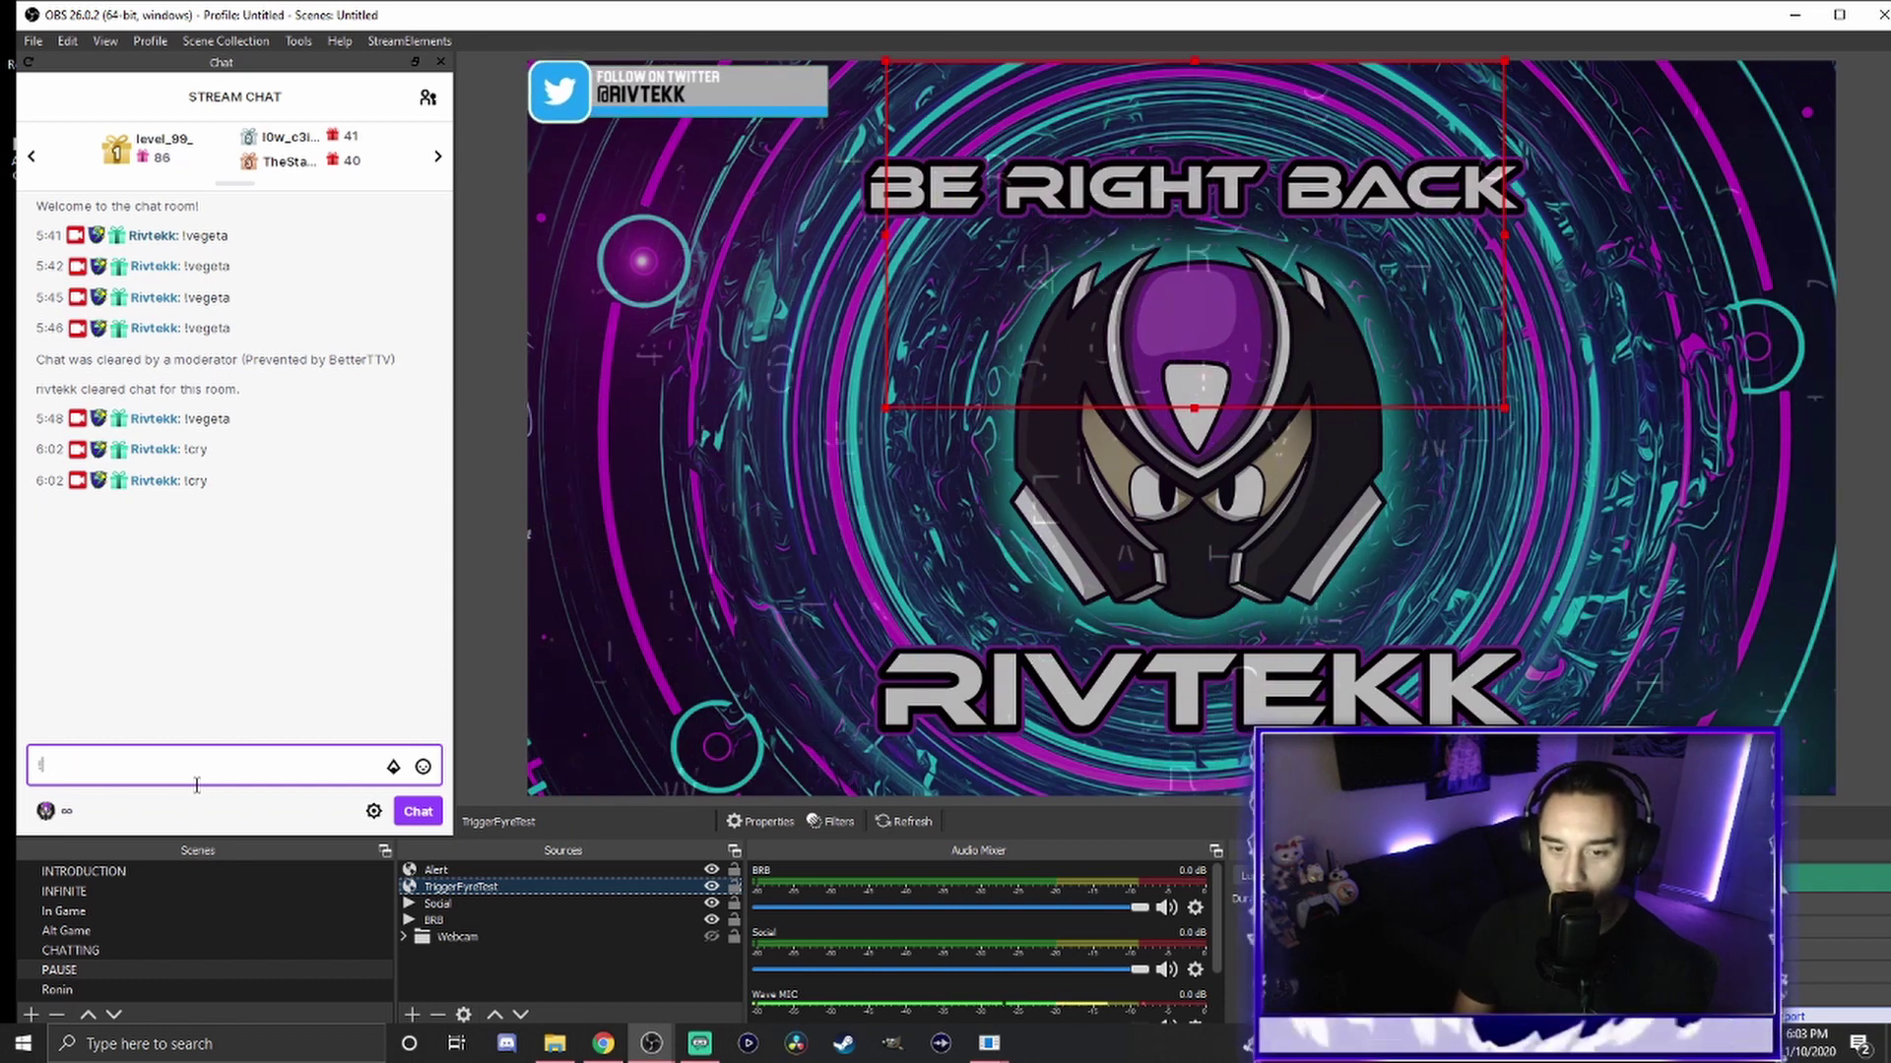
{"action": "type", "text": "cry"}
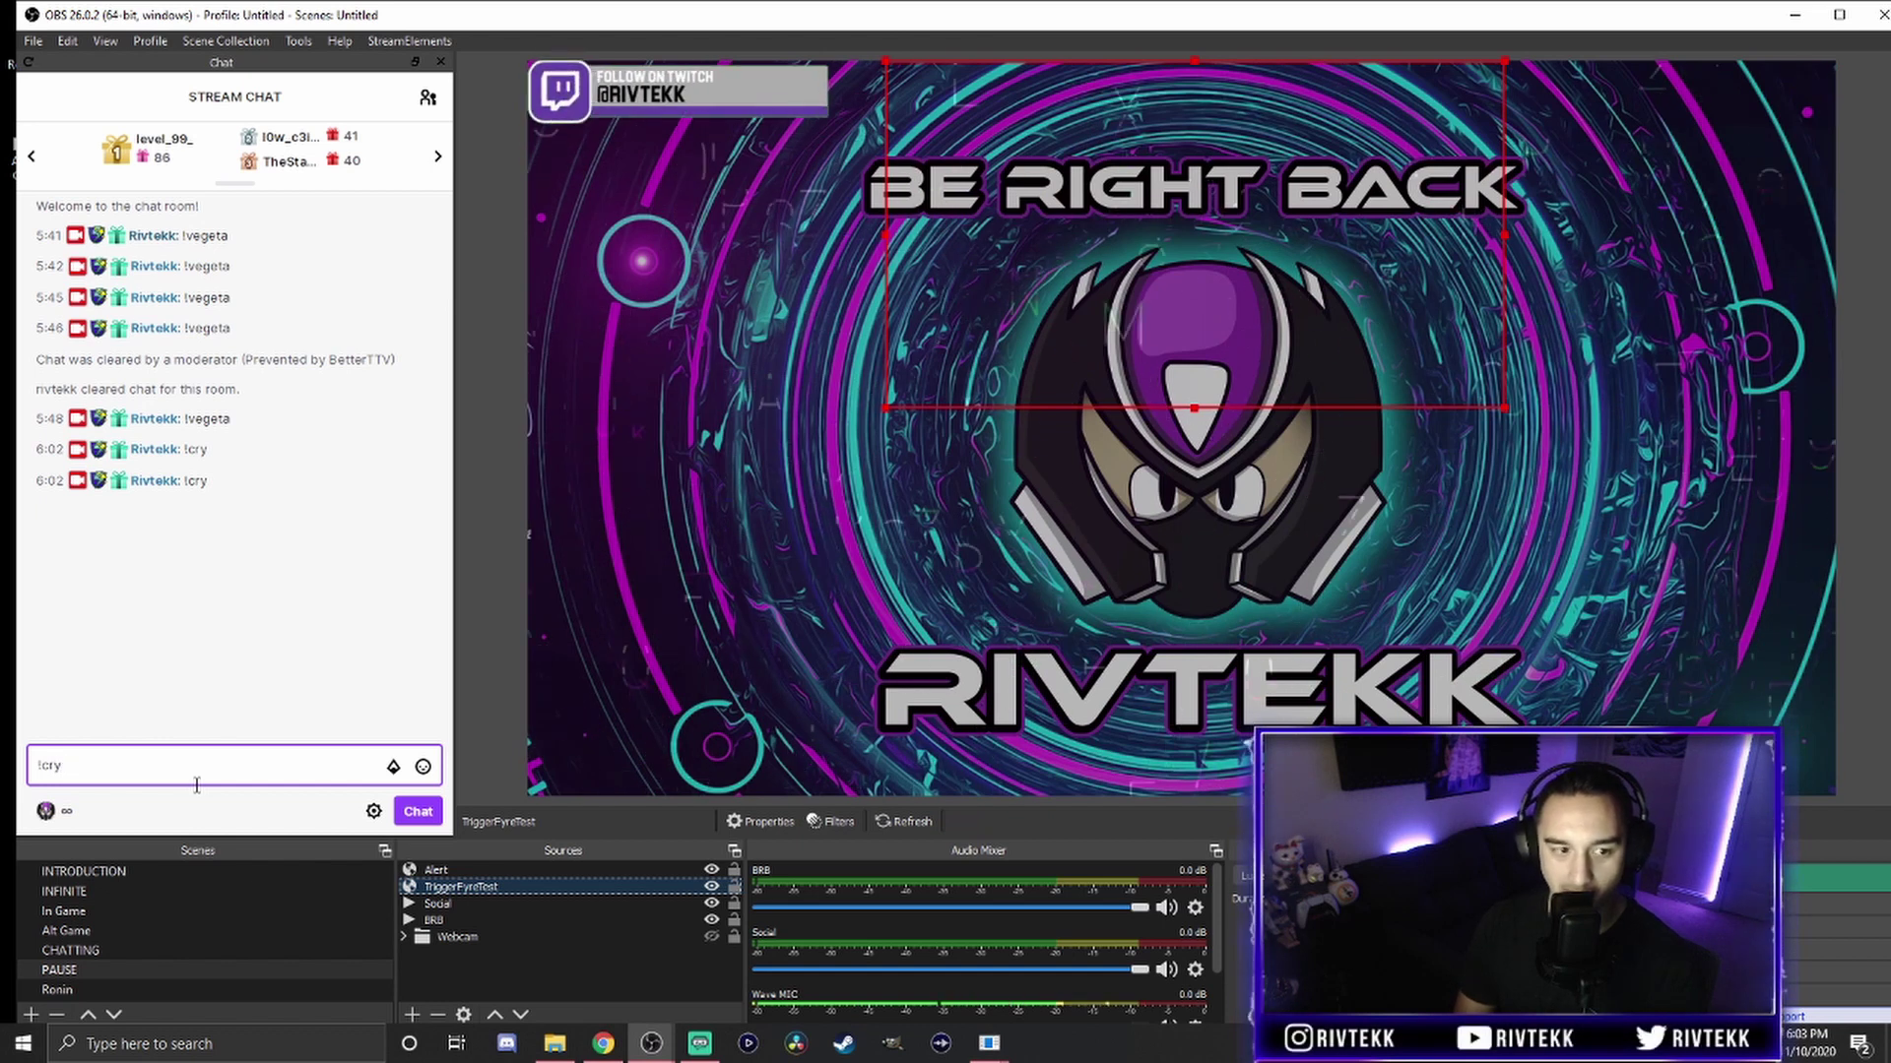
{"action": "key", "text": "Return"}
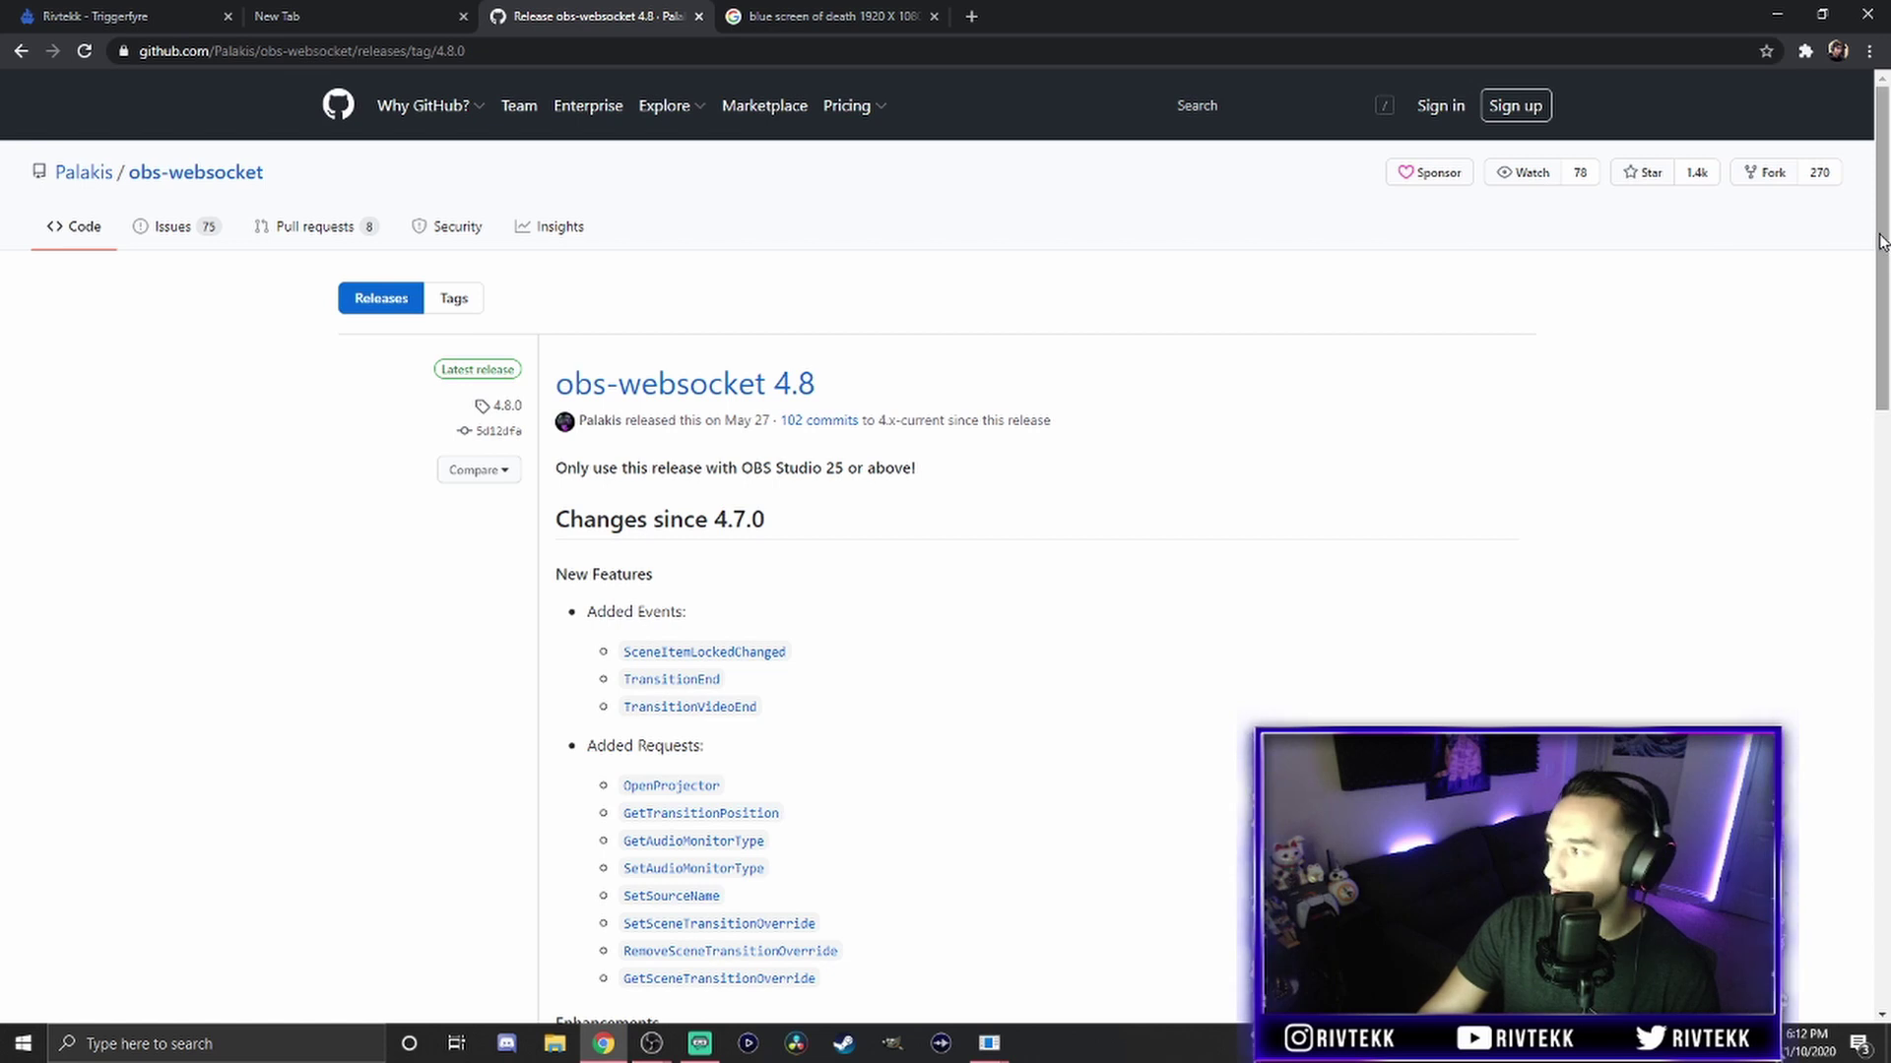
Scroll through the obs-websocket 4.8 install instructions and assets, then return to OBS.
{"action": "left_click_drag", "start_coordinate": [1881, 242], "coordinate": [1885, 881]}
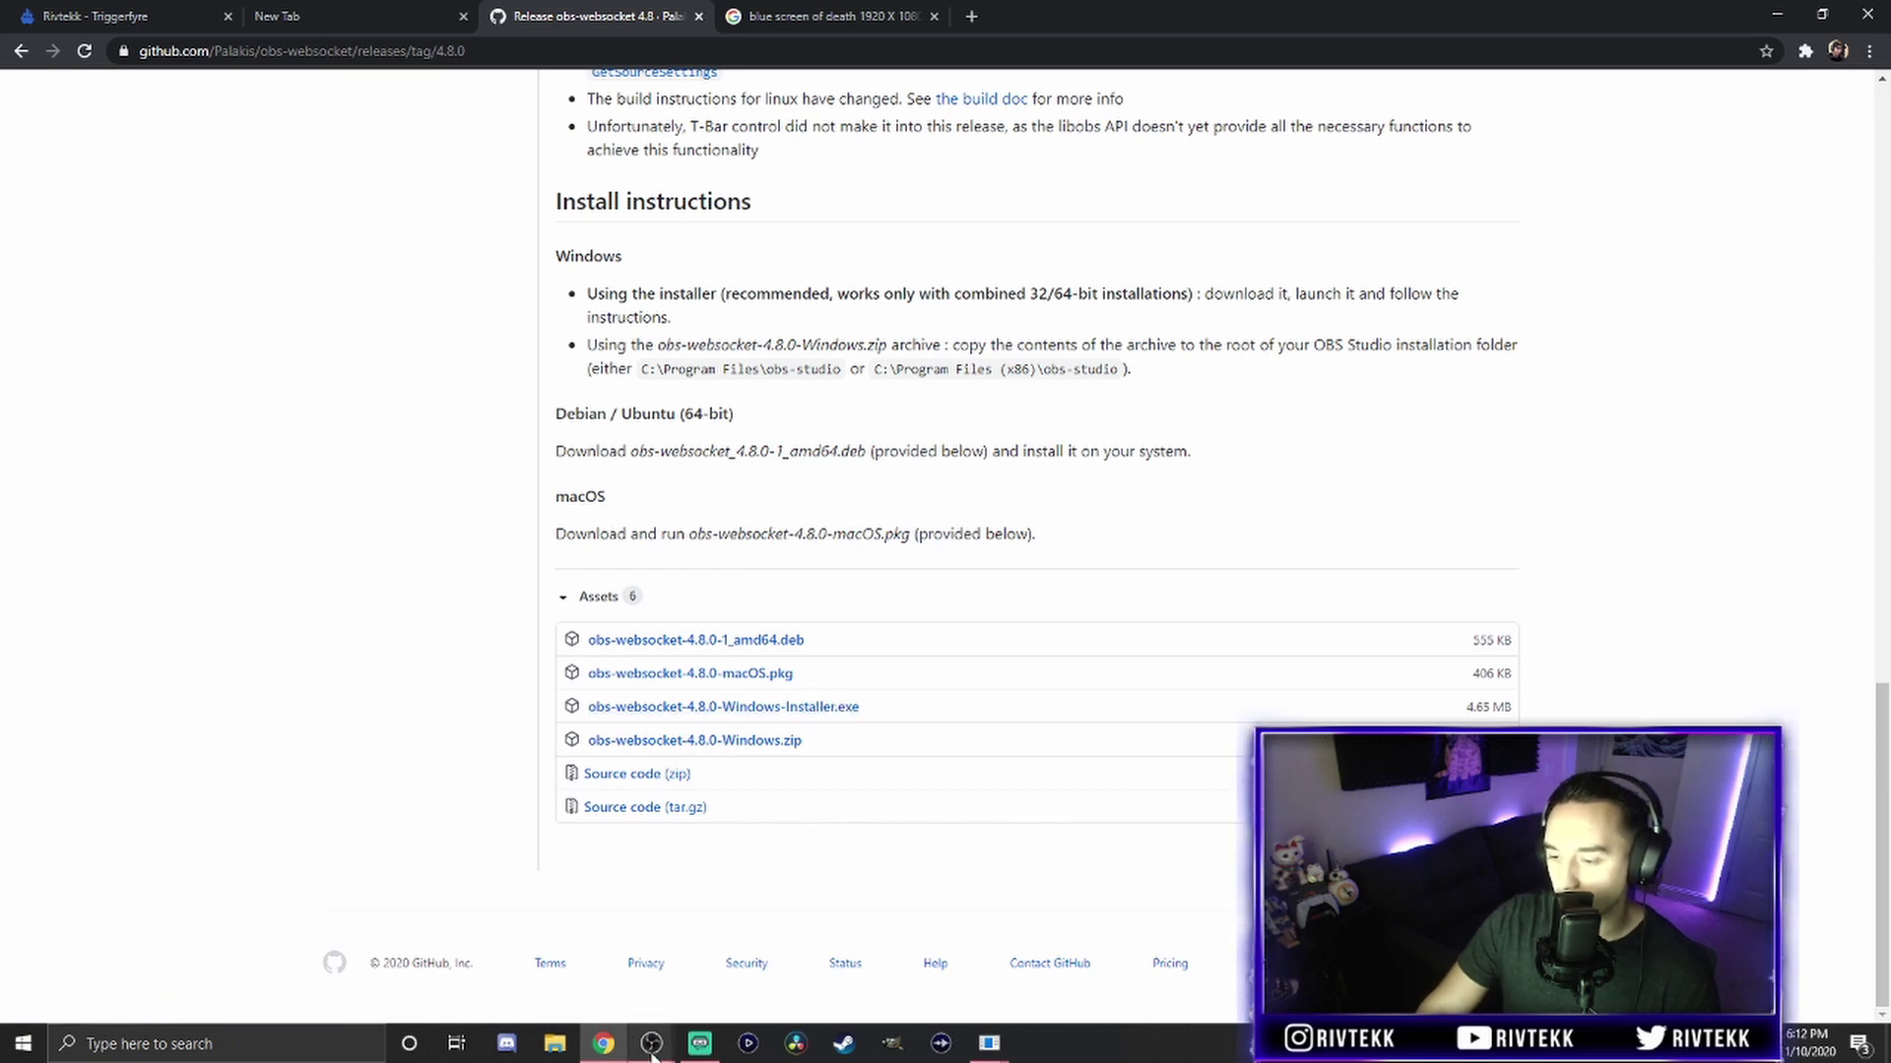
{"action": "mouse_move", "coordinate": [652, 1048]}
{"action": "left_click", "coordinate": [718, 893]}
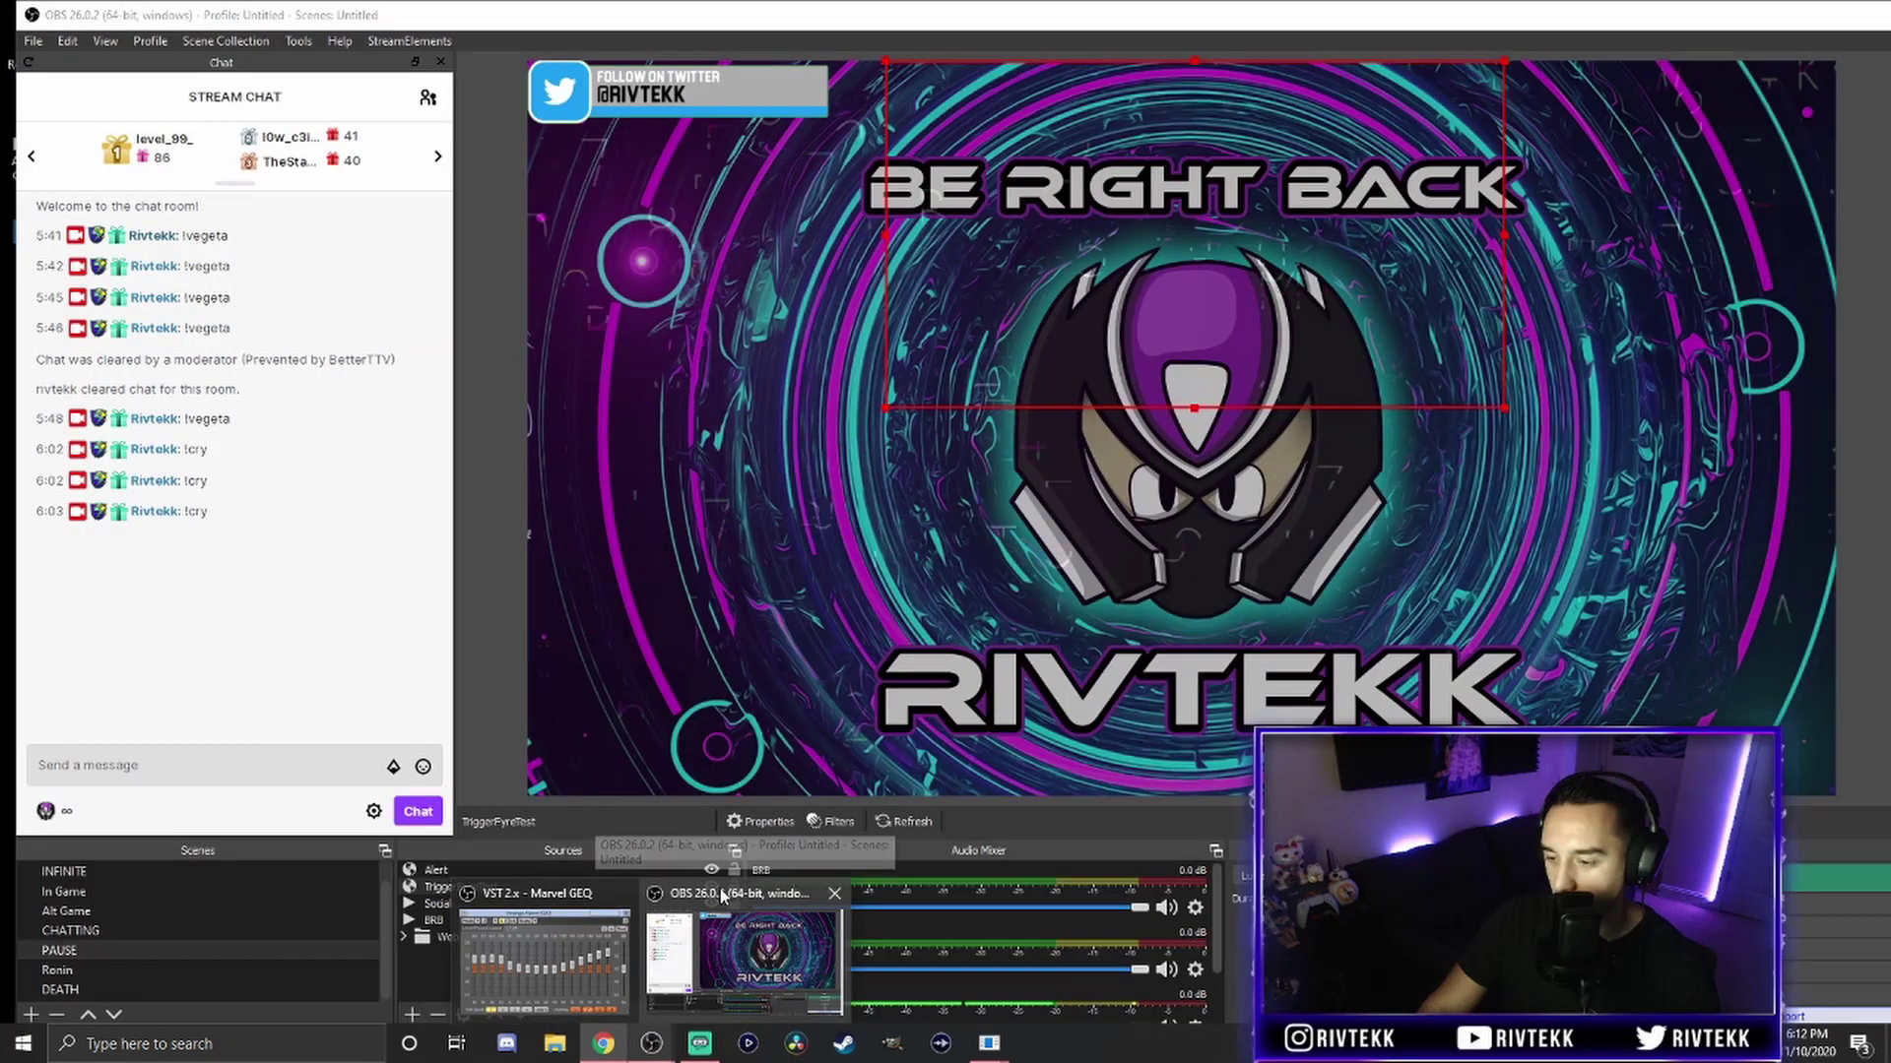
Confirm OBS's WebSockets server is enabled on port 4444 without authentication.
{"action": "left_click", "coordinate": [305, 45]}
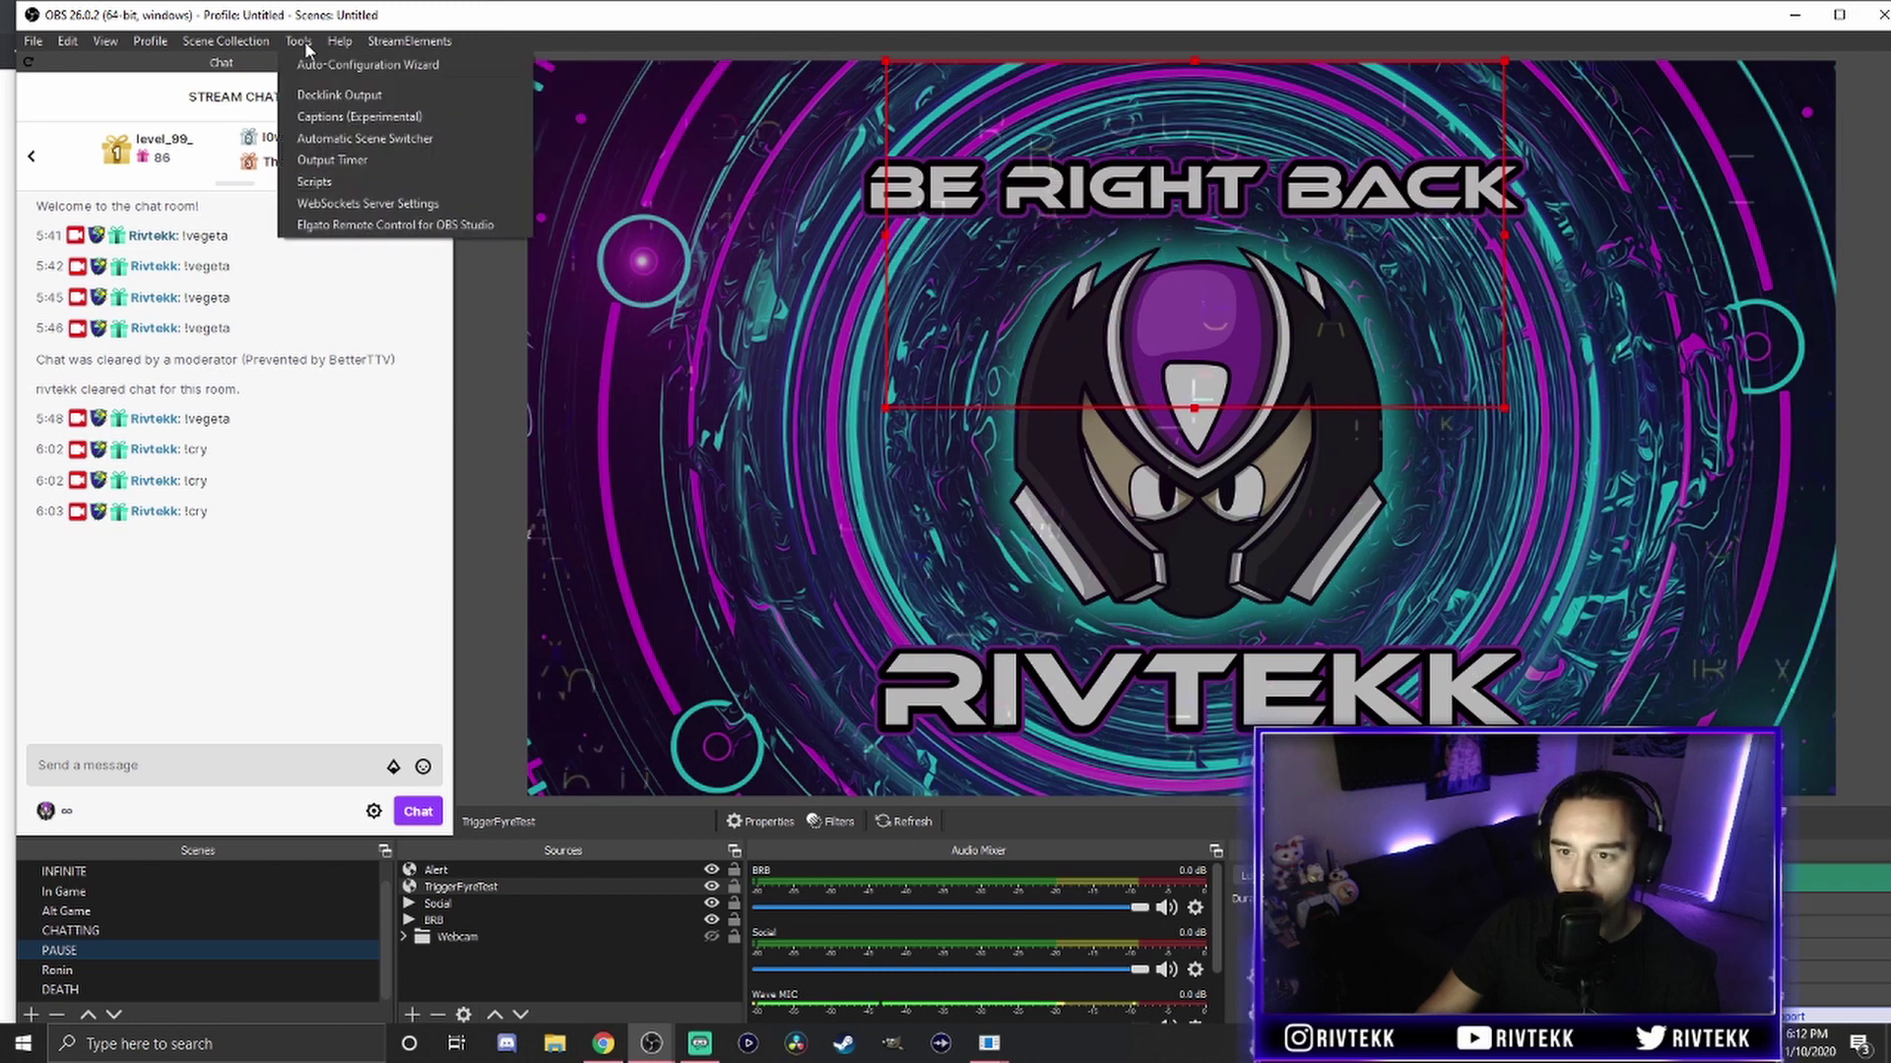
{"action": "left_click", "coordinate": [366, 204]}
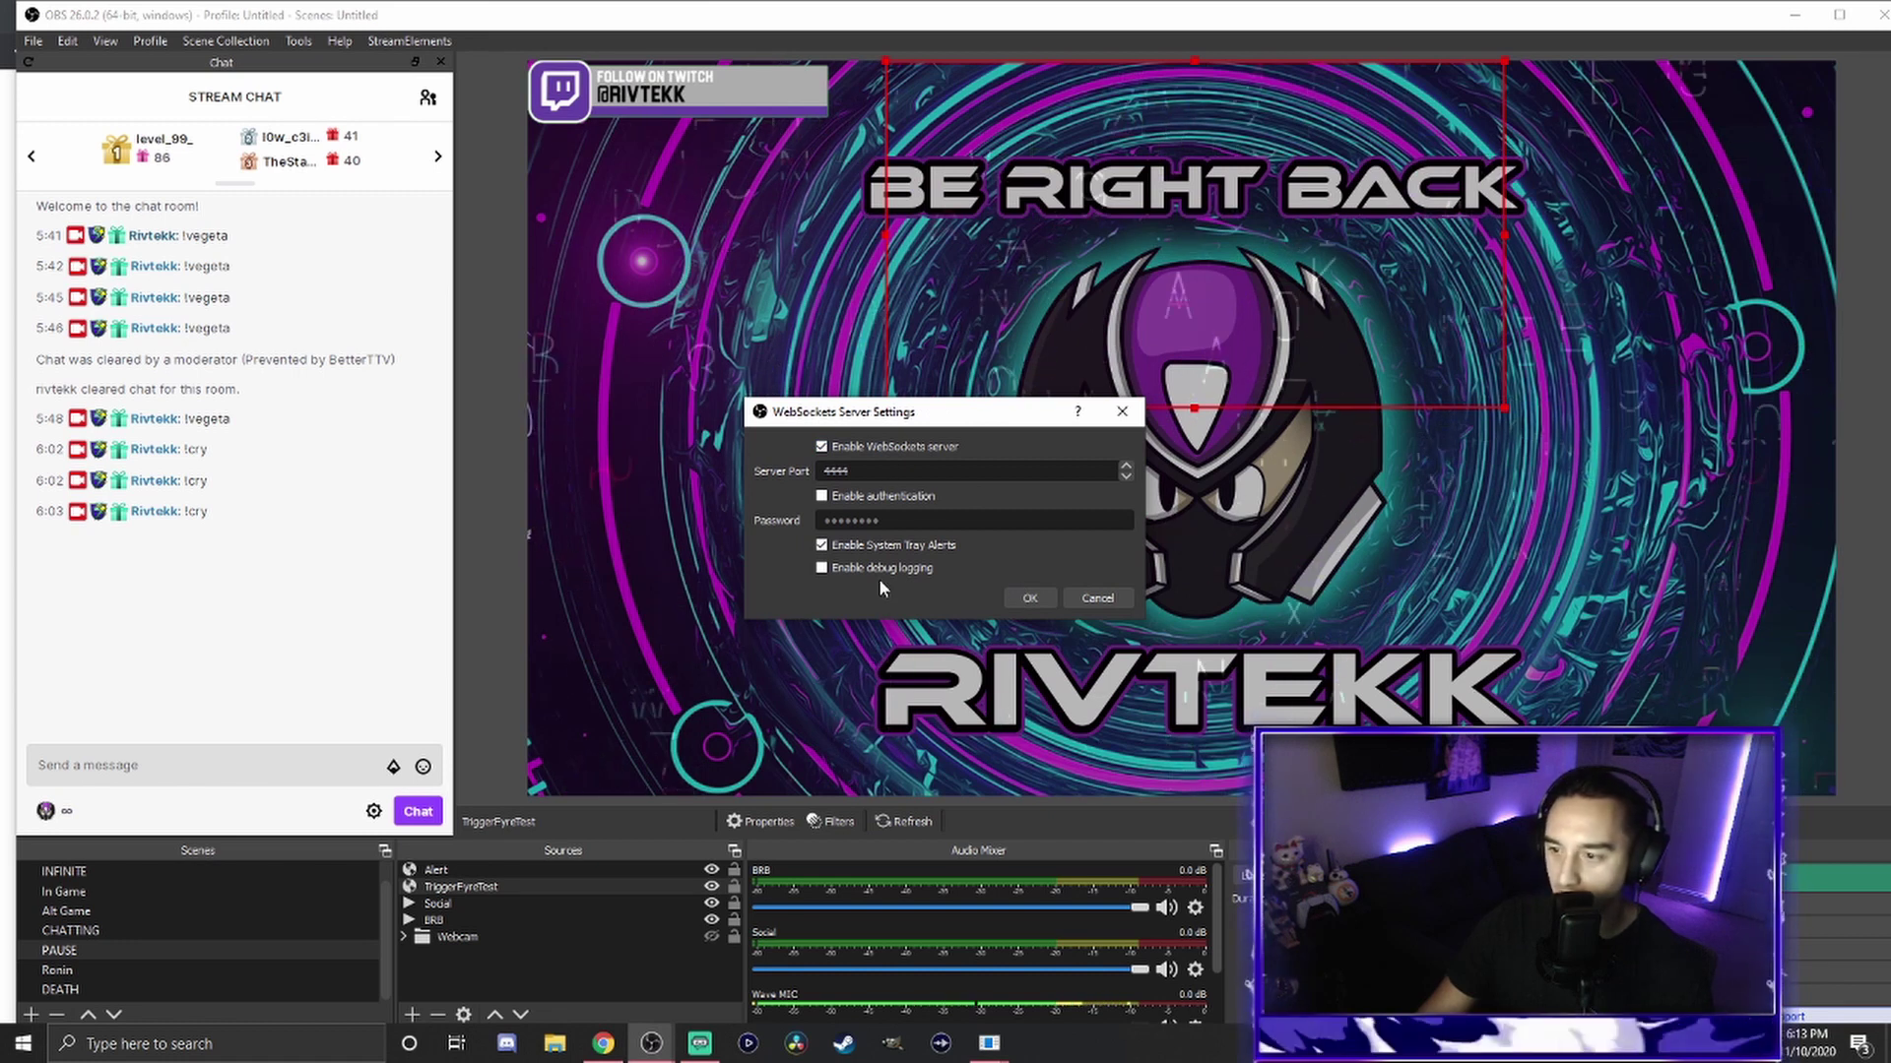
{"action": "left_click", "coordinate": [1028, 598]}
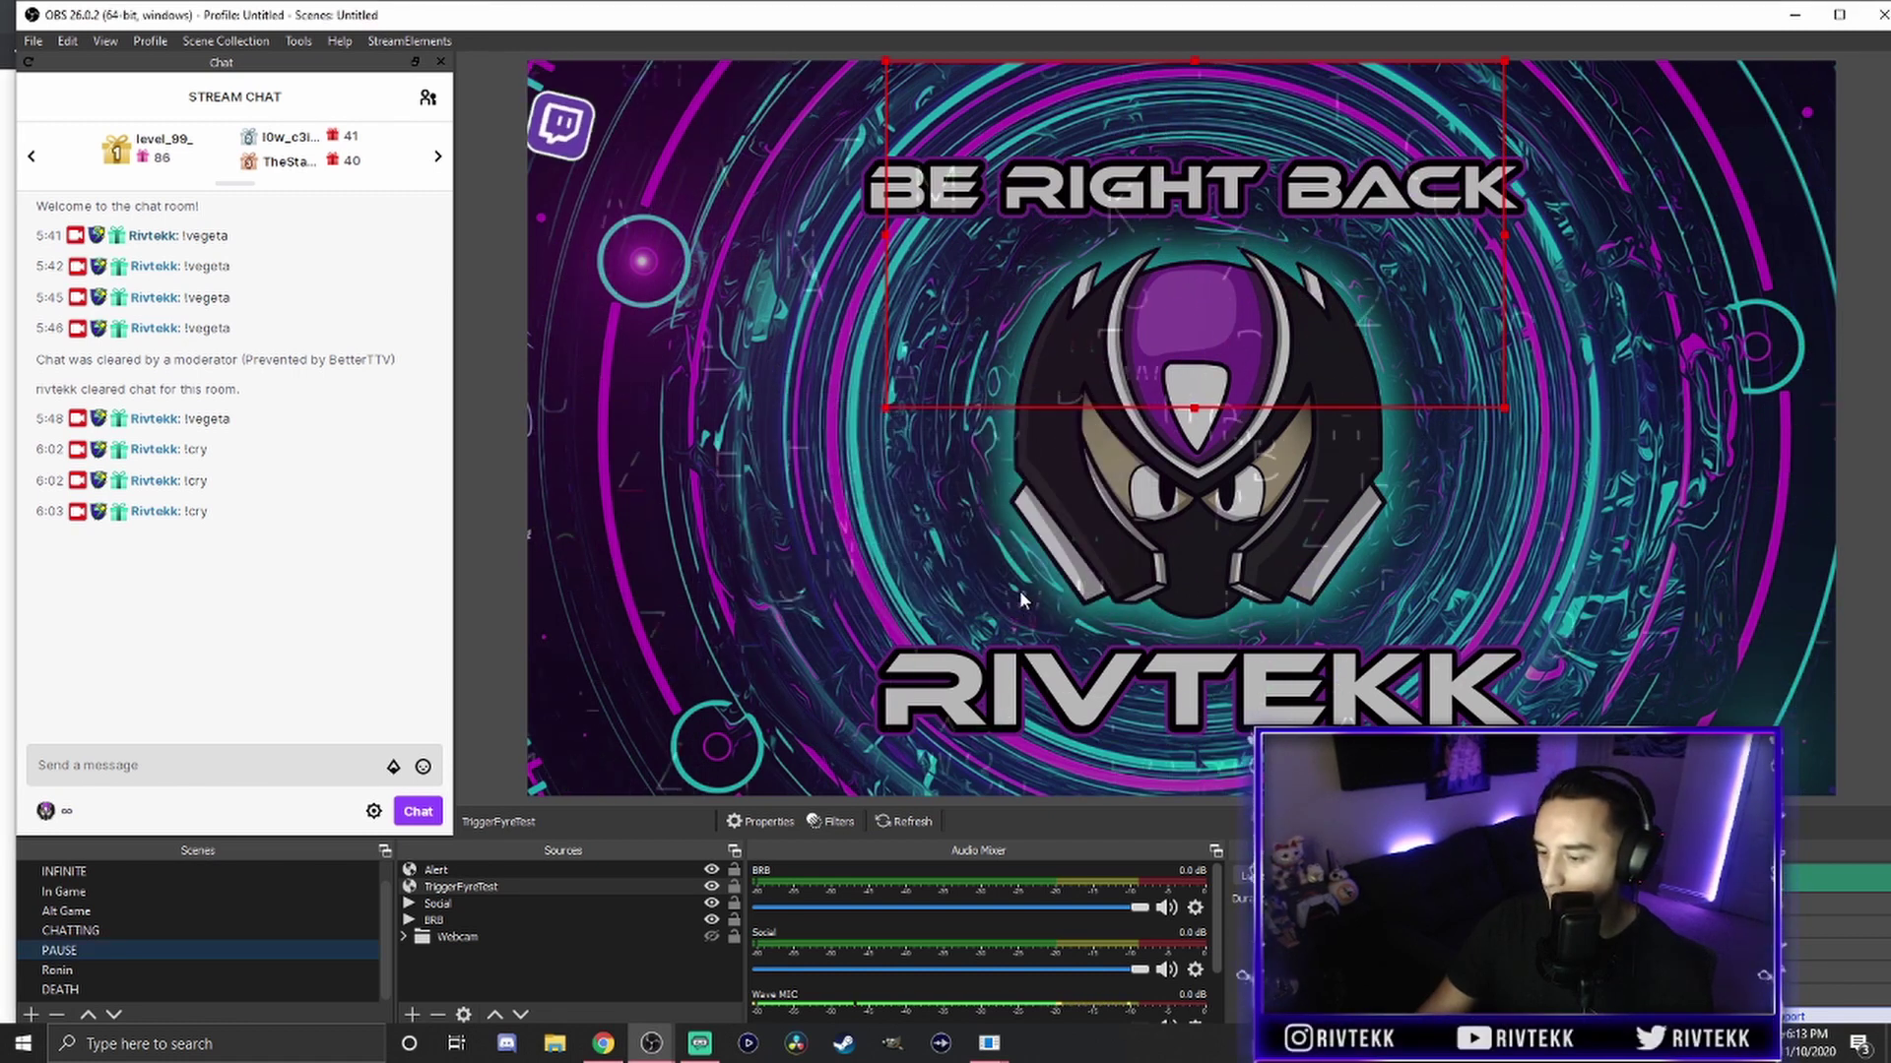
Back in Triggerfyre, discard the leftover OBS trigger form and start a new OBS trigger.
{"action": "left_click", "coordinate": [609, 1058]}
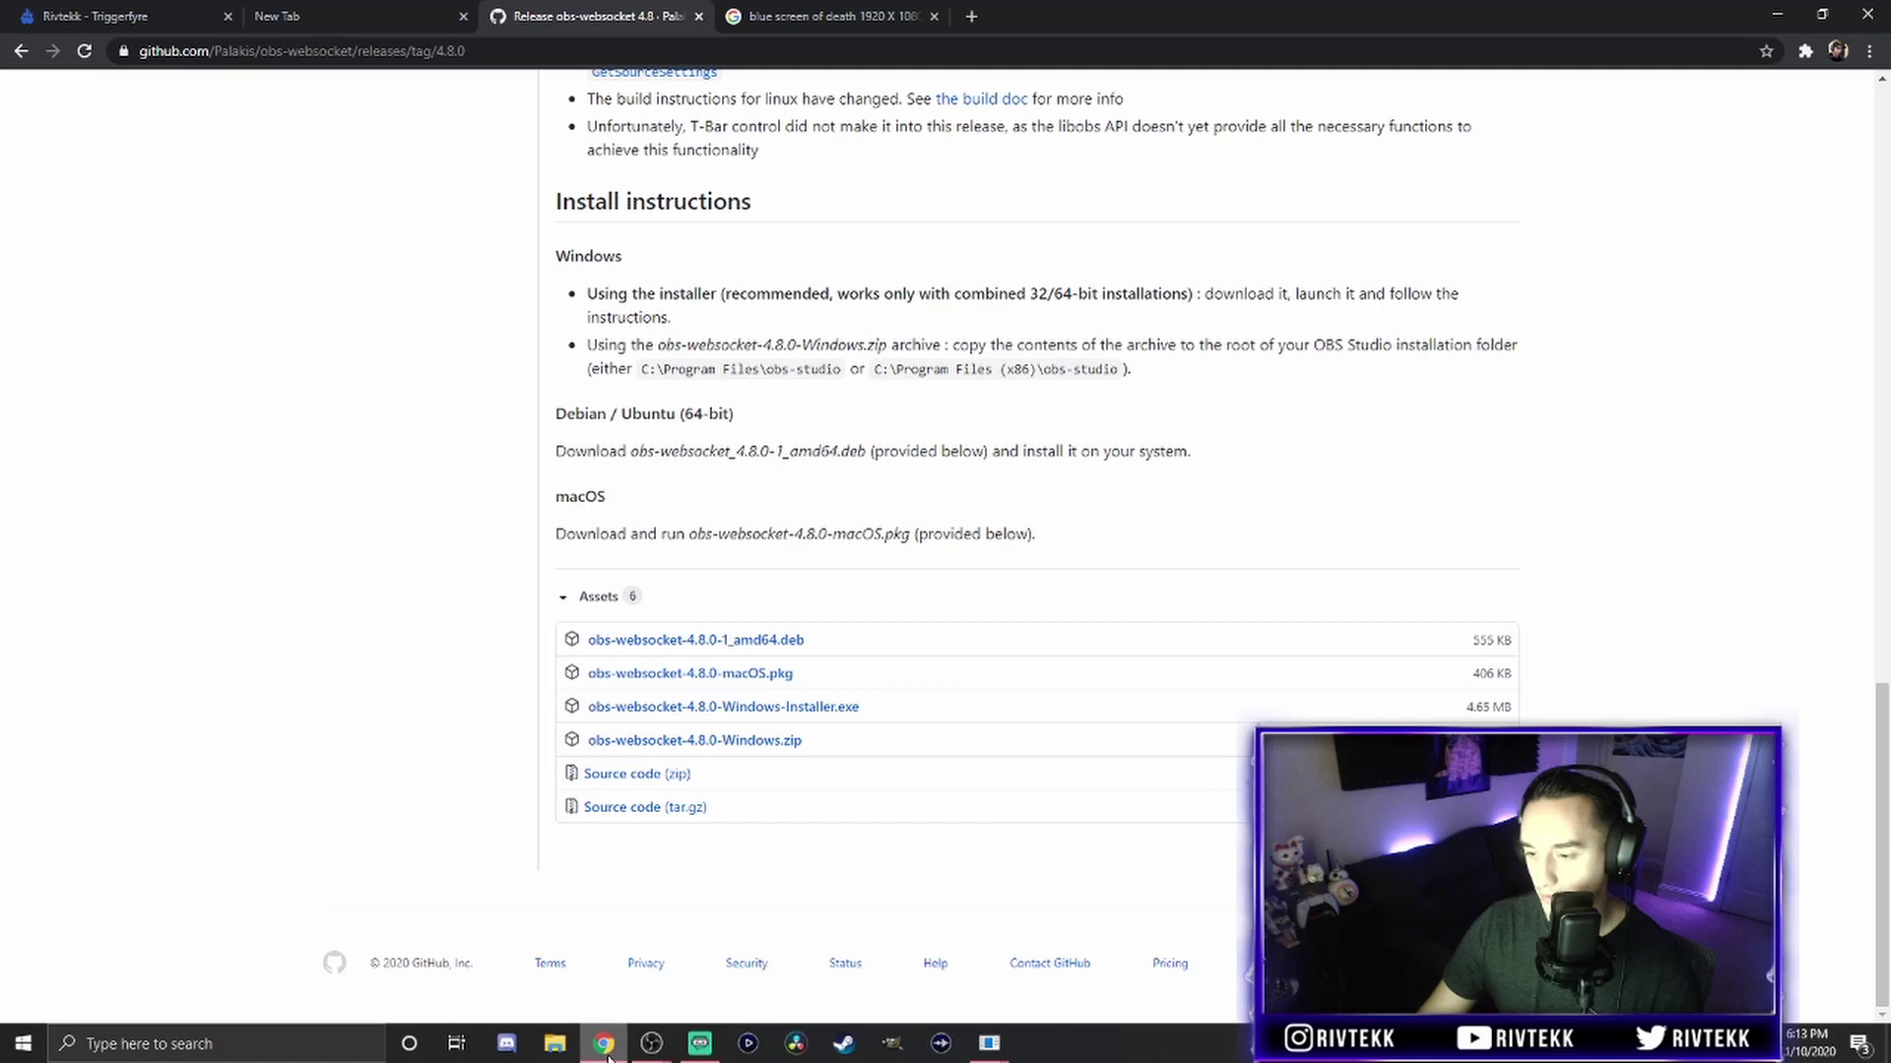
{"action": "left_click", "coordinate": [165, 11]}
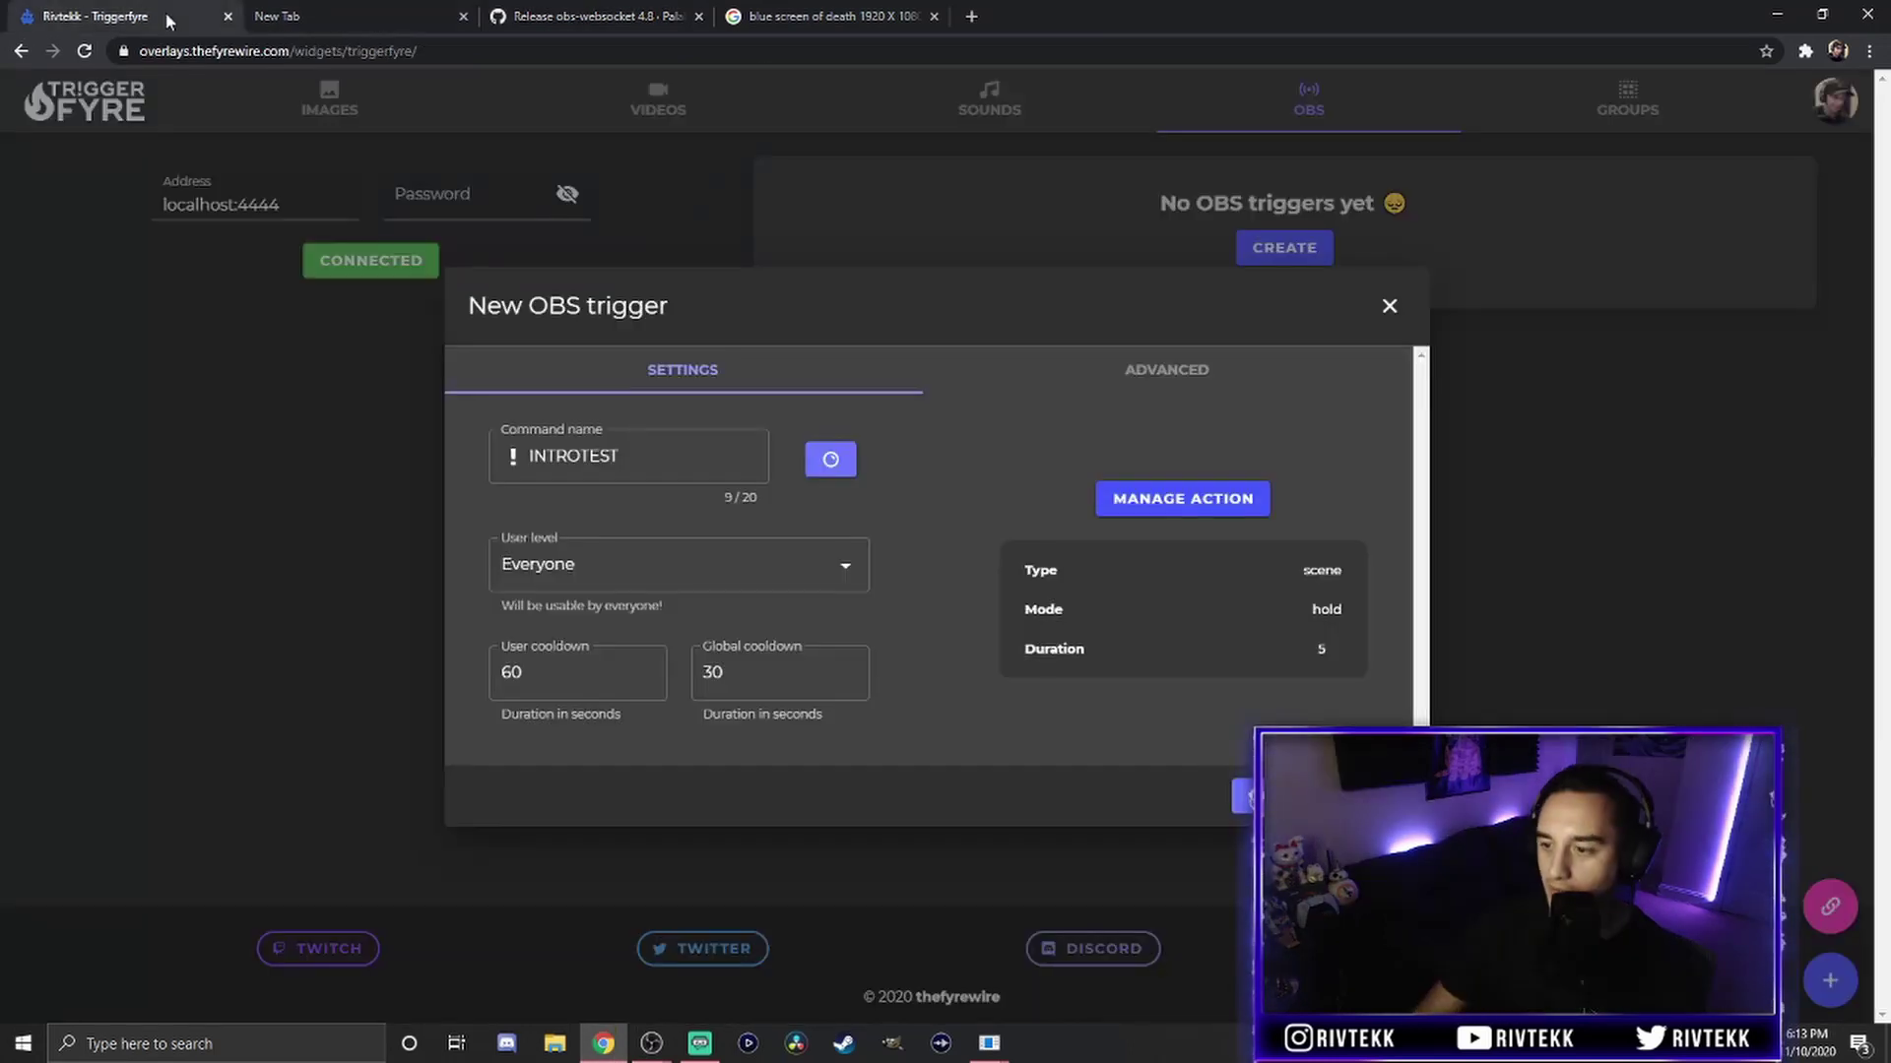
{"action": "left_click", "coordinate": [1388, 306]}
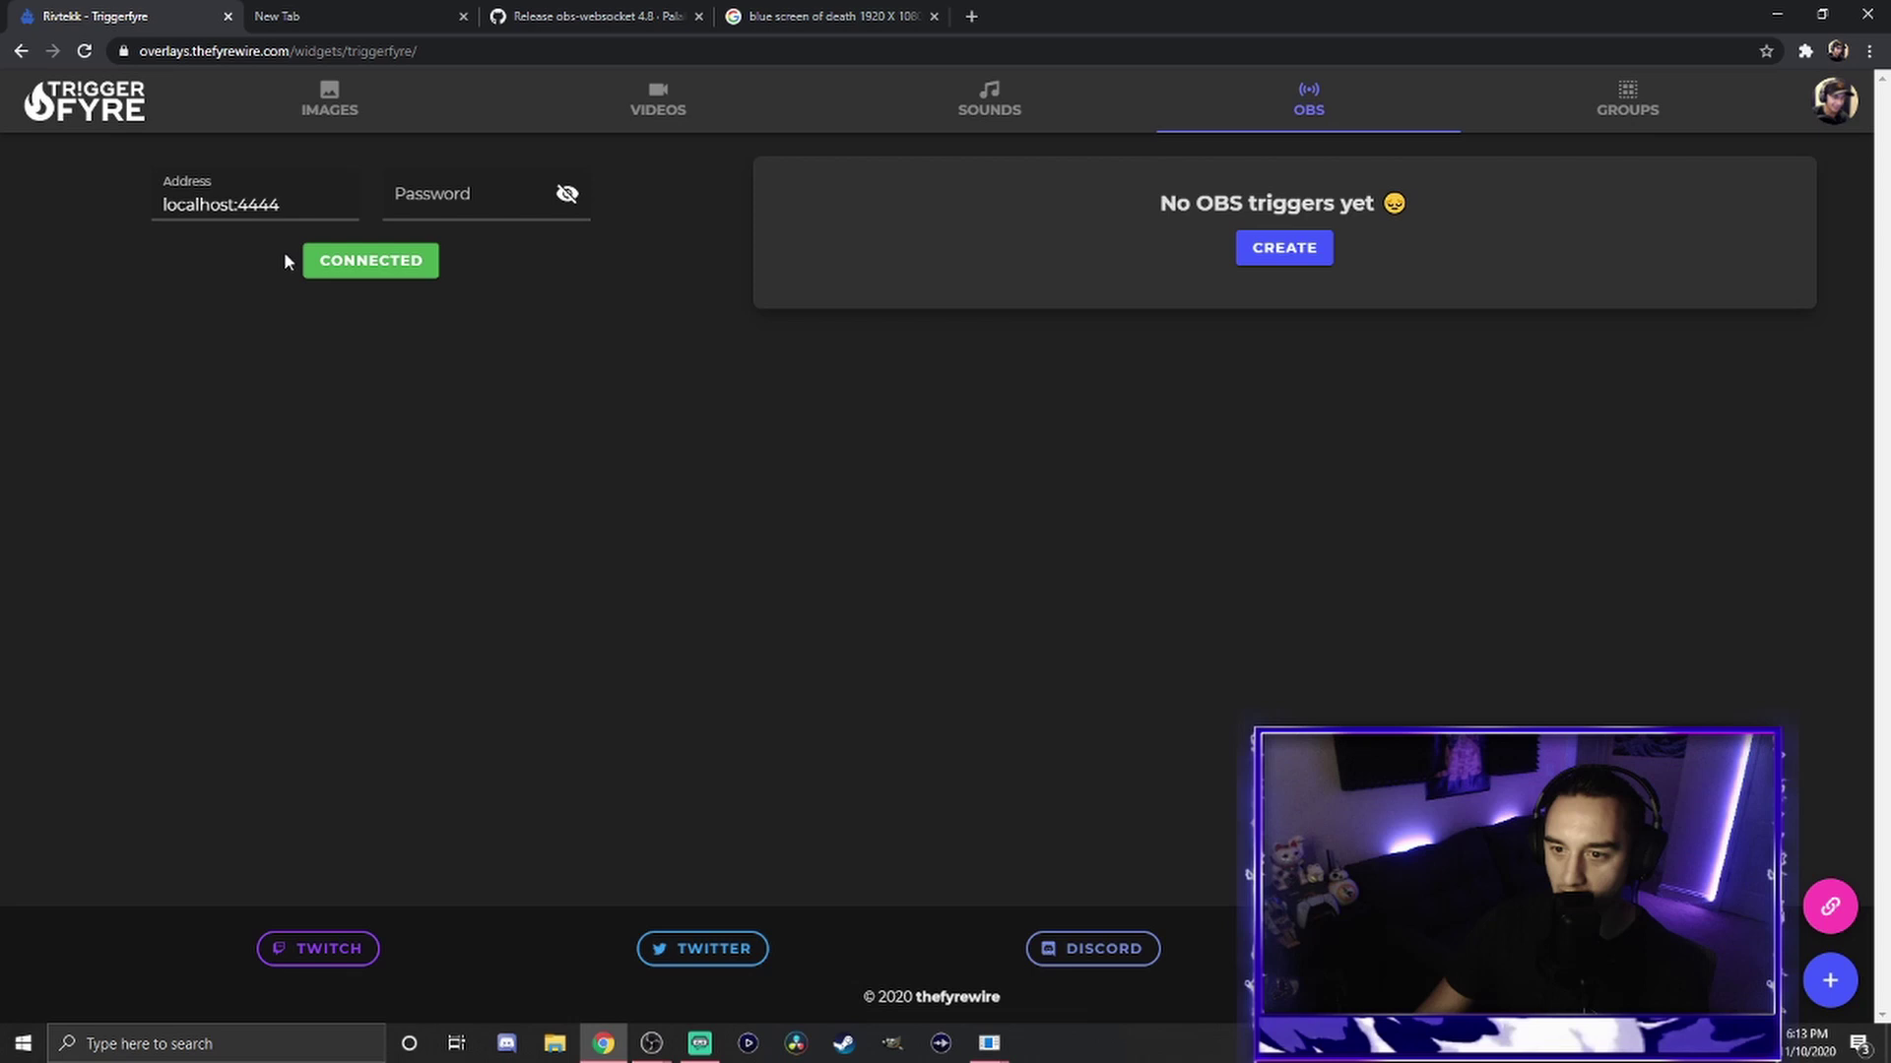
{"action": "left_click", "coordinate": [1290, 258]}
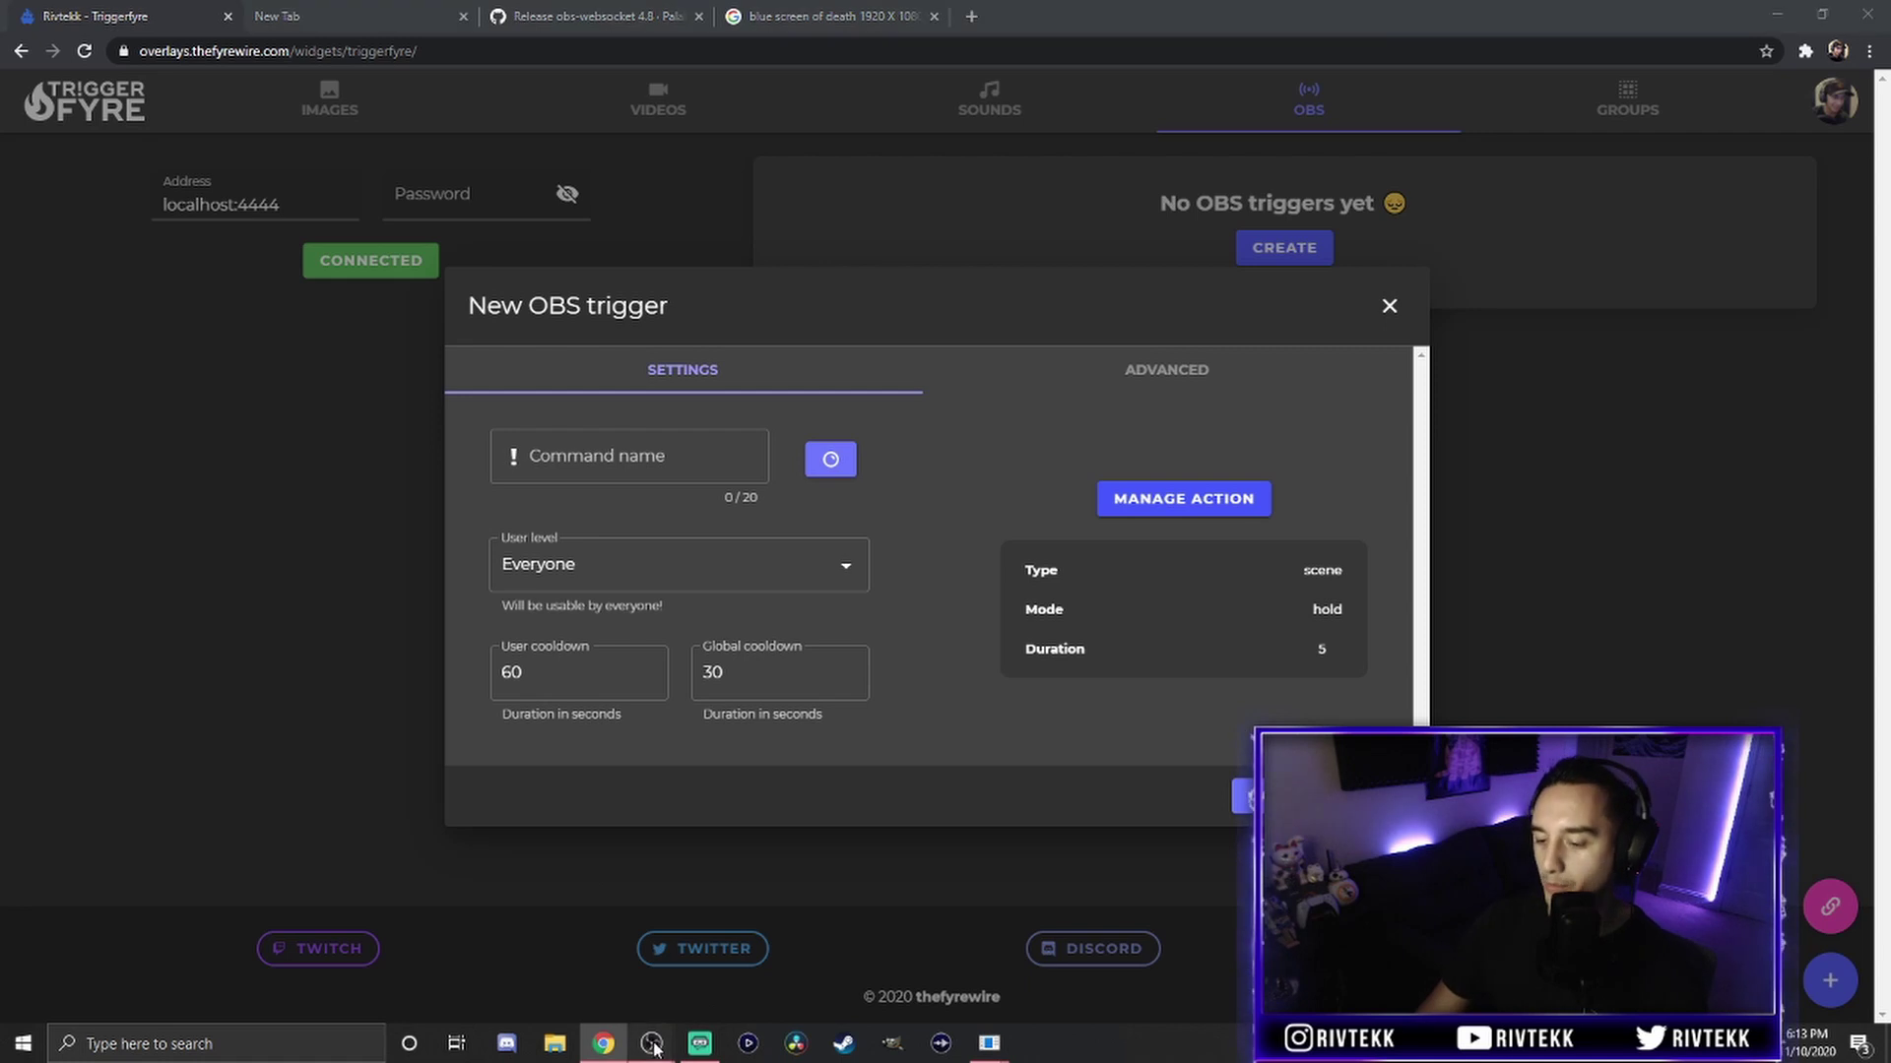
Preview OBS's DEATH blue-screen scene twice, return to PAUSE, then minimize OBS.
{"action": "mouse_move", "coordinate": [653, 1042]}
{"action": "left_click", "coordinate": [725, 960]}
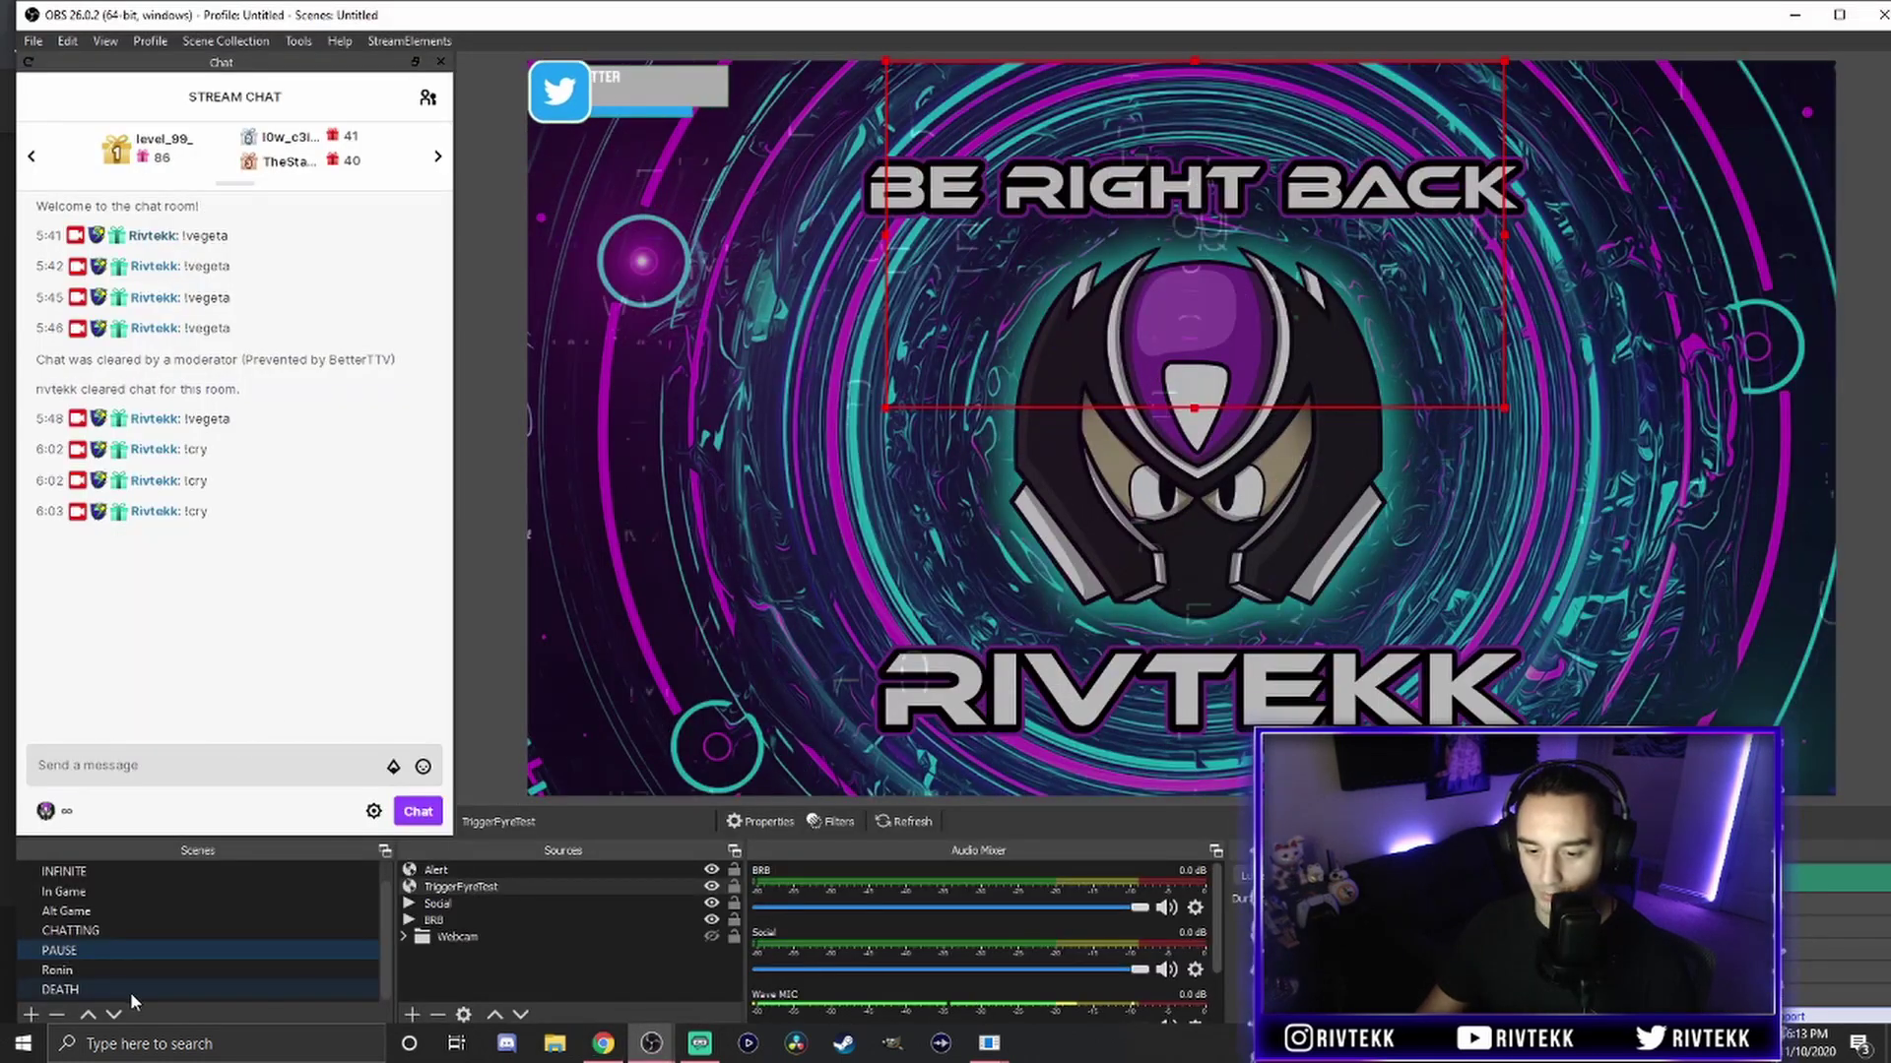
{"action": "left_click", "coordinate": [101, 989]}
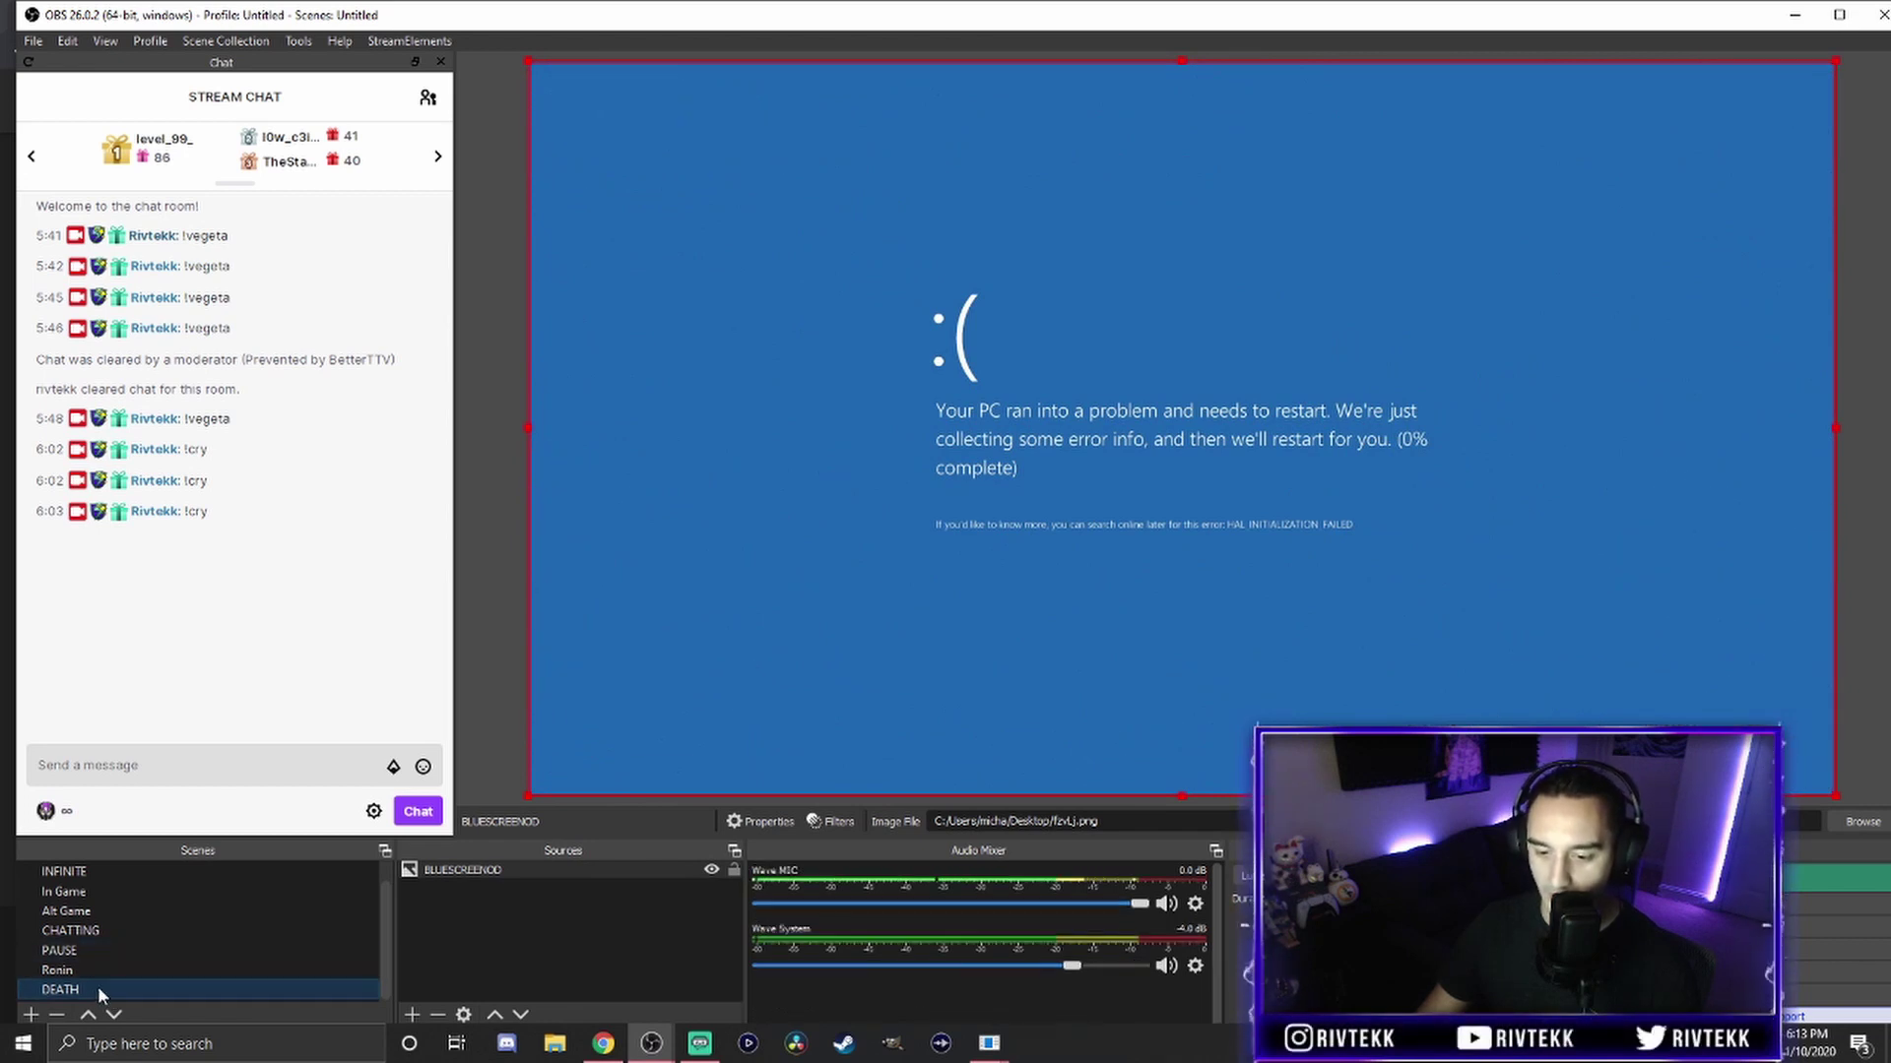
{"action": "left_click", "coordinate": [97, 951]}
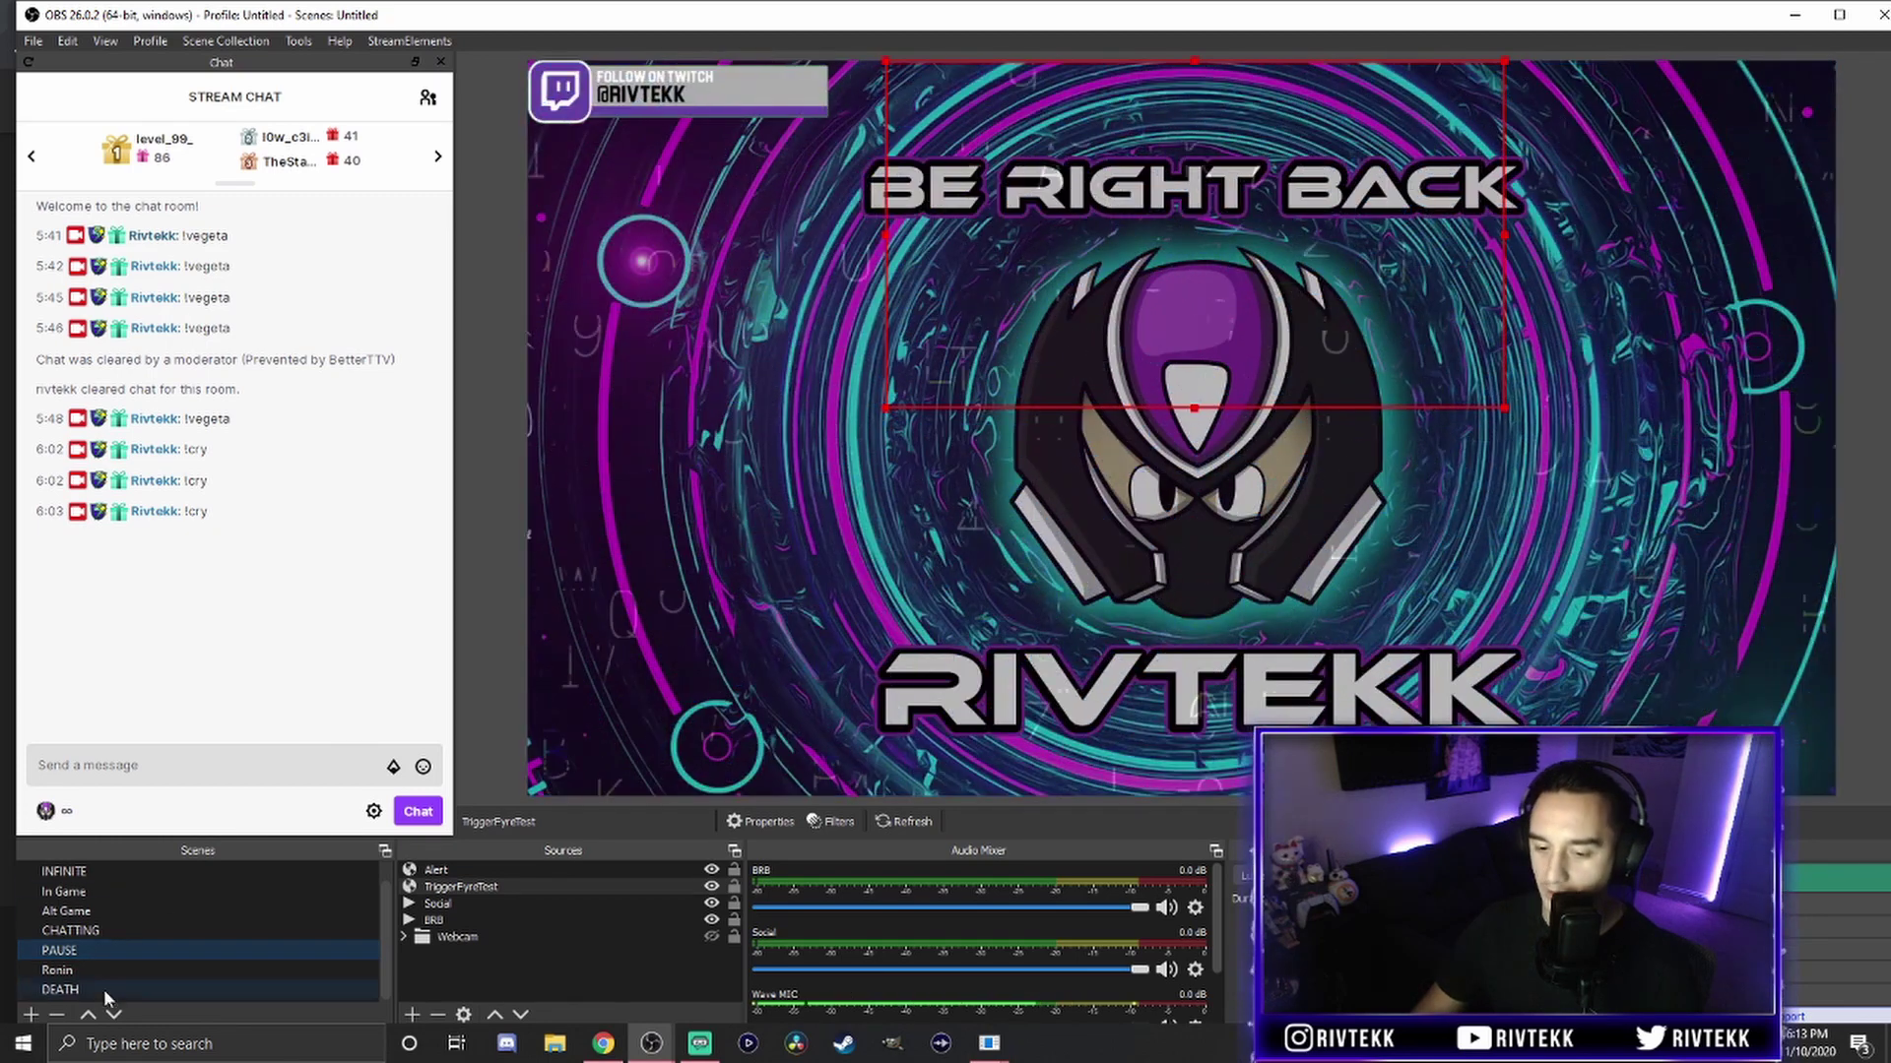
{"action": "left_click", "coordinate": [103, 989]}
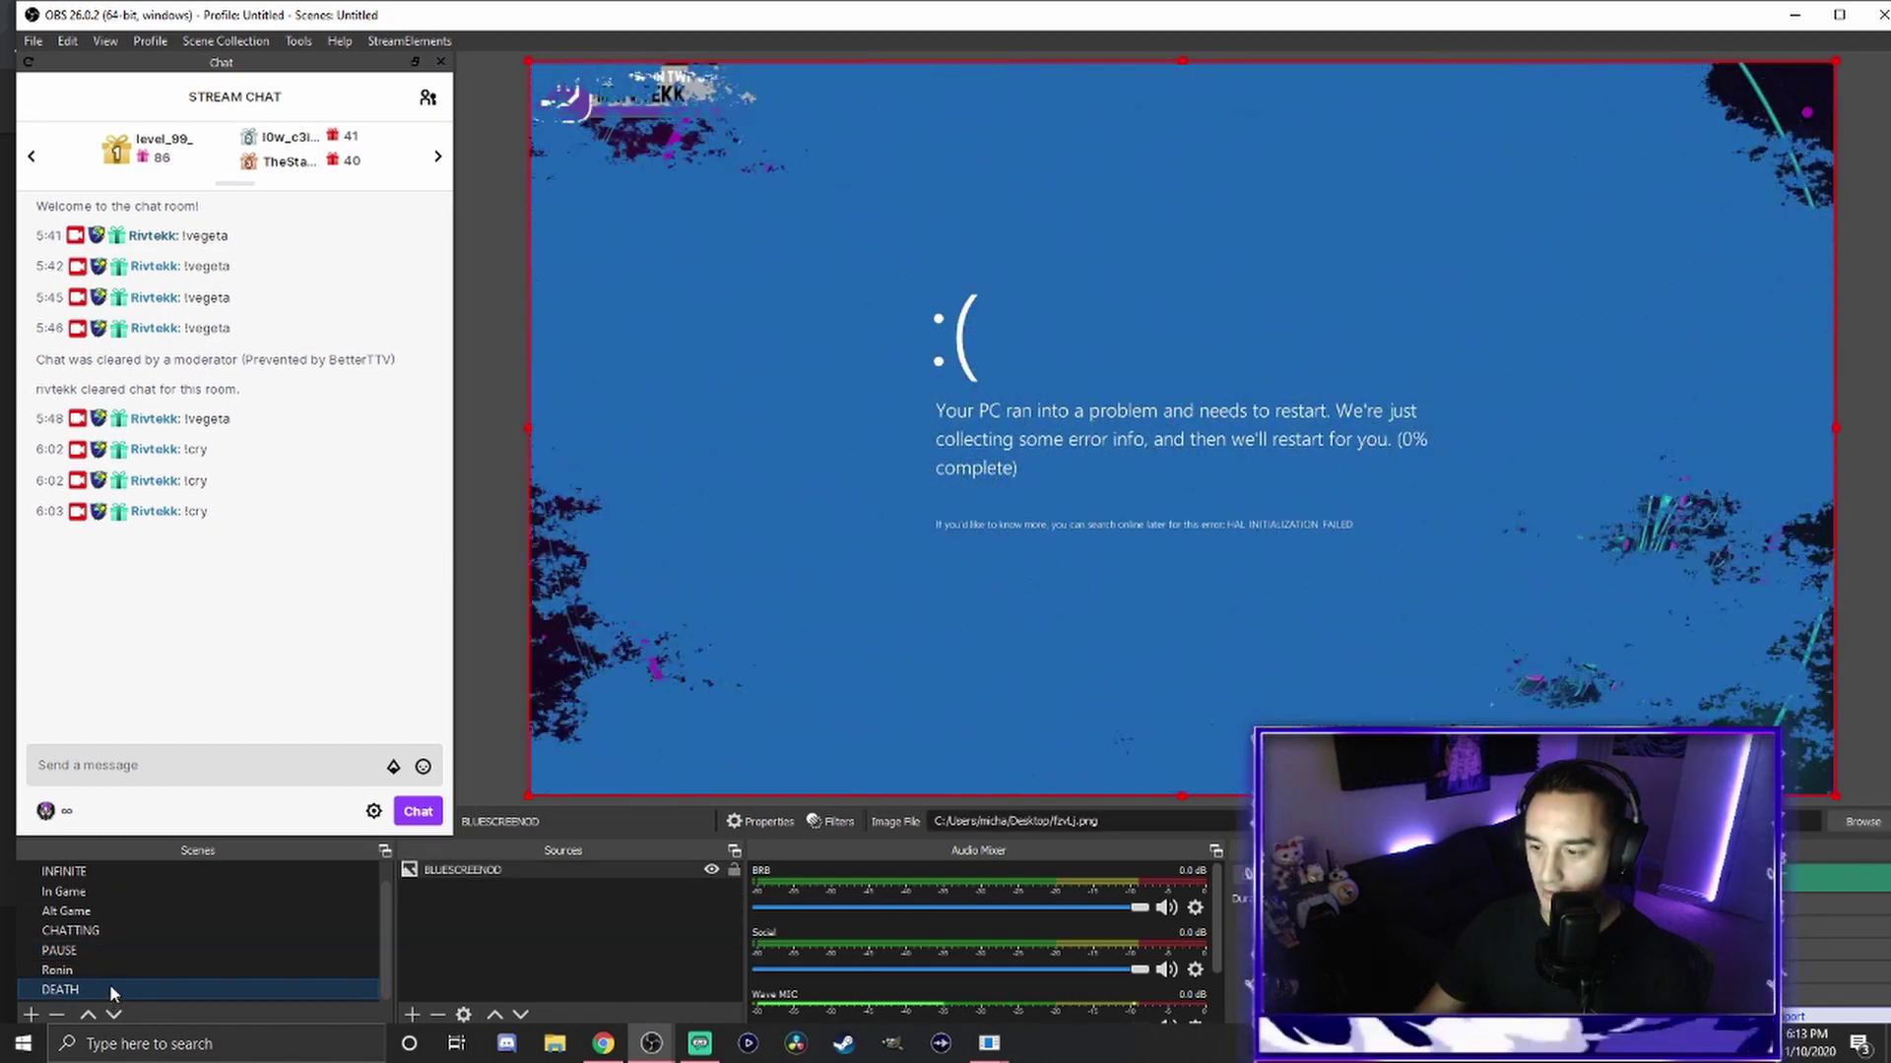
{"action": "left_click", "coordinate": [96, 951]}
{"action": "left_click", "coordinate": [1794, 14]}
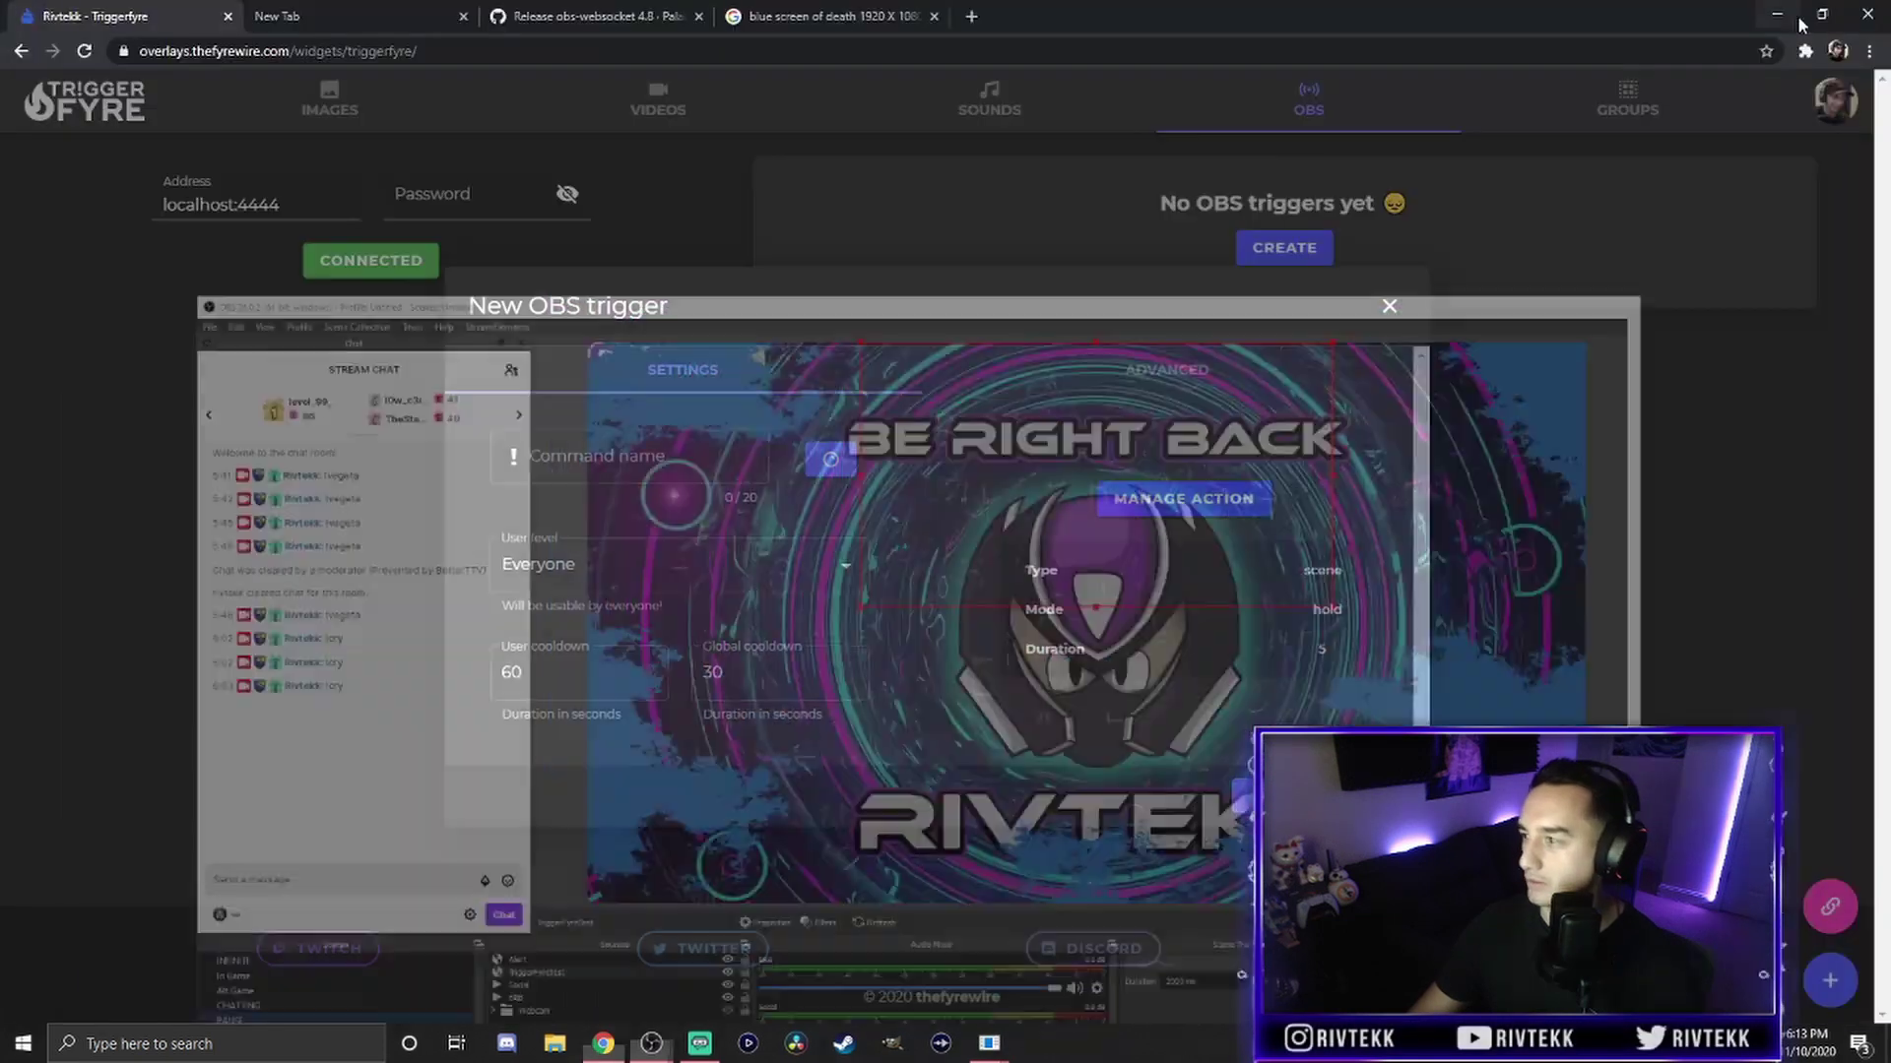
Name the new OBS trigger BLUESCREEN and raise its global cooldown from 30 to 60 seconds.
{"action": "left_click", "coordinate": [687, 461]}
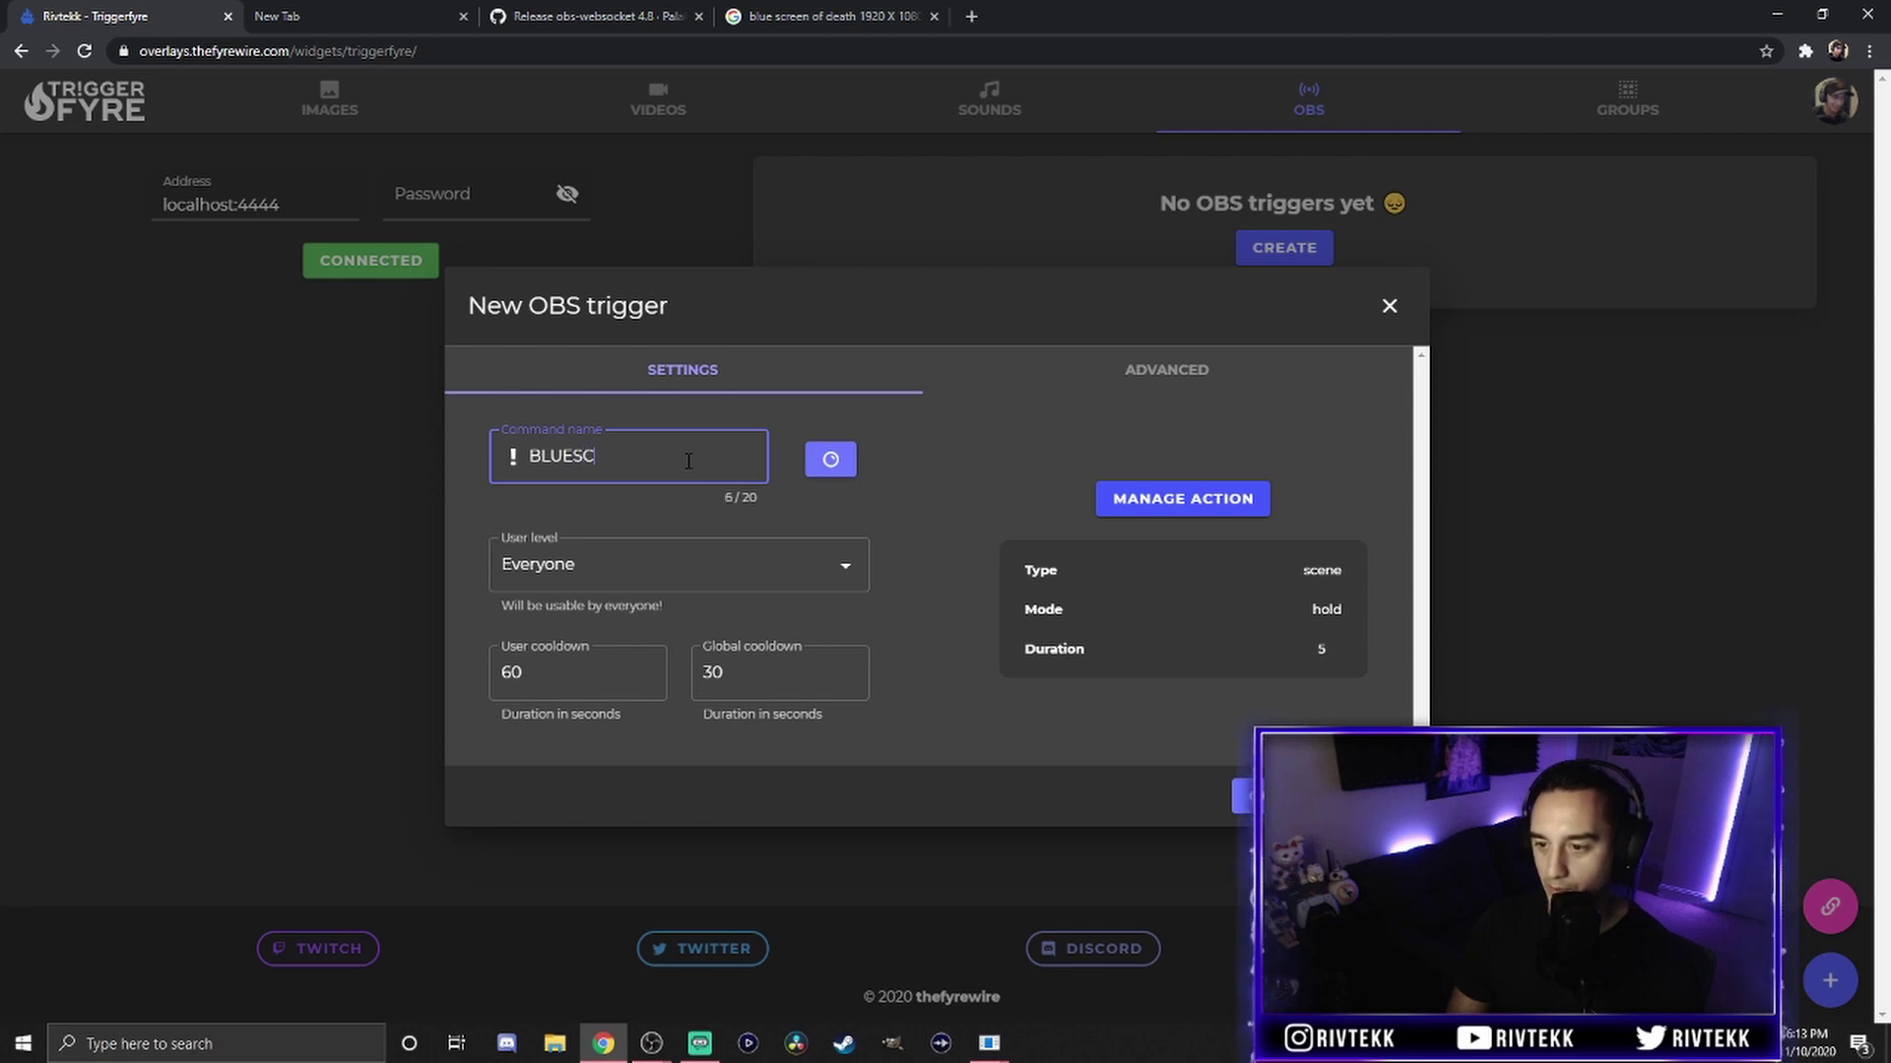
{"action": "type", "text": "BLUESCREEN"}
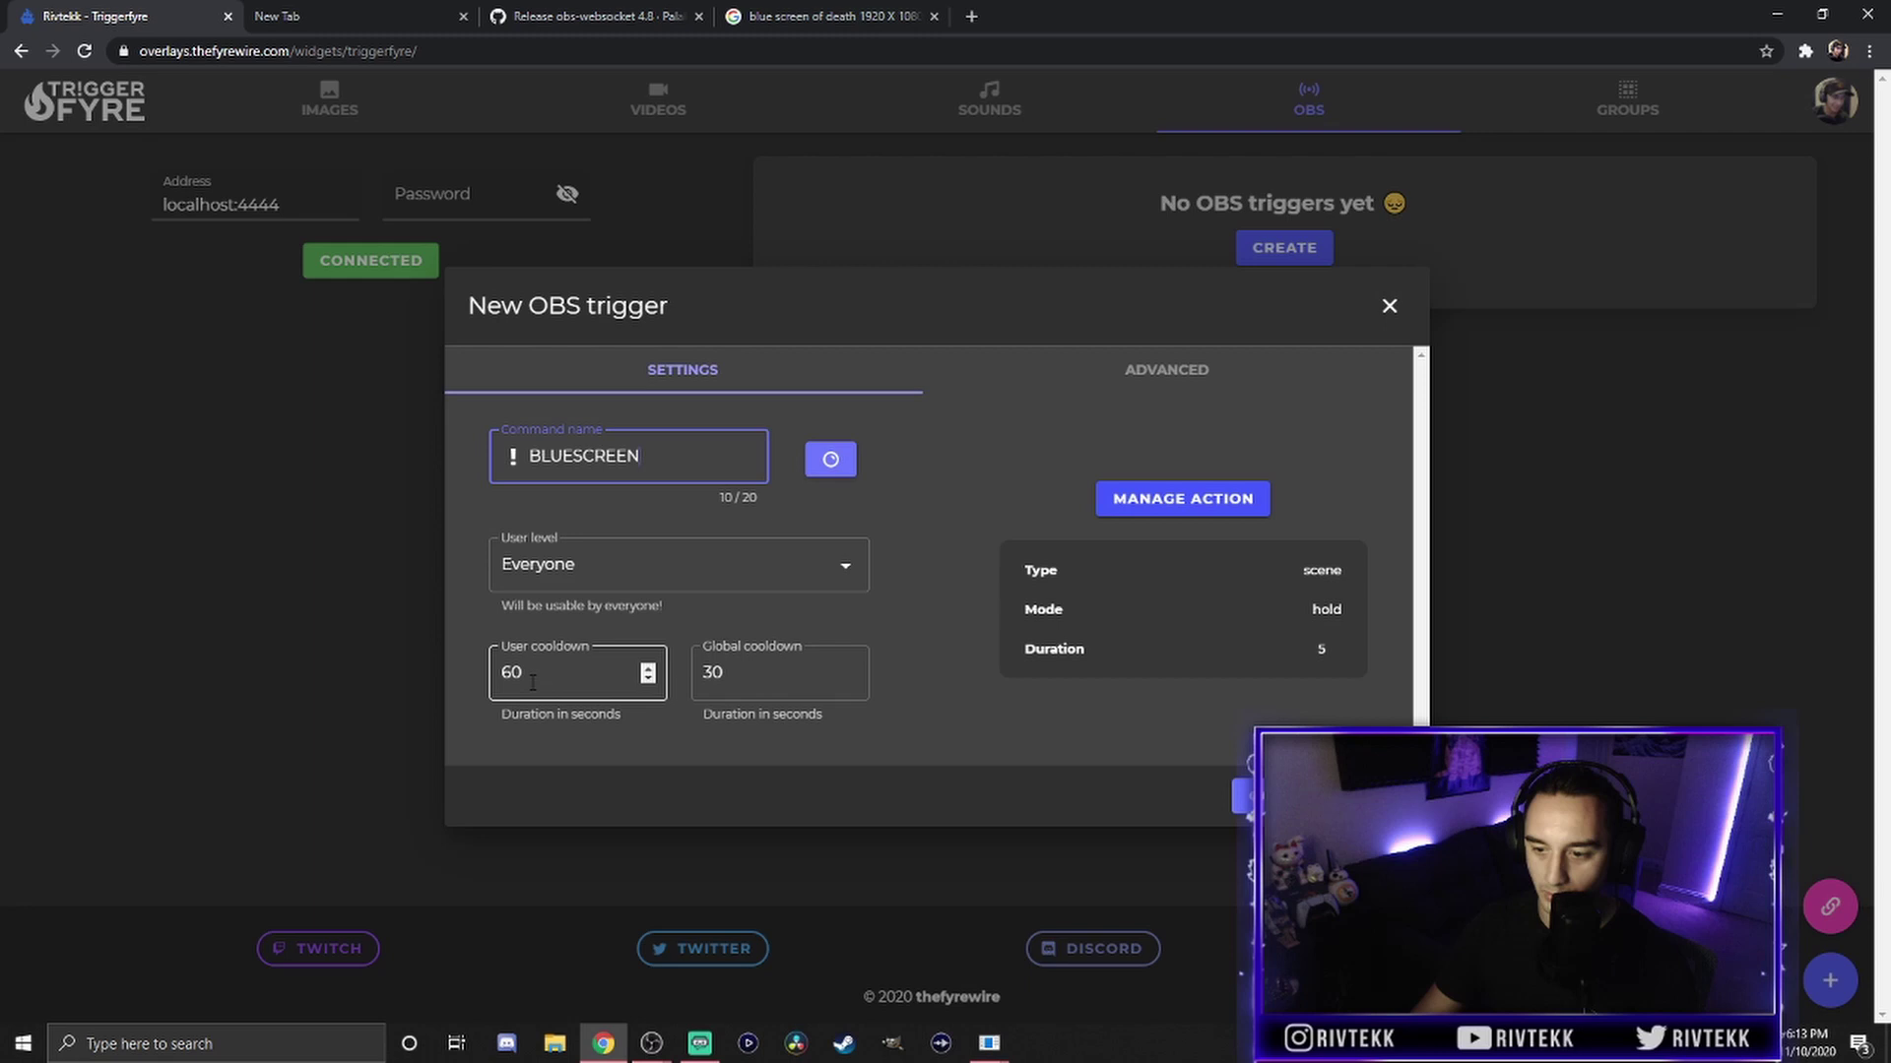
{"action": "left_click_drag", "start_coordinate": [756, 684], "coordinate": [641, 682]}
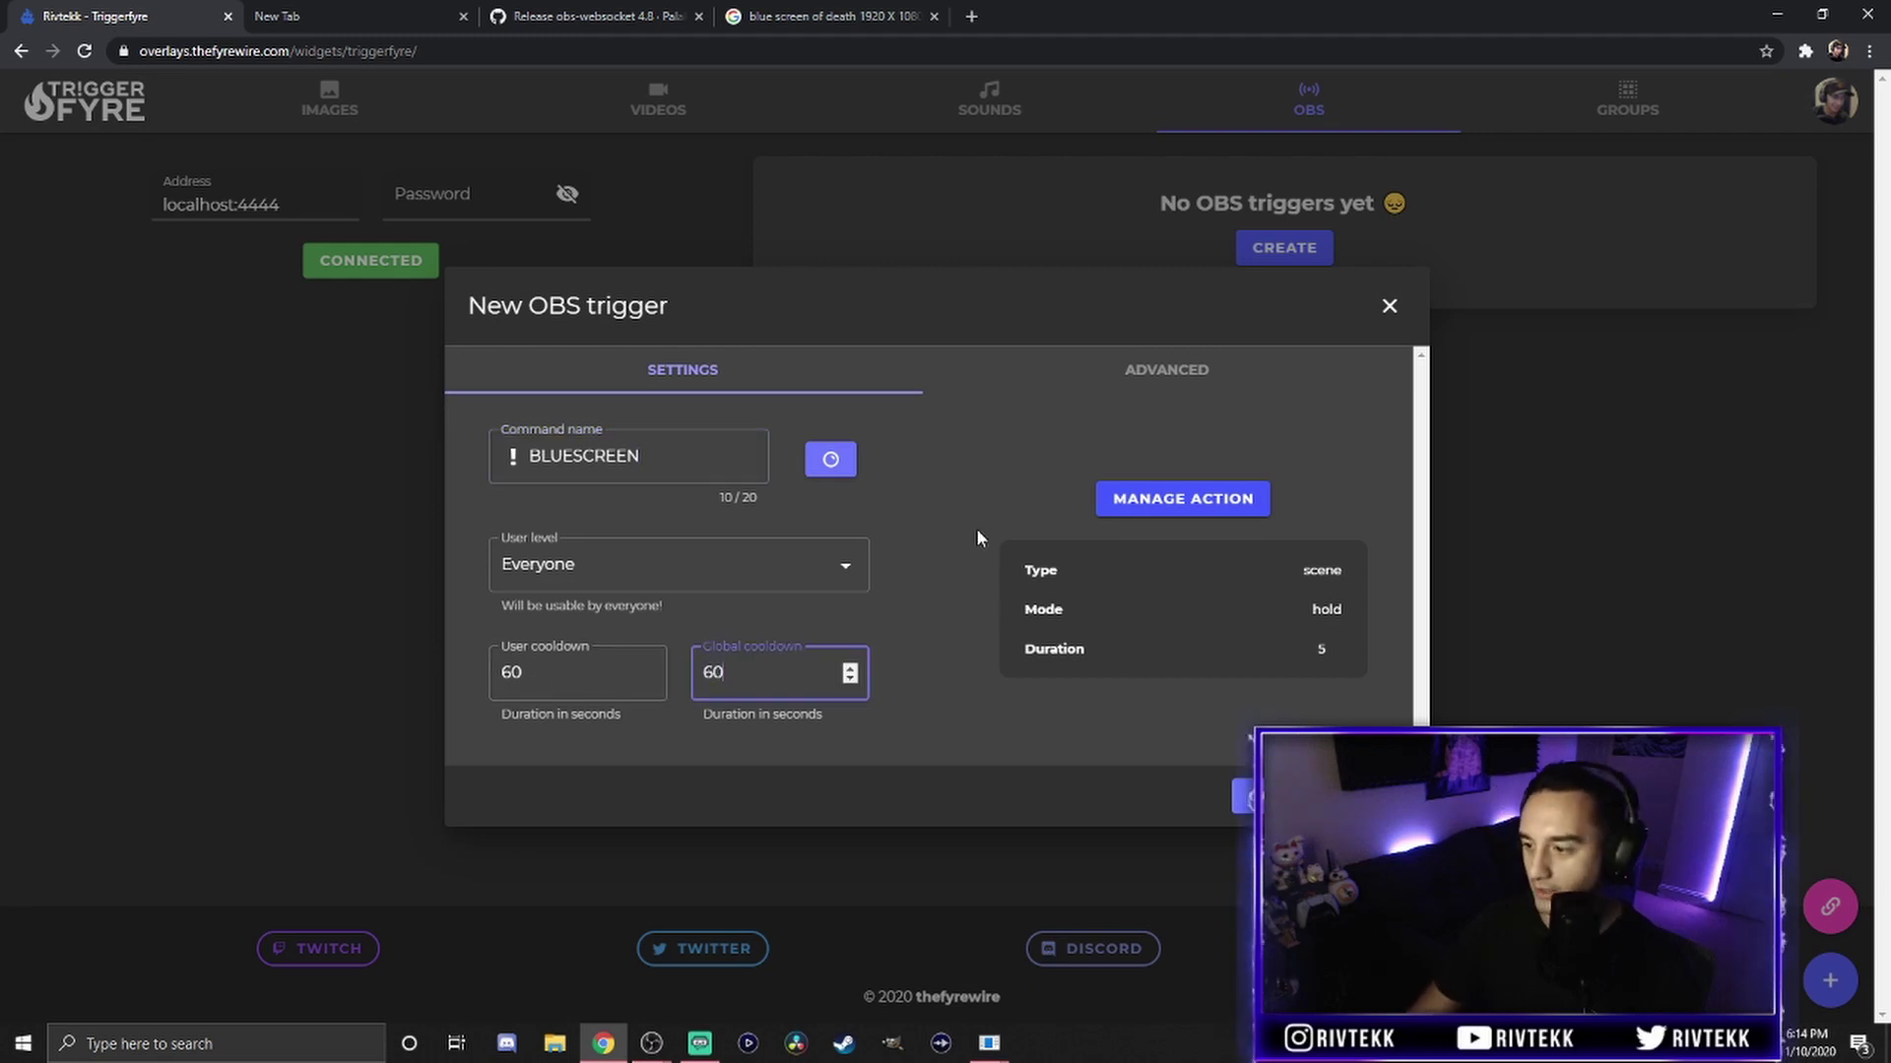
{"action": "left_click", "coordinate": [1084, 289]}
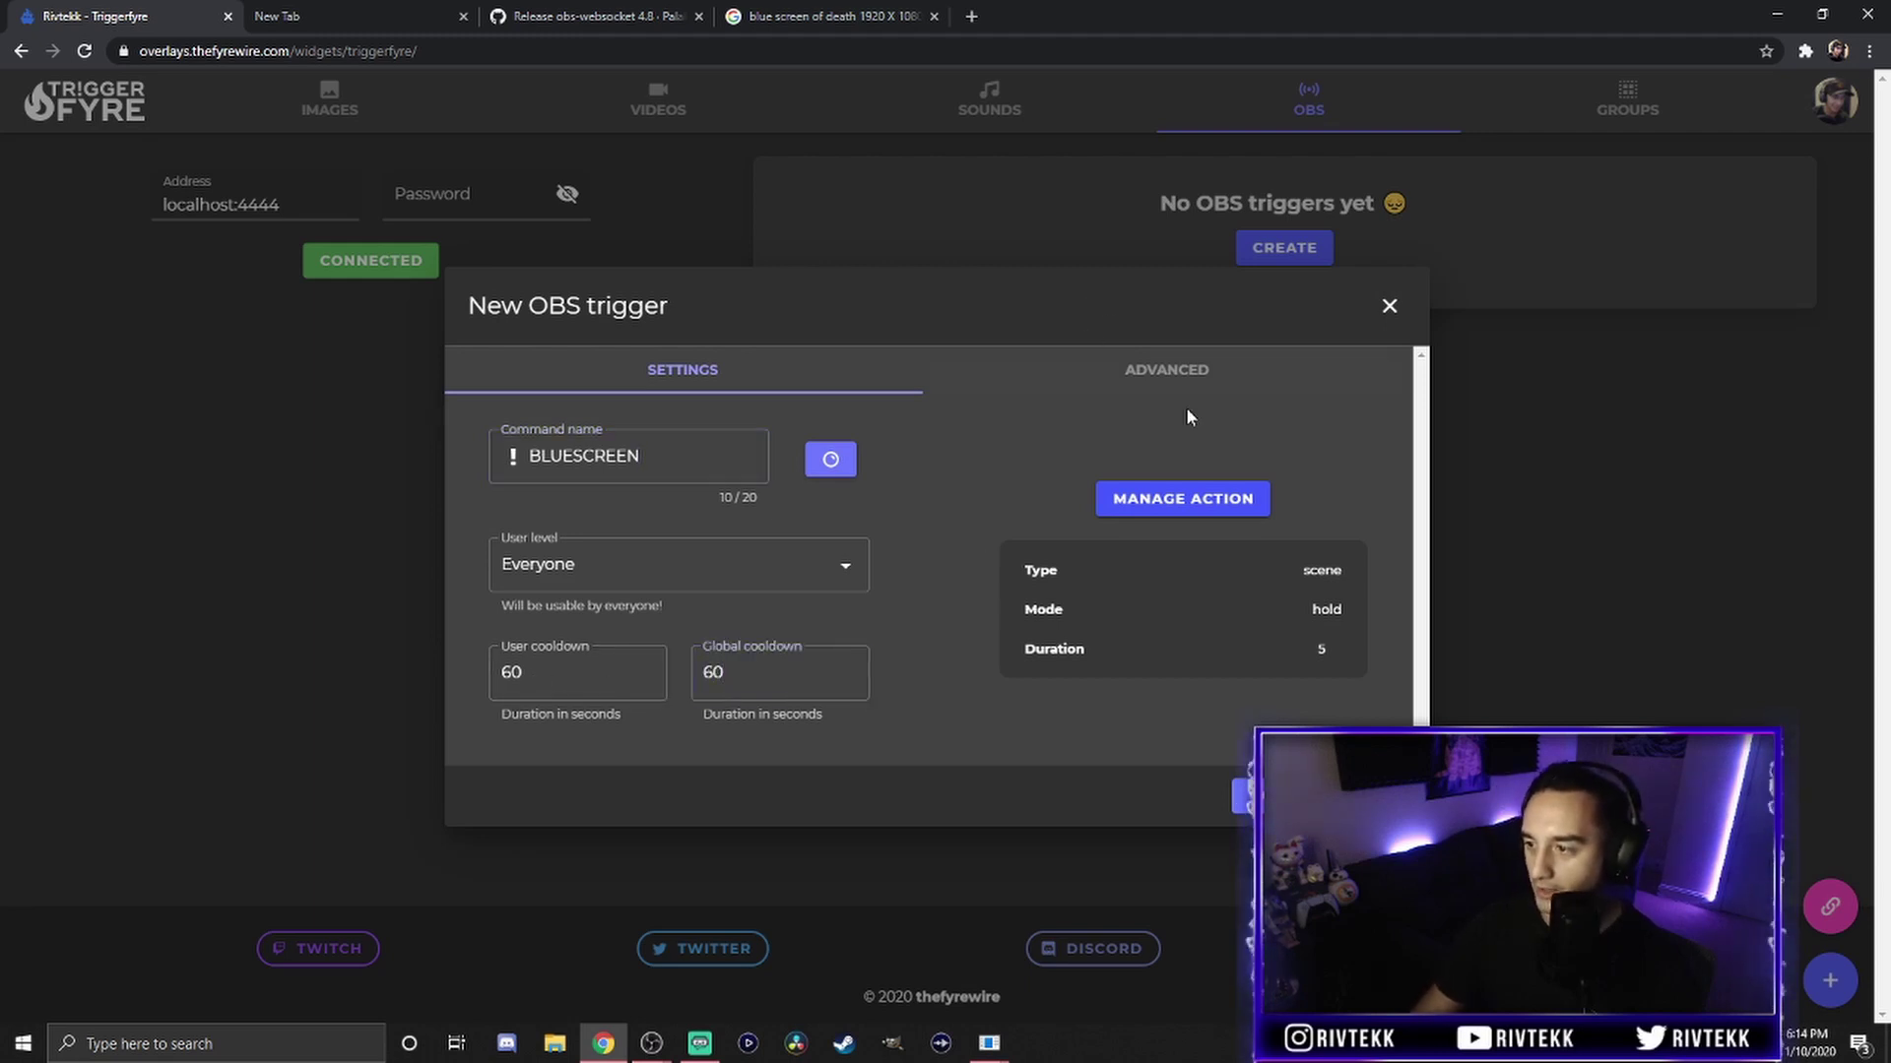
{"action": "left_click", "coordinate": [1190, 499]}
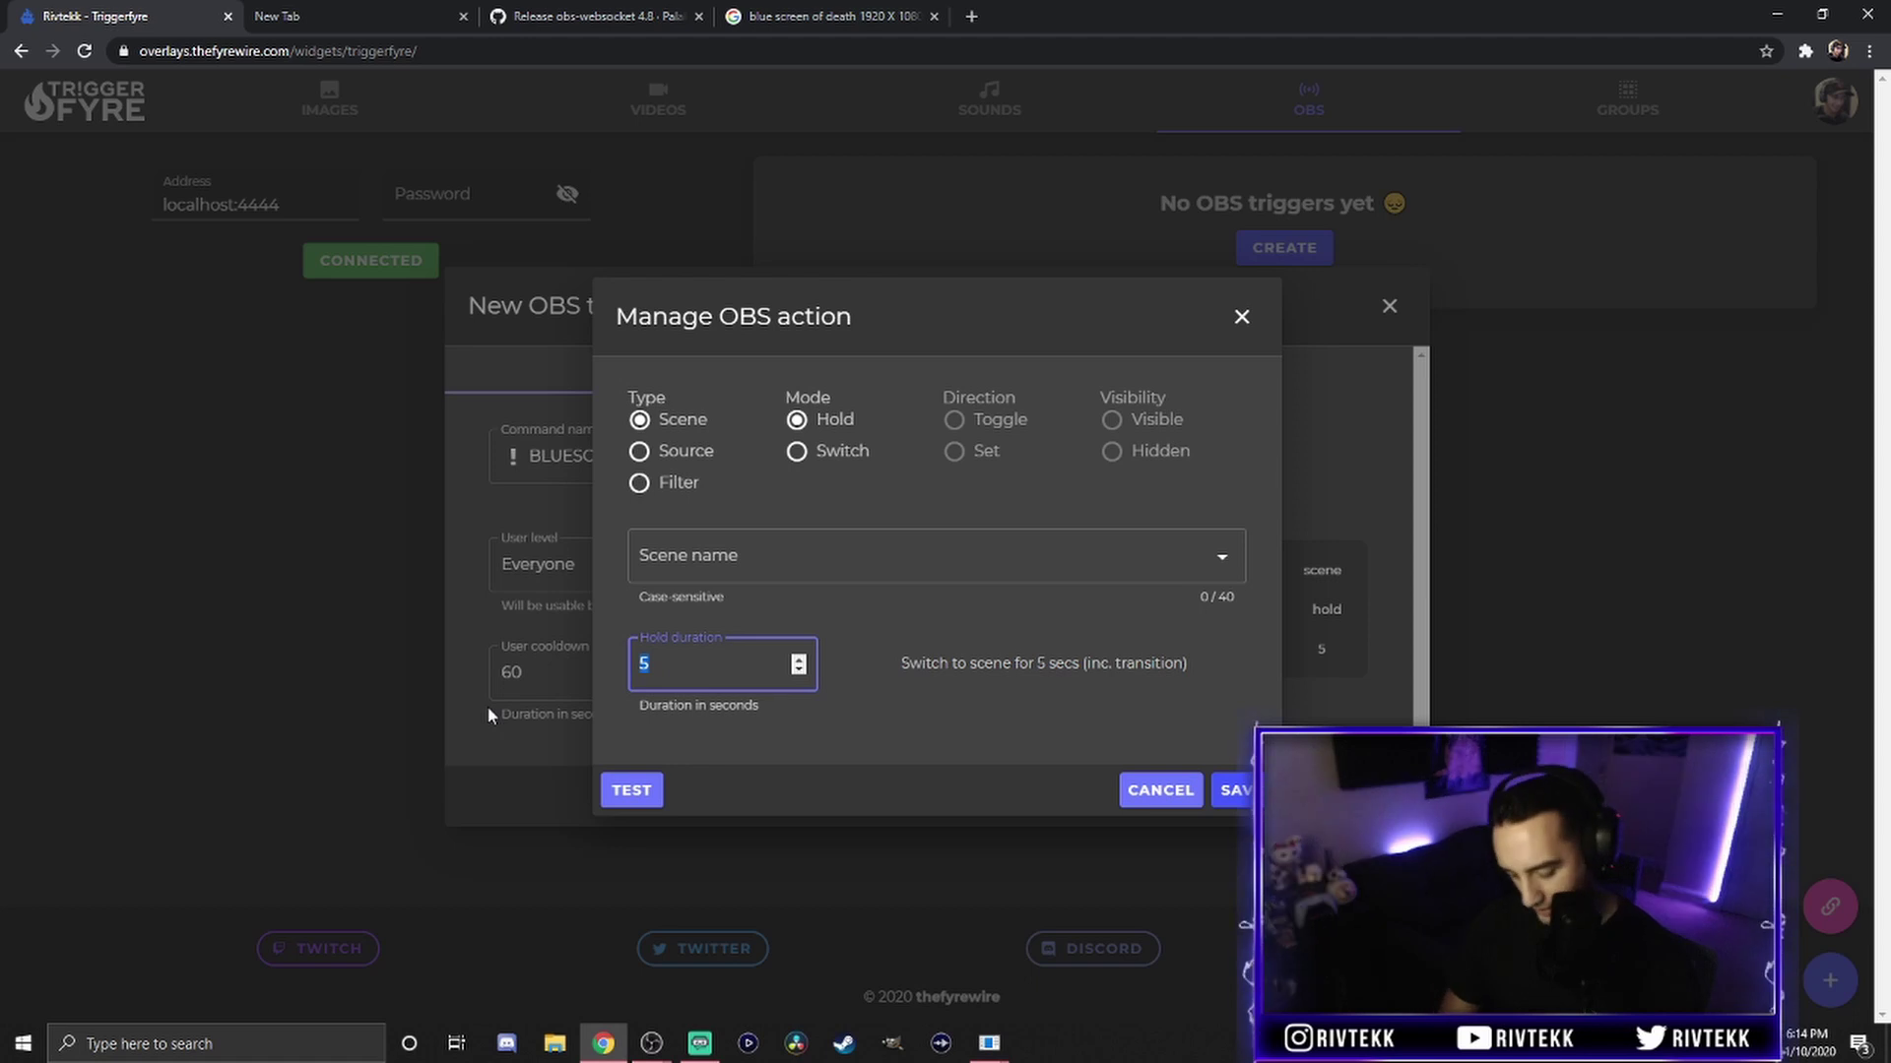
Try an 8-second hold and indefinite switching, then settle back on a timed Hold.
{"action": "key", "text": "BackSpace"}
{"action": "type", "text": "8"}
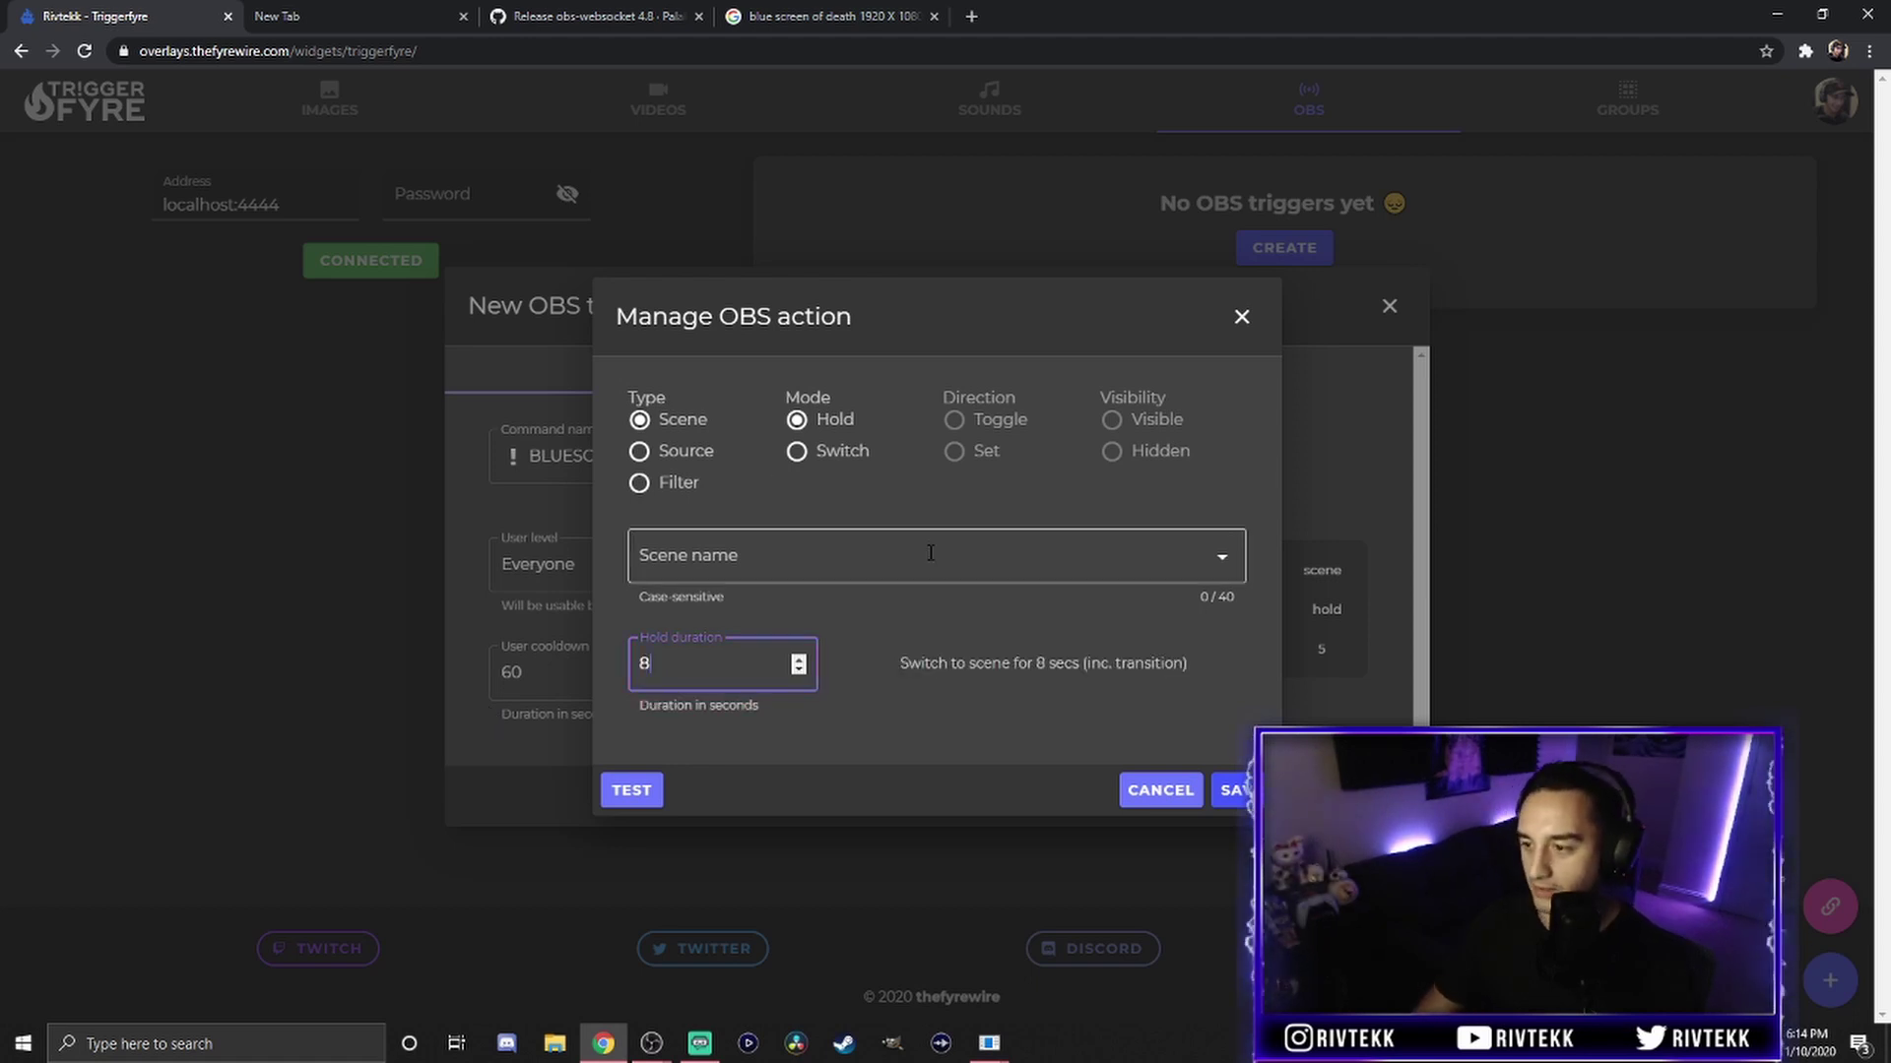
{"action": "left_click", "coordinate": [883, 480]}
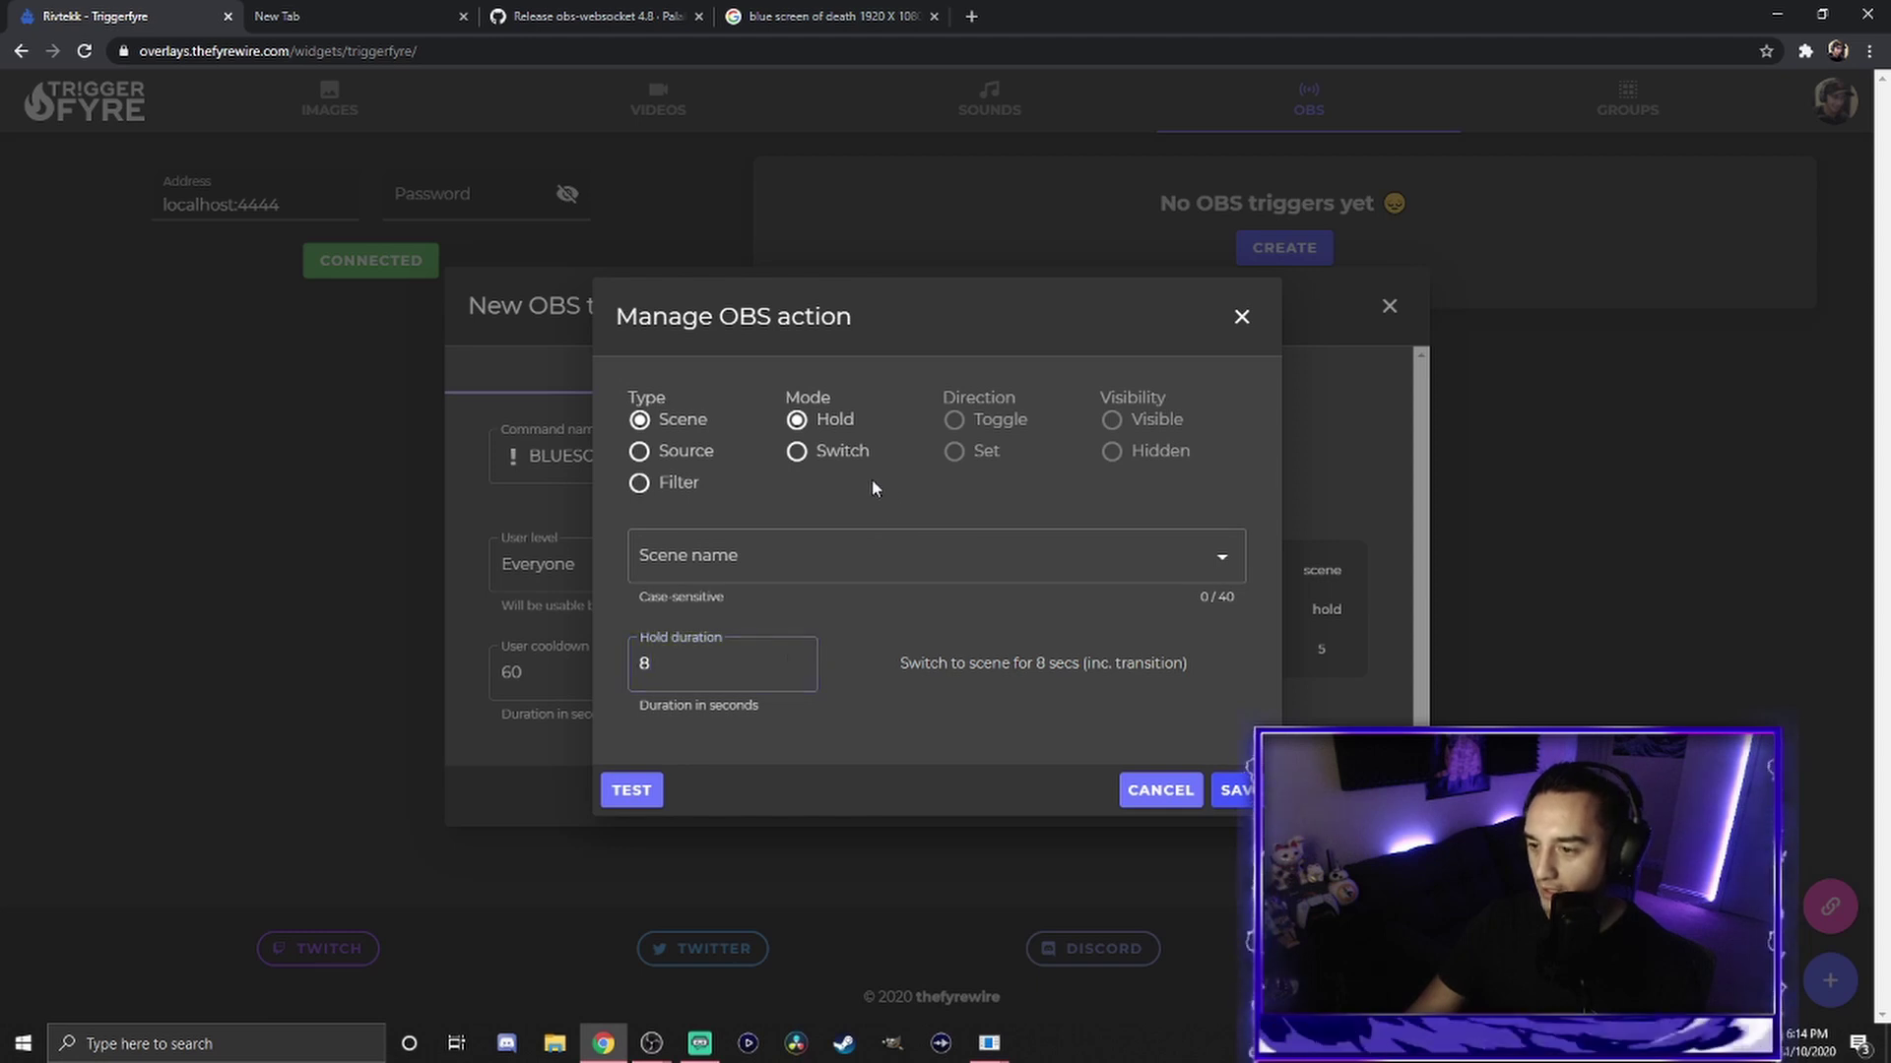
{"action": "left_click", "coordinate": [797, 453]}
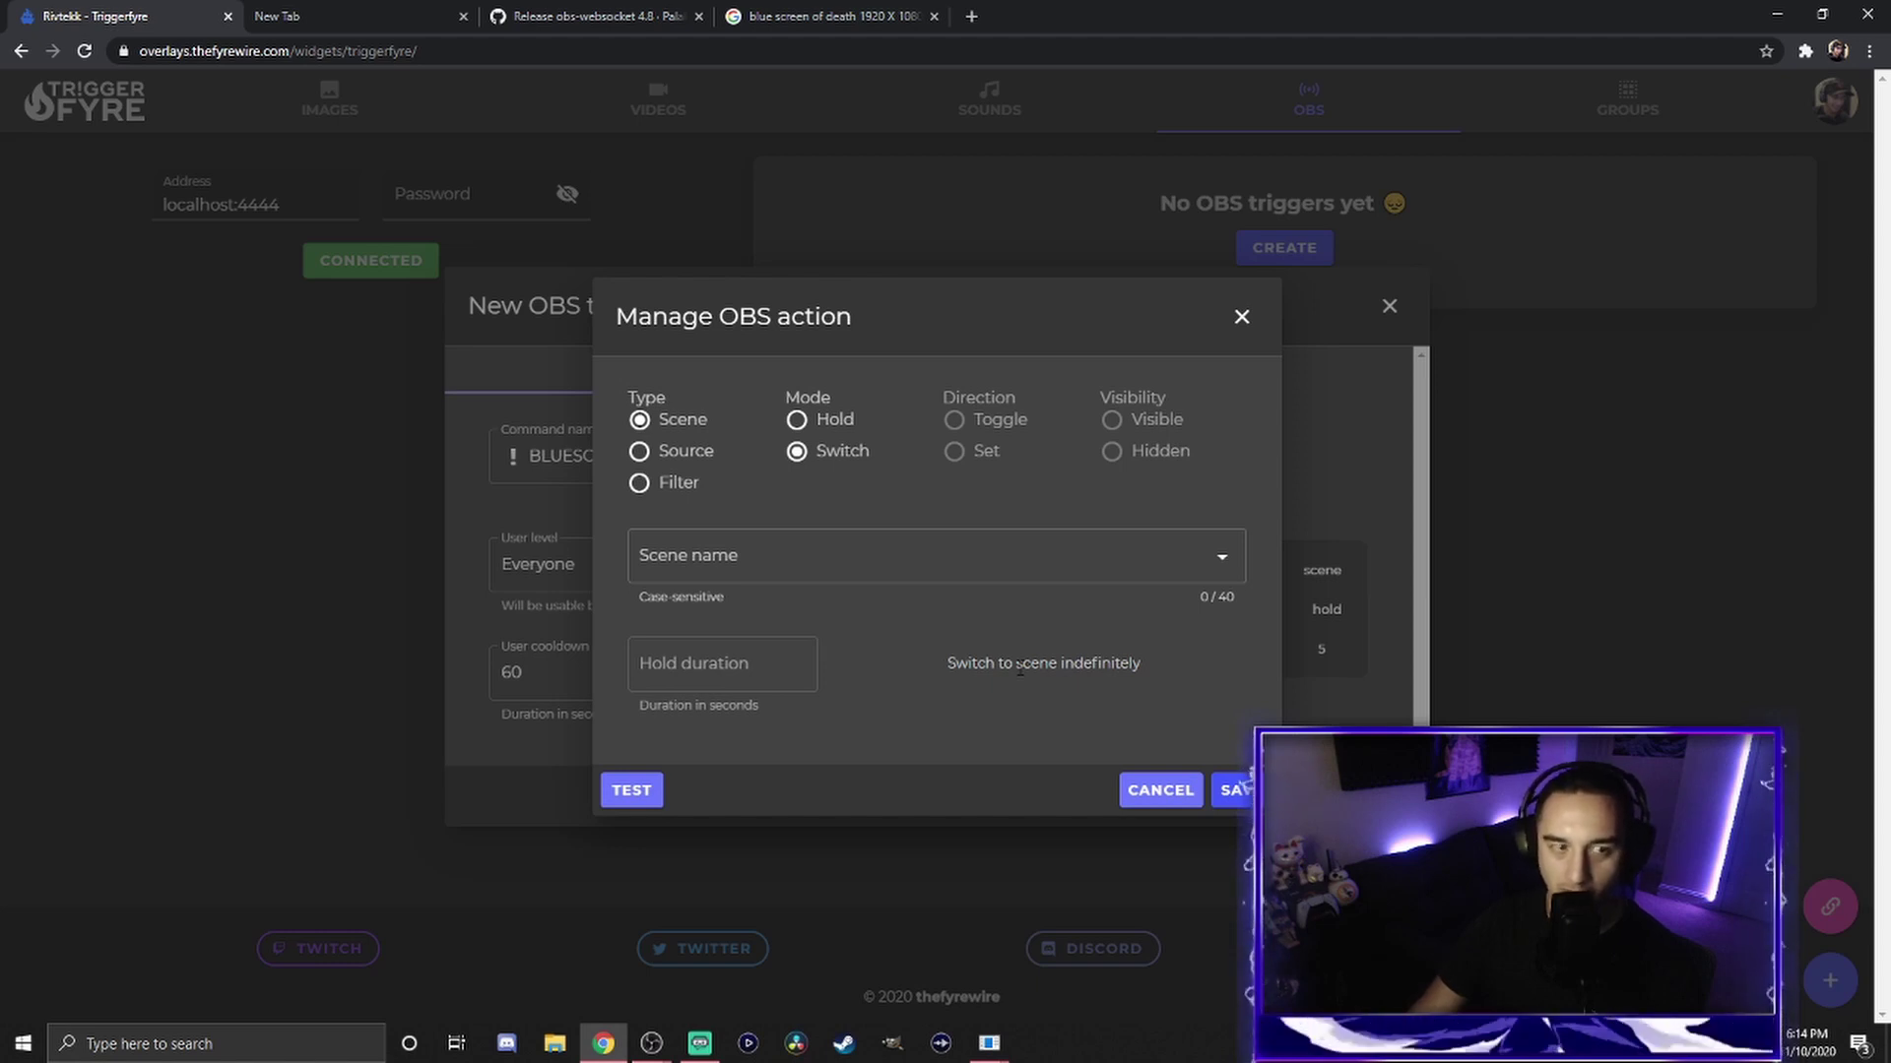
{"action": "left_click", "coordinate": [796, 421]}
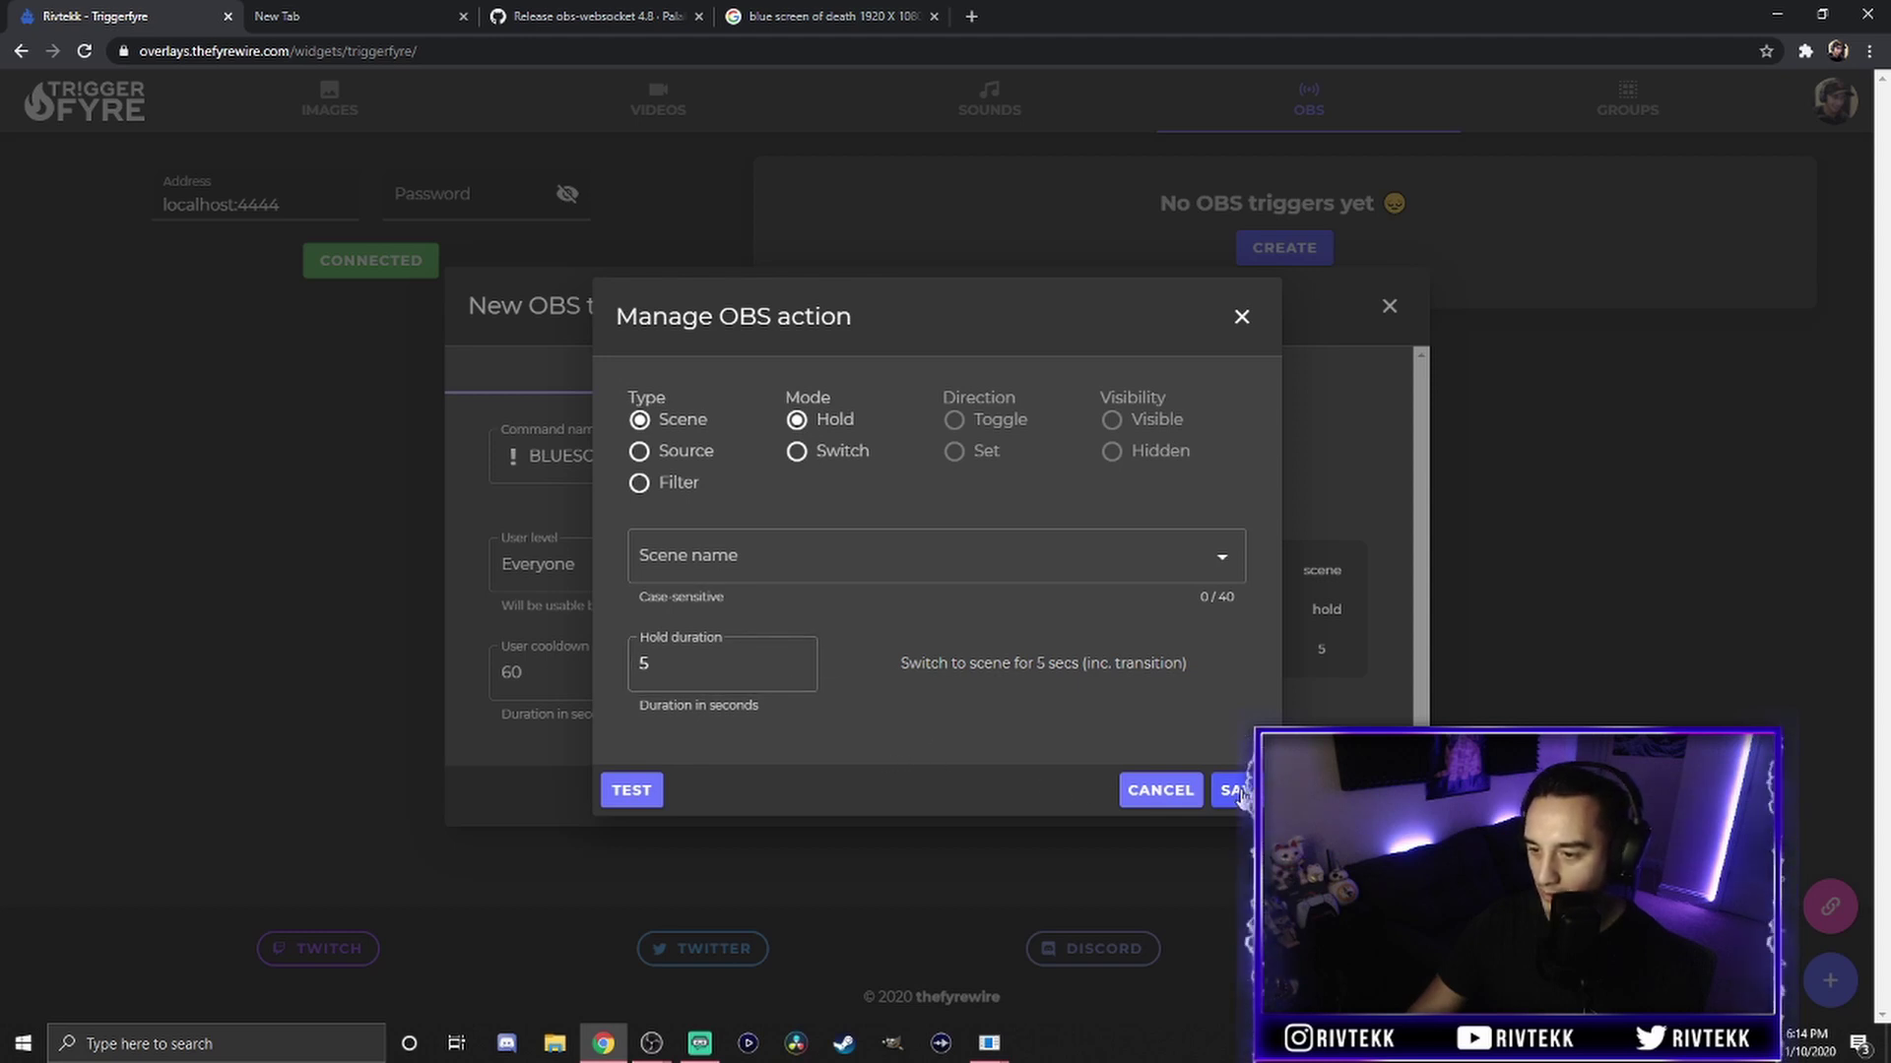
Choose DEATH as the action's scene, save the action, and return to OBS.
{"action": "left_click", "coordinate": [1217, 555]}
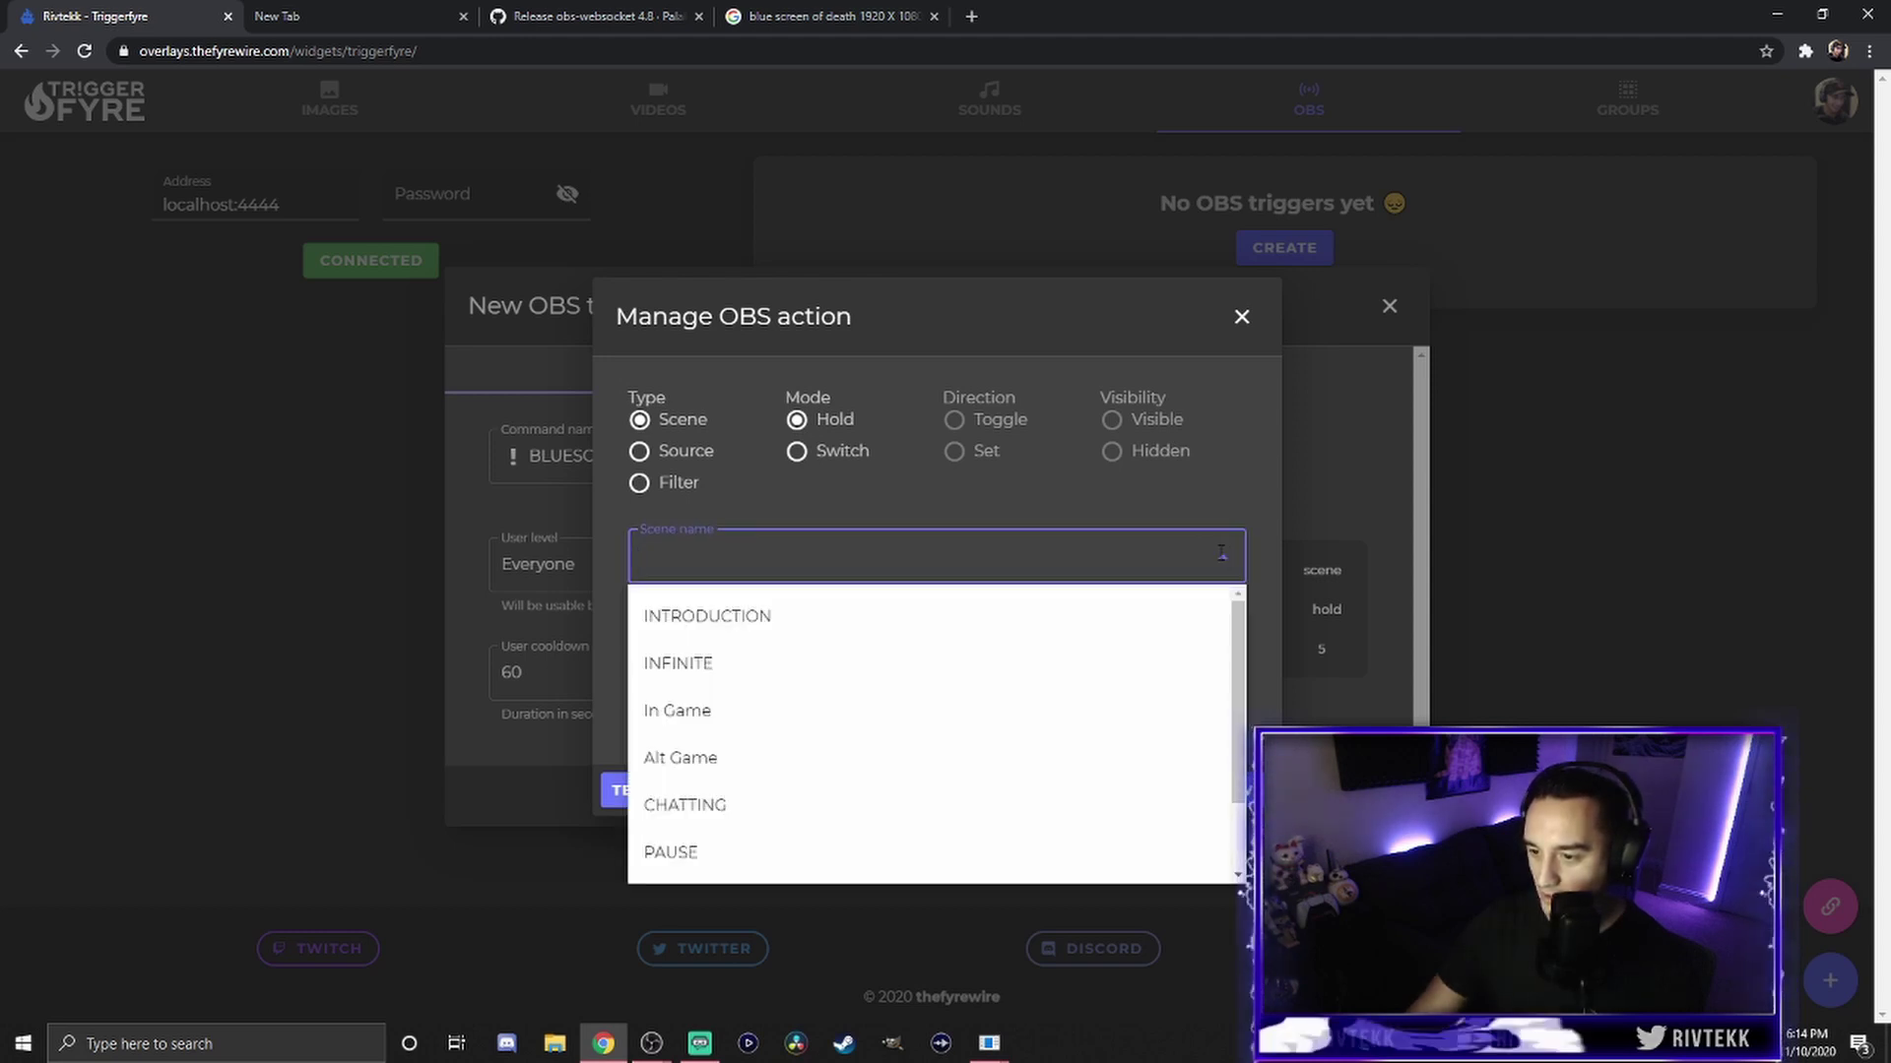
{"action": "scroll", "coordinate": [999, 731], "scroll_direction": "down", "scroll_amount": 1}
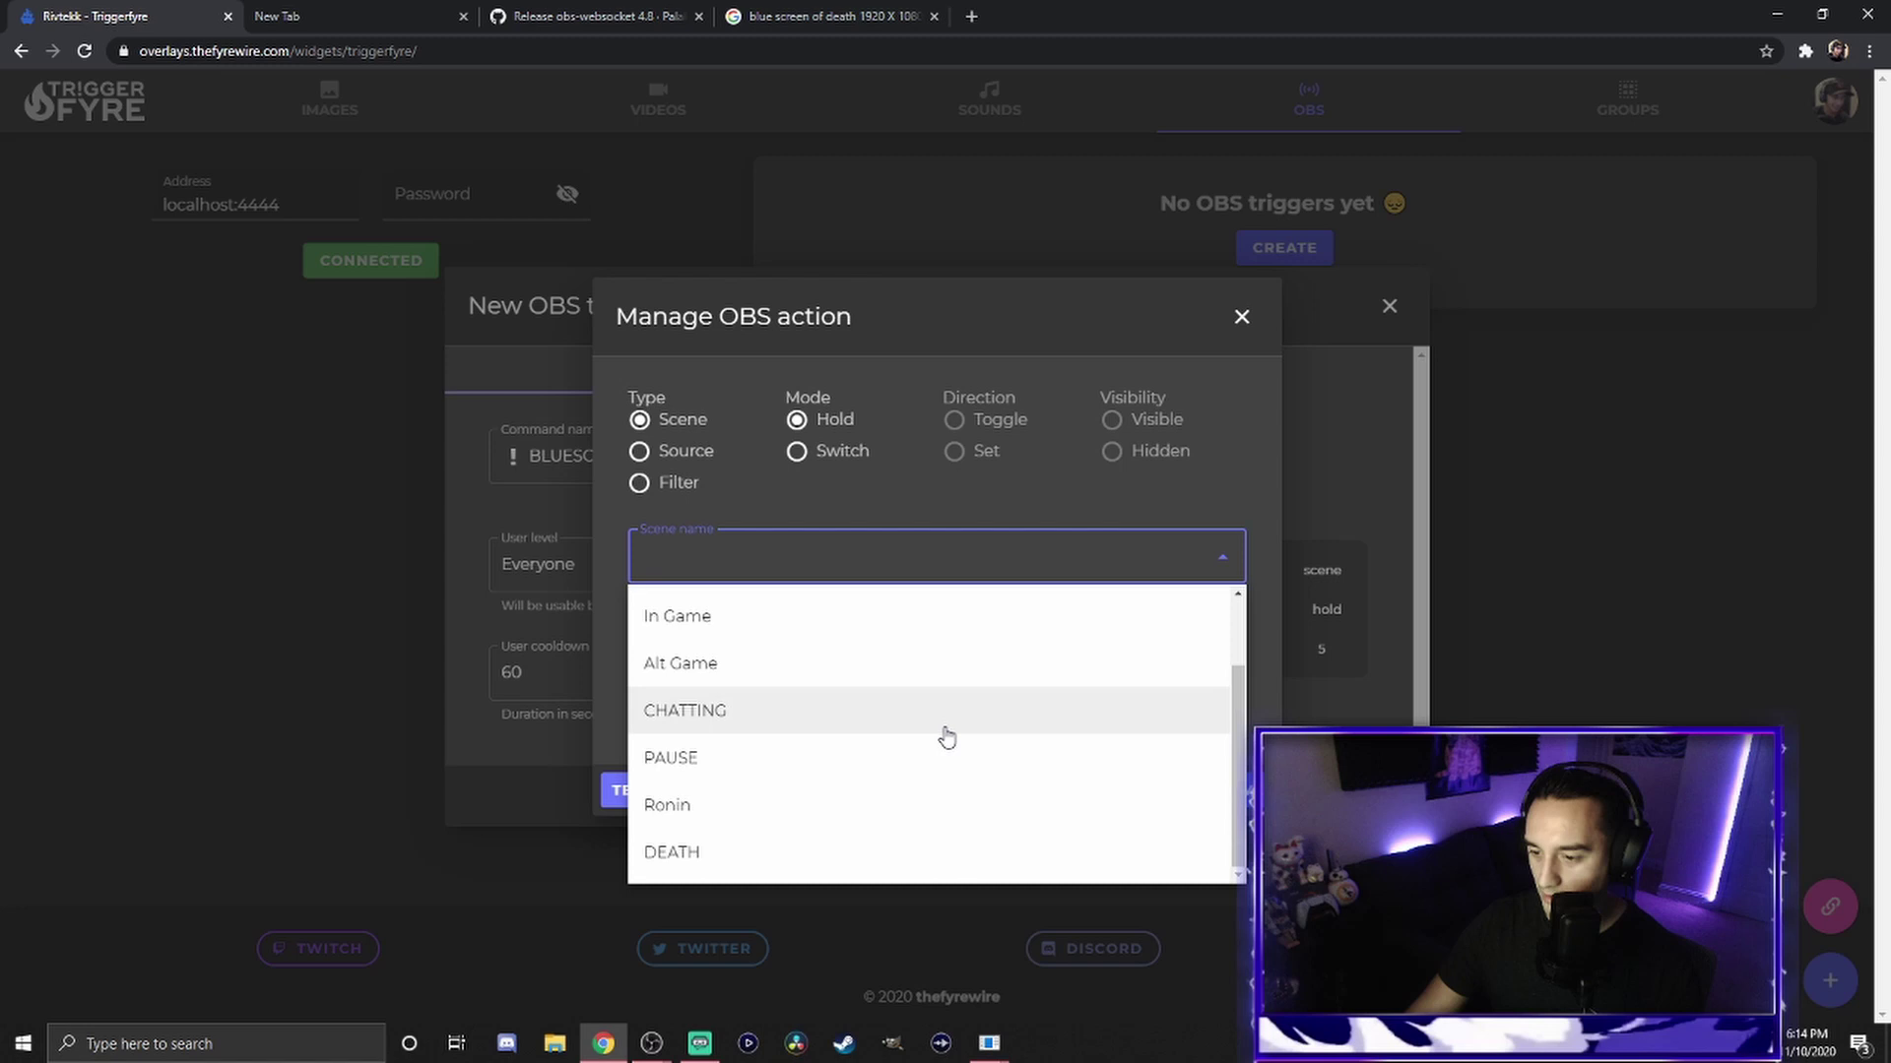
{"action": "left_click", "coordinate": [686, 855]}
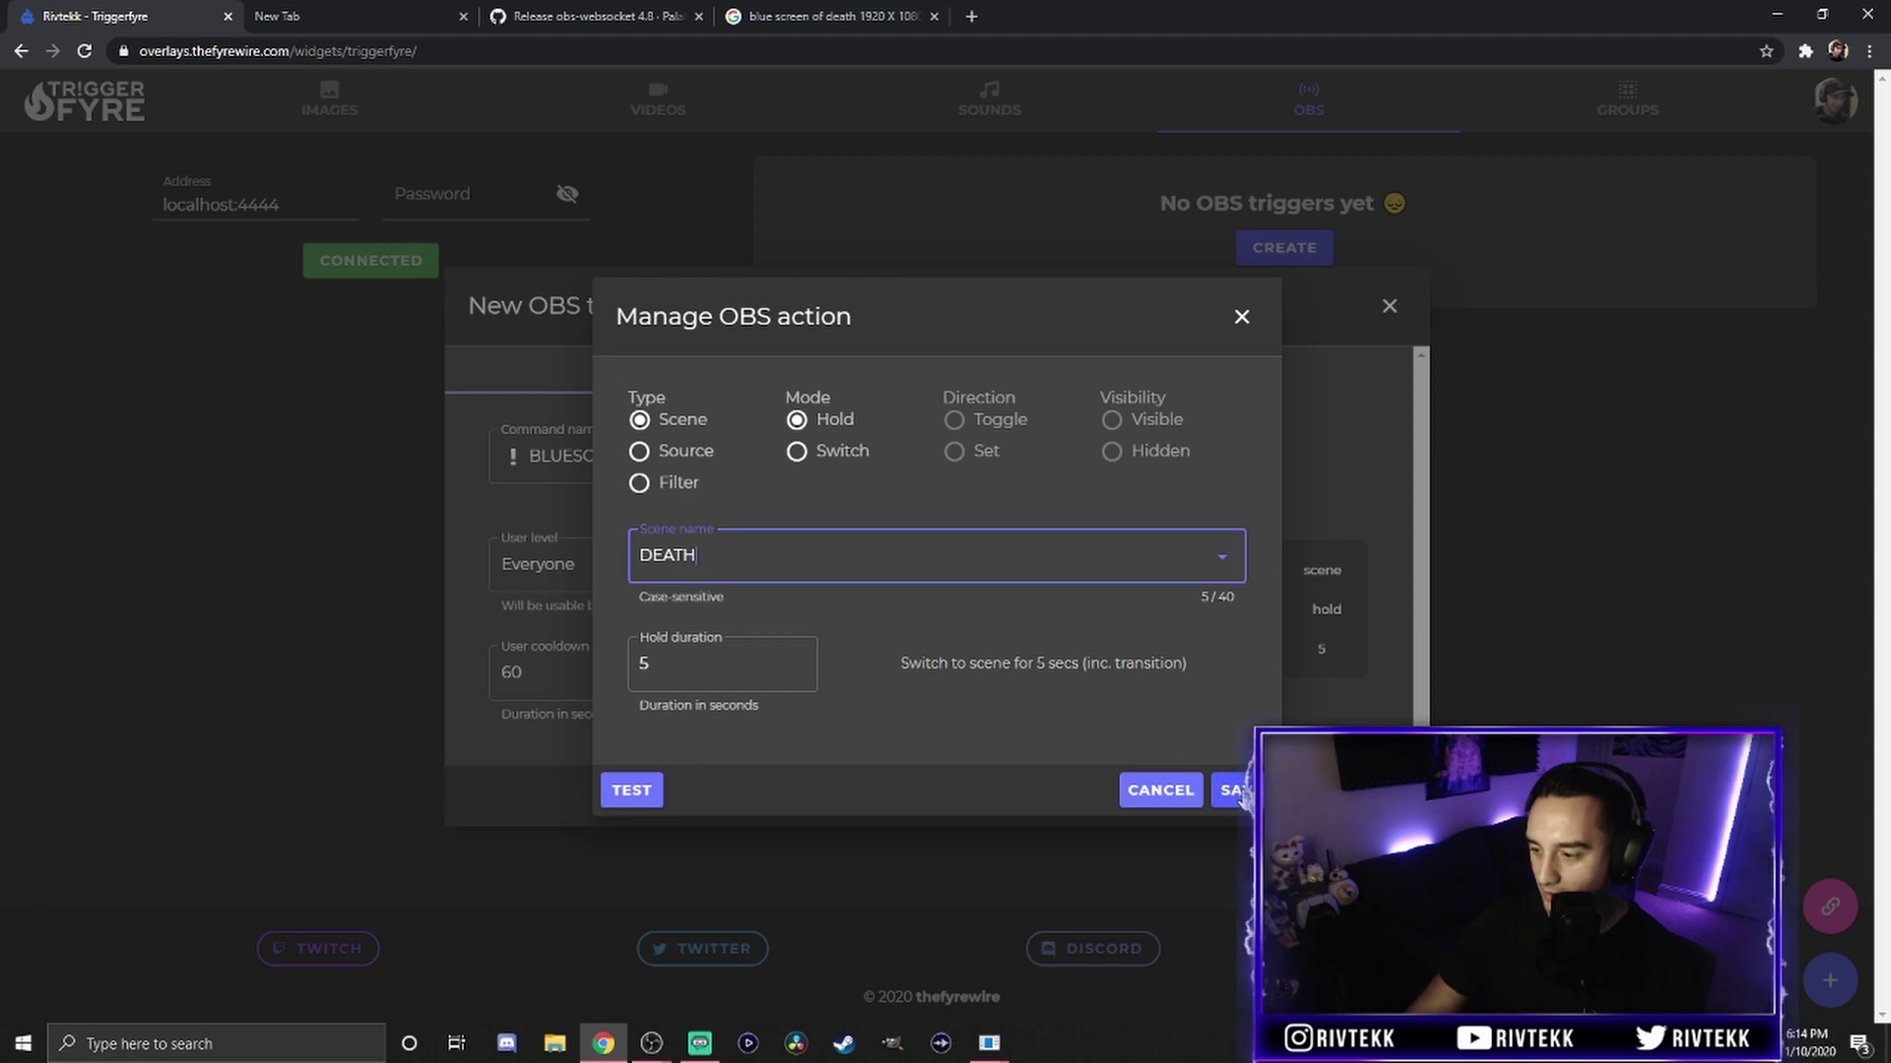
{"action": "left_click", "coordinate": [1236, 790]}
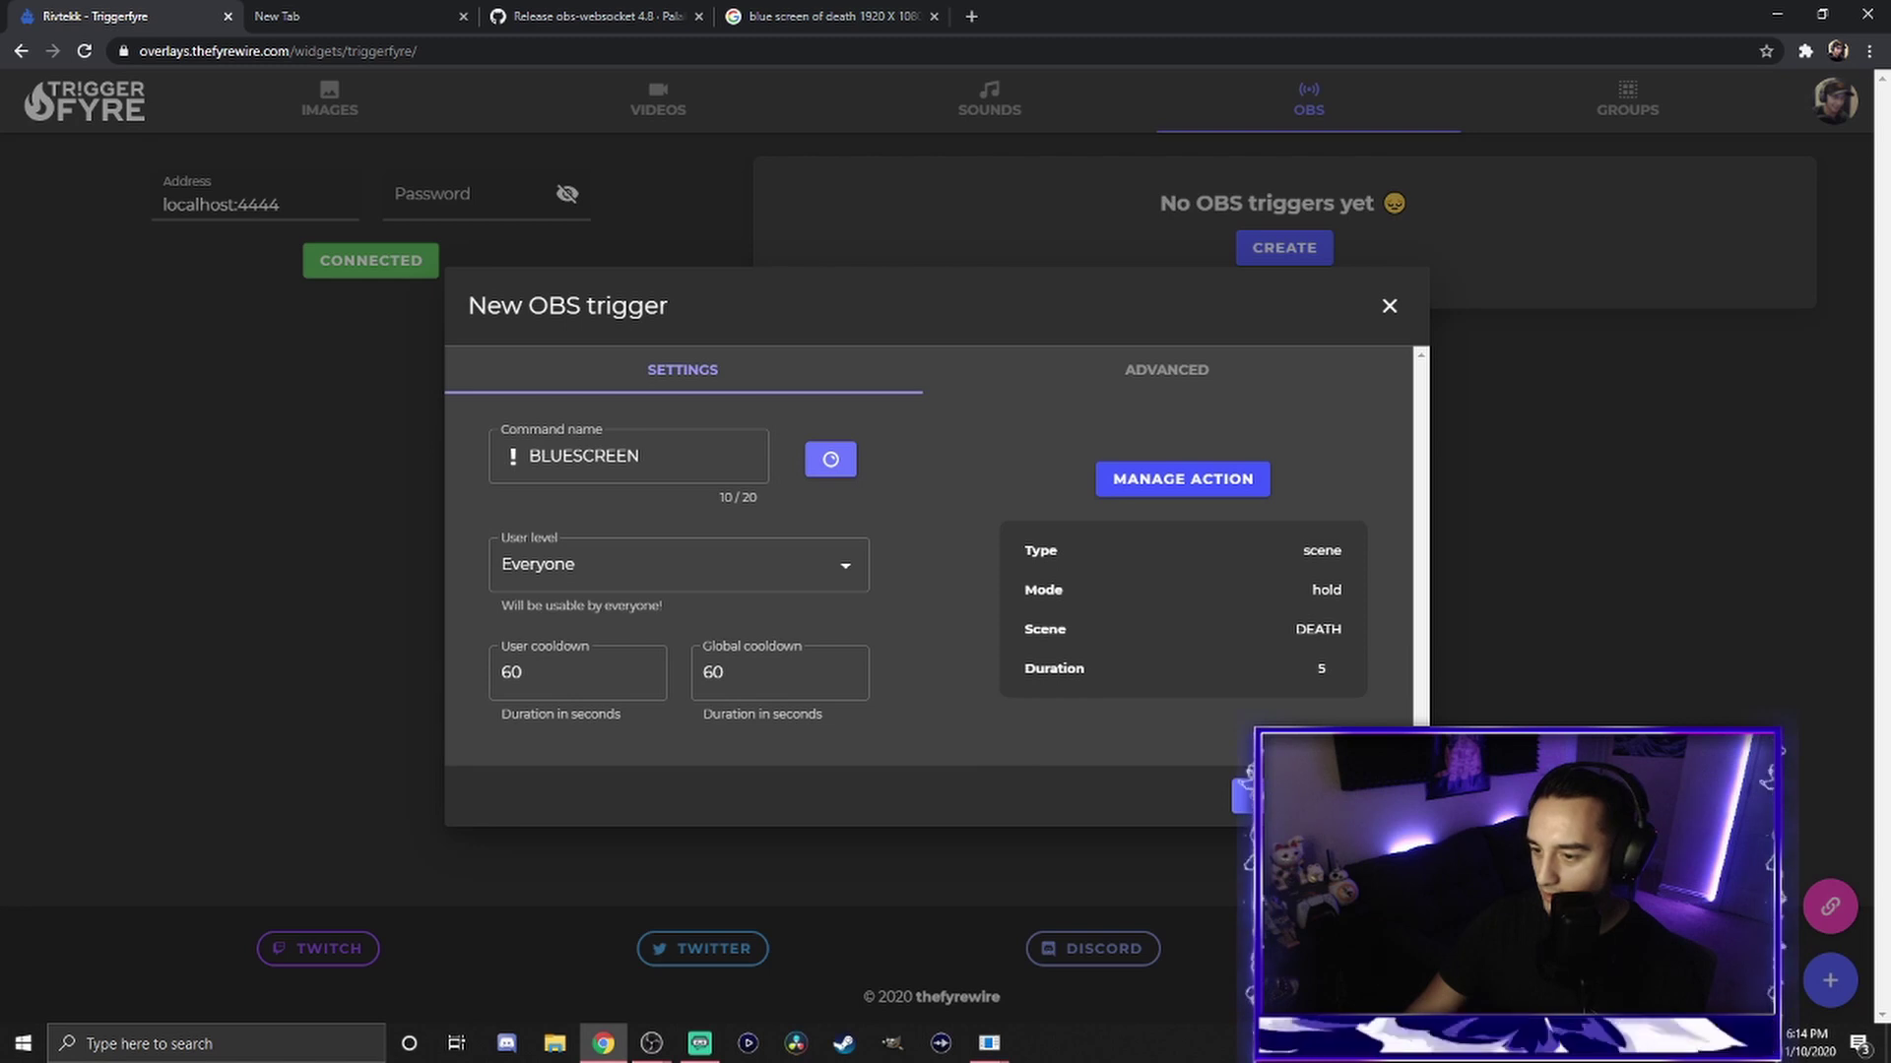
{"action": "key", "text": "alt+Tab"}
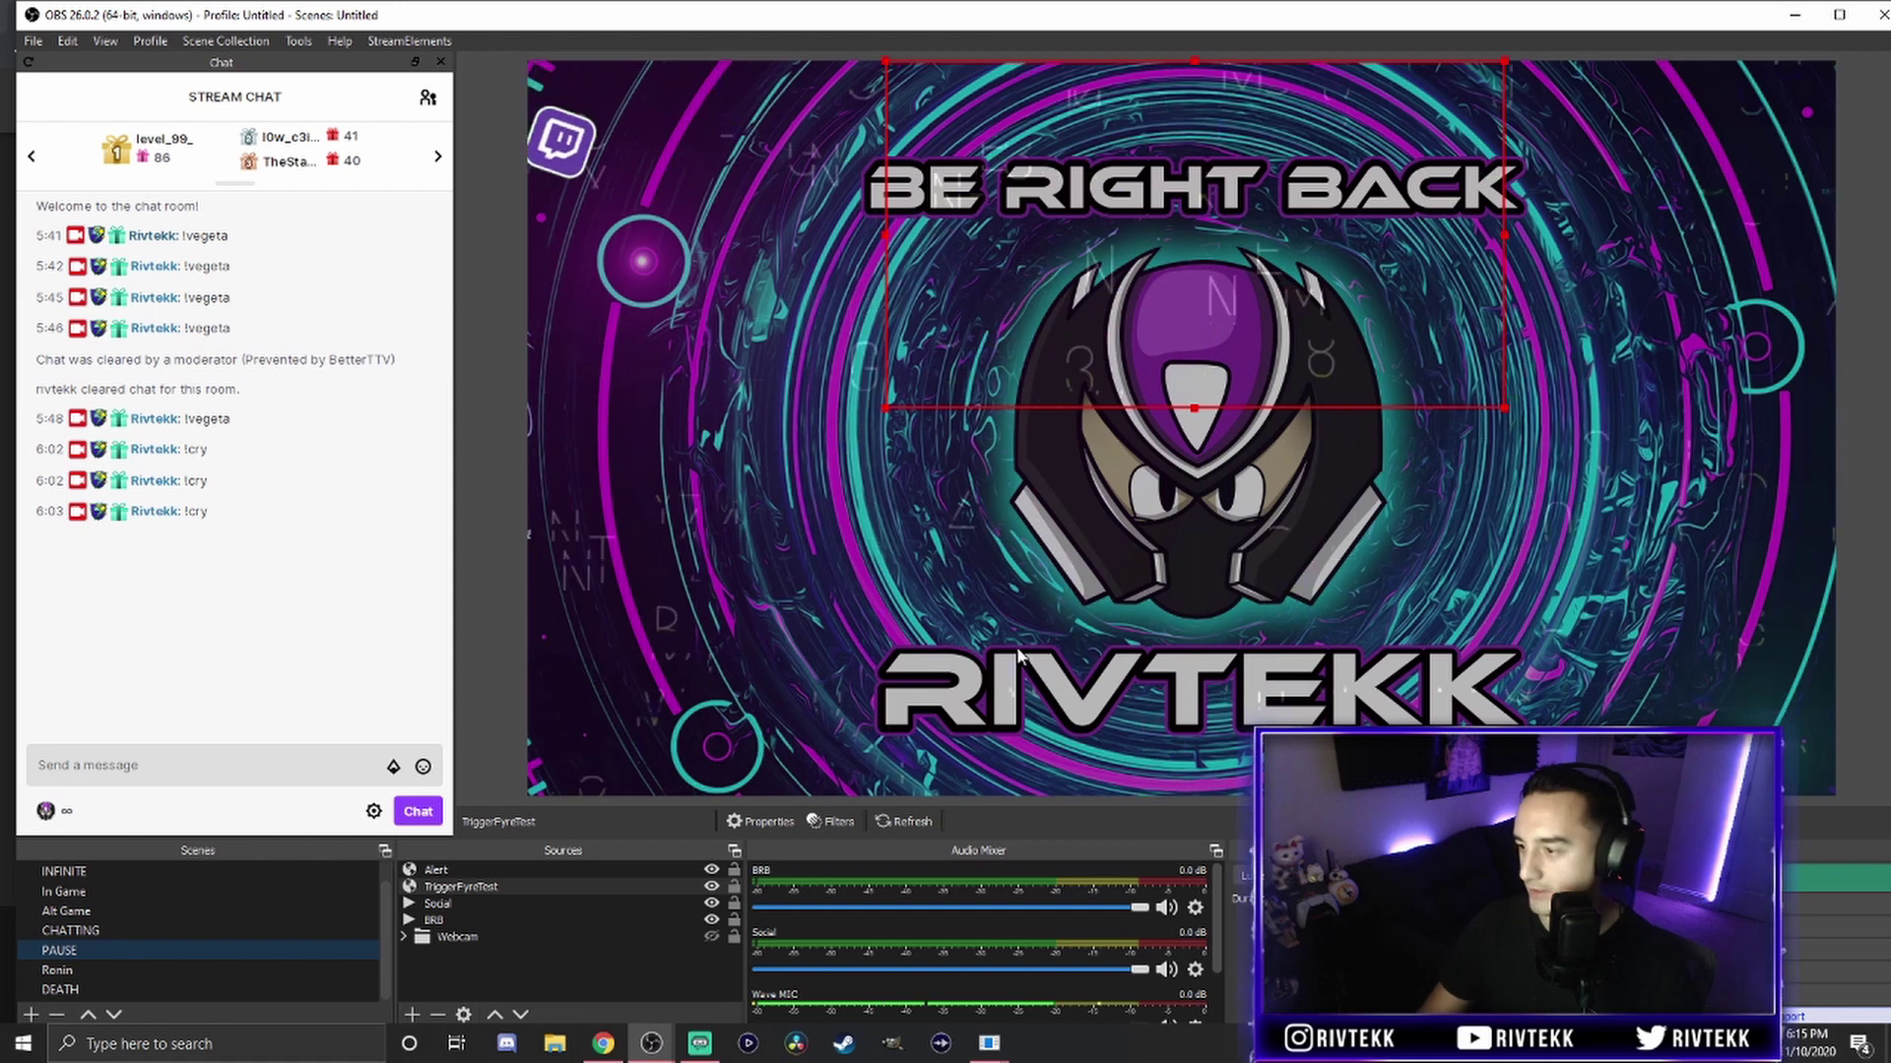
Post !BLUESCREEN in the OBS stream chat to test the DEATH scene trigger.
{"action": "left_click", "coordinate": [172, 772]}
{"action": "type", "text": "!"}
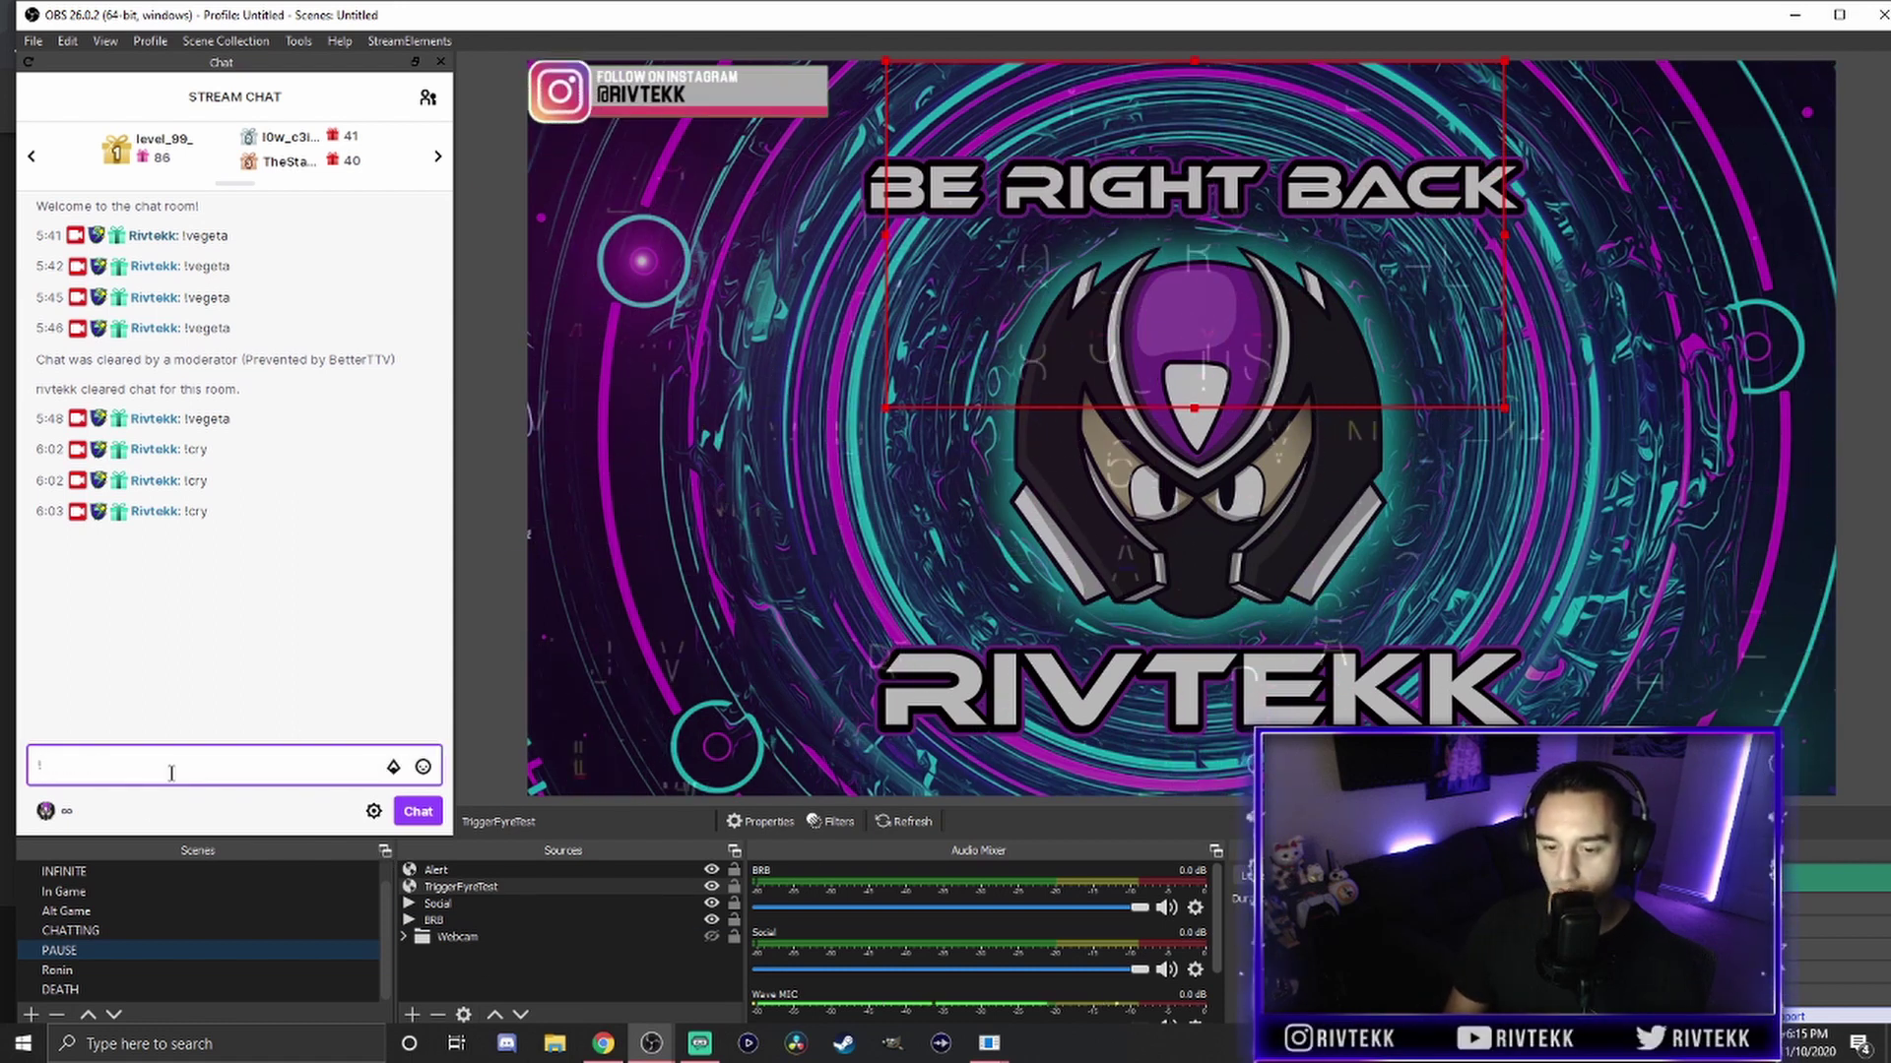
{"action": "type", "text": "BLUESCREEN"}
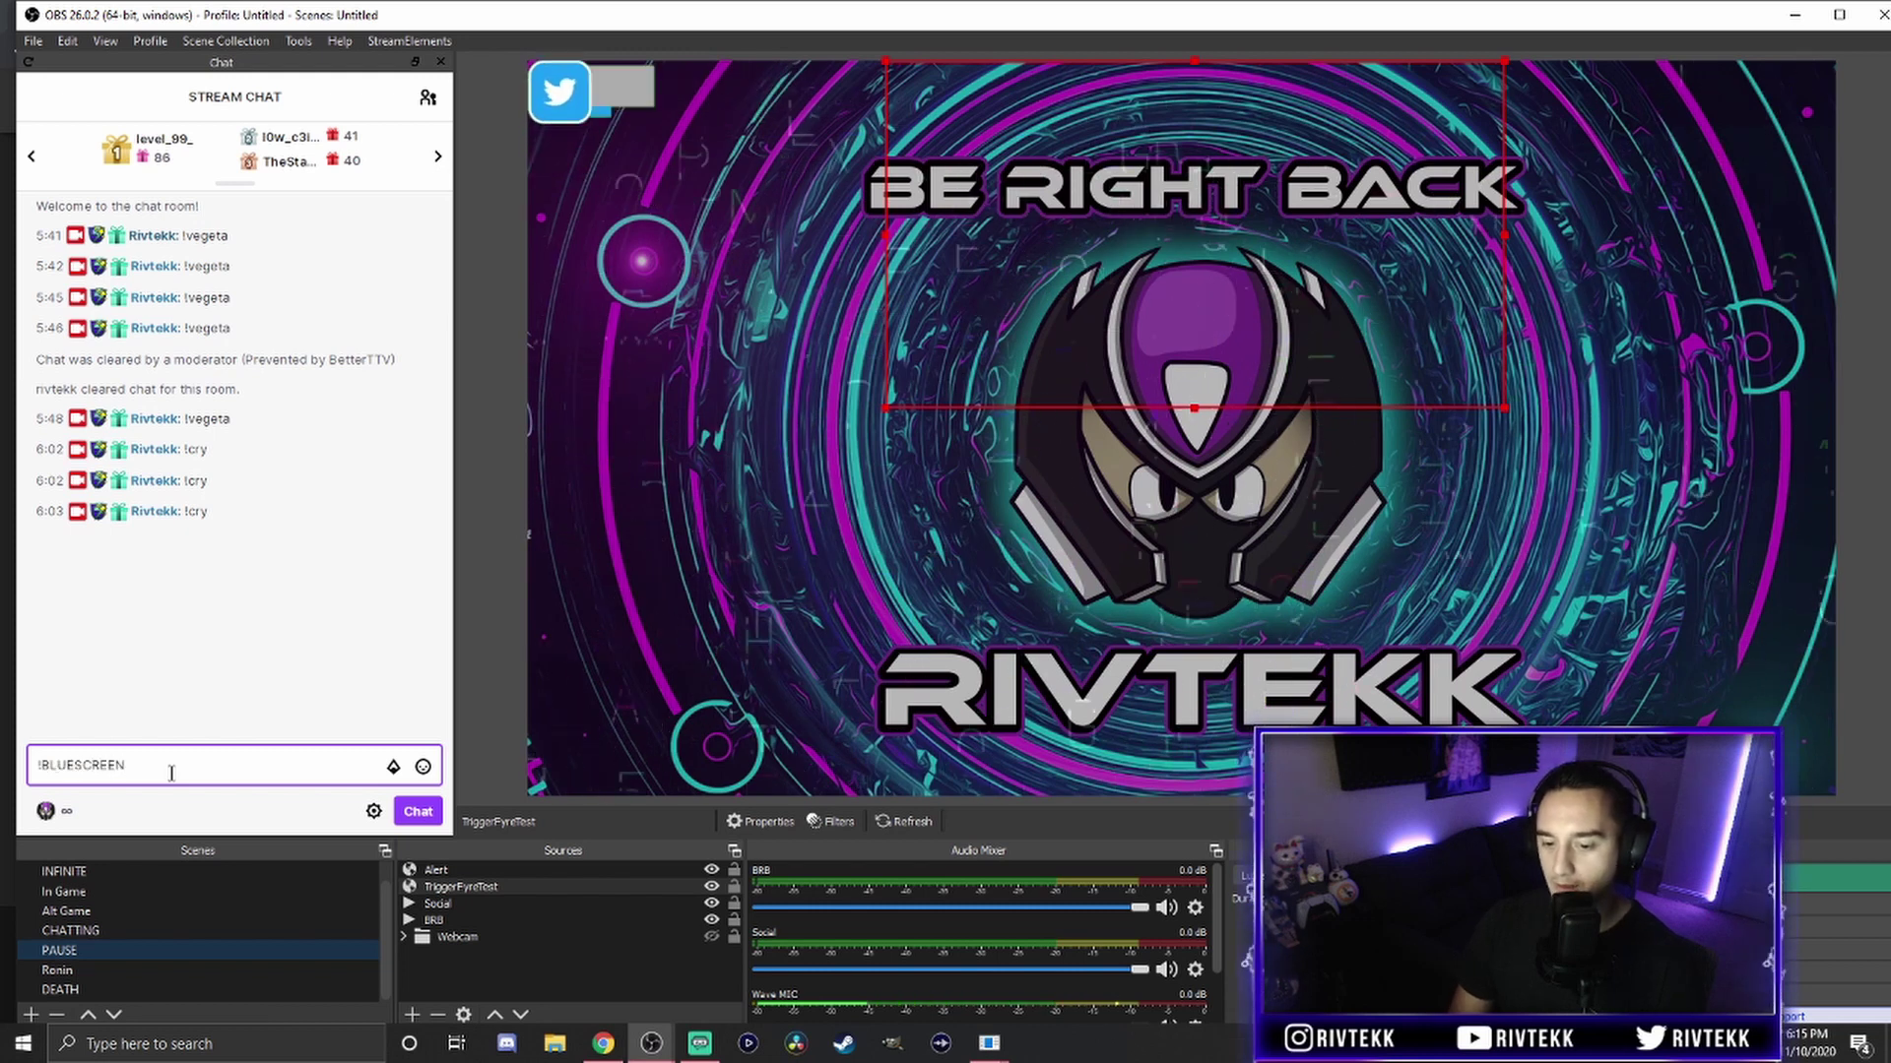
{"action": "key", "text": "Return"}
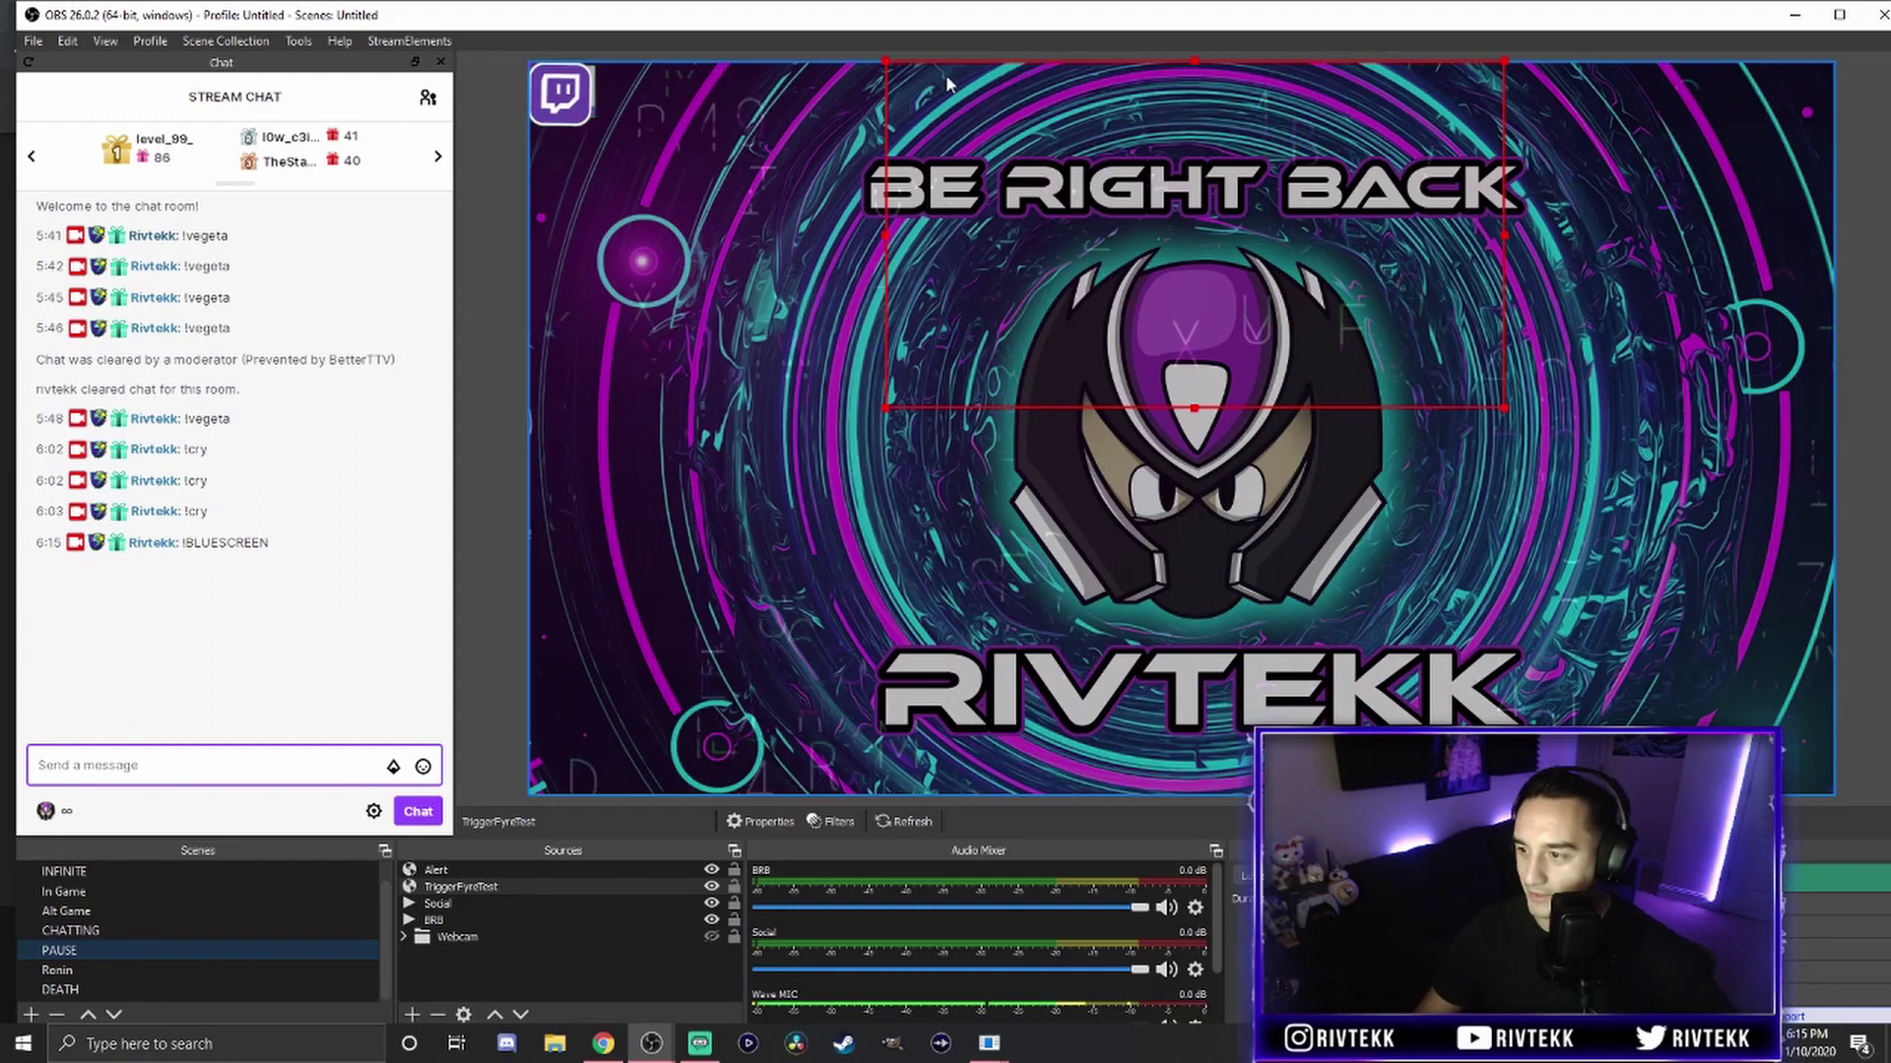
Give the DEATH scene a Cut transition override and switch back to PAUSE.
{"action": "right_click", "coordinate": [127, 990]}
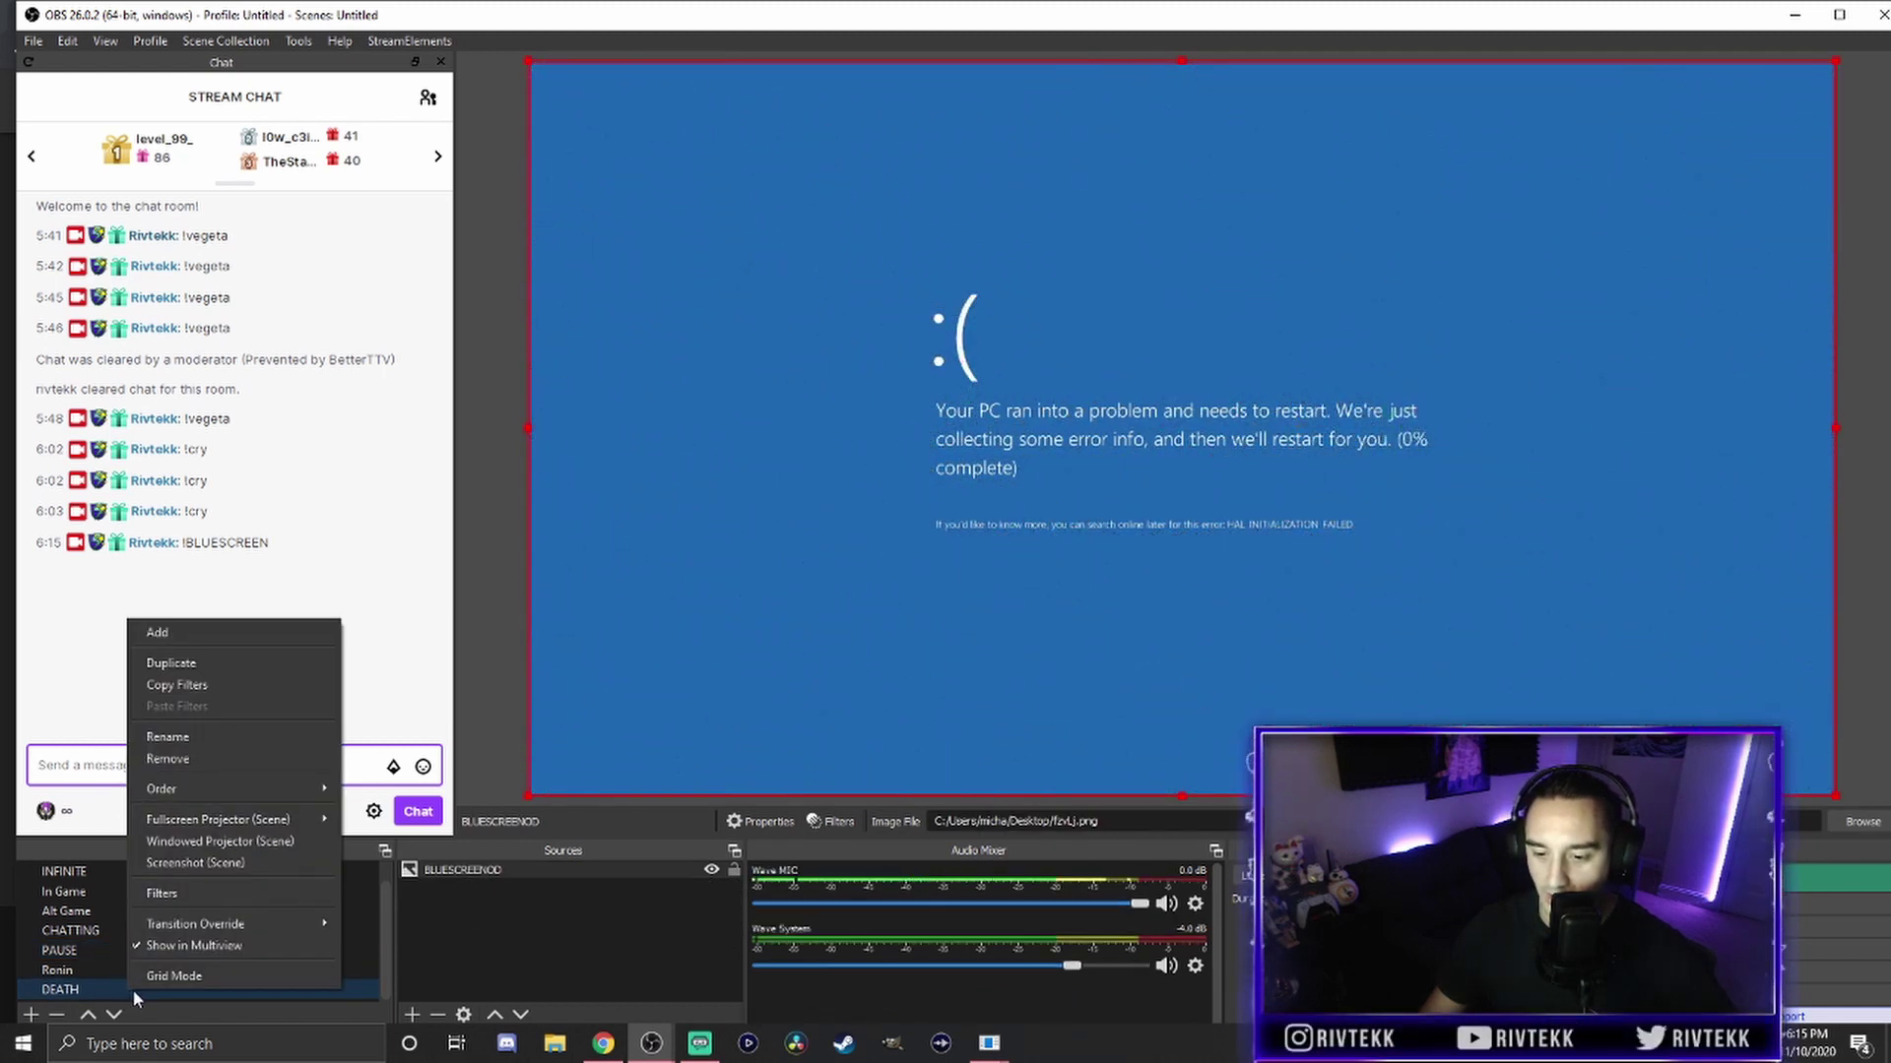
{"action": "mouse_move", "coordinate": [221, 926]}
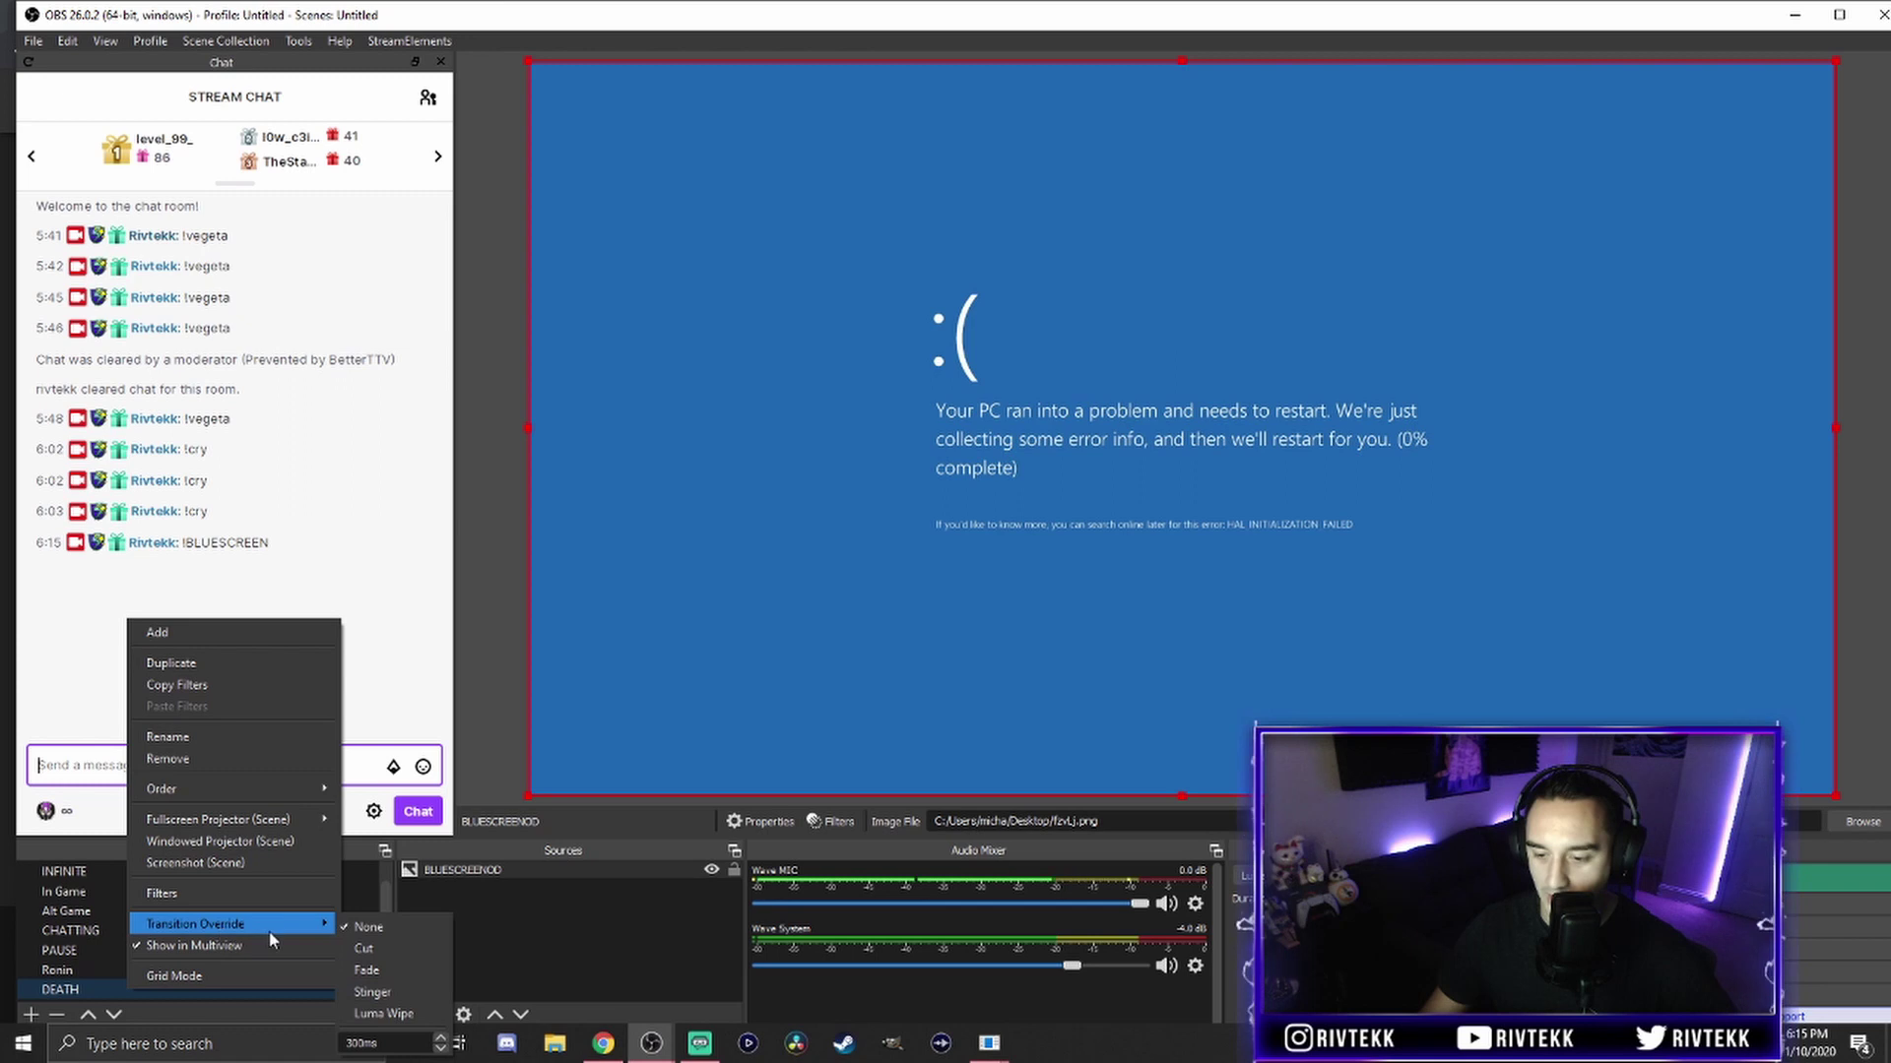
{"action": "left_click", "coordinate": [390, 949]}
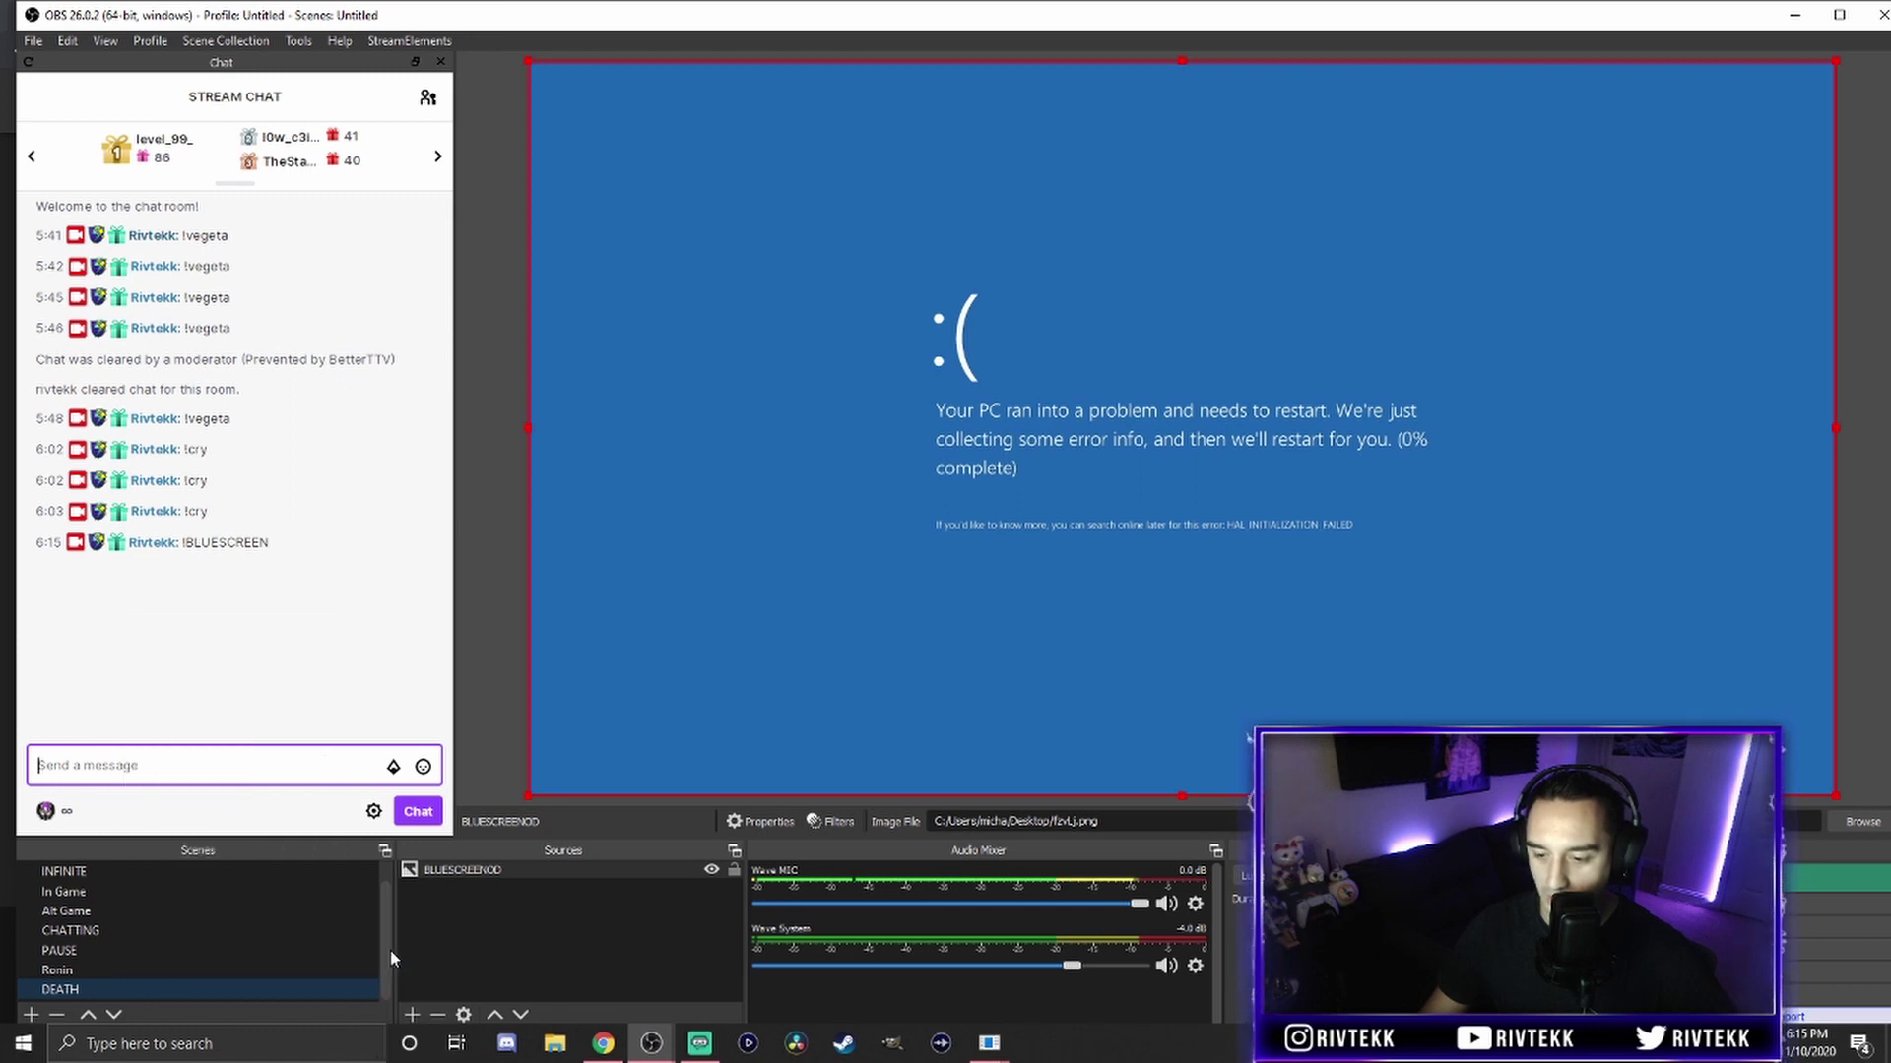
{"action": "right_click", "coordinate": [236, 988]}
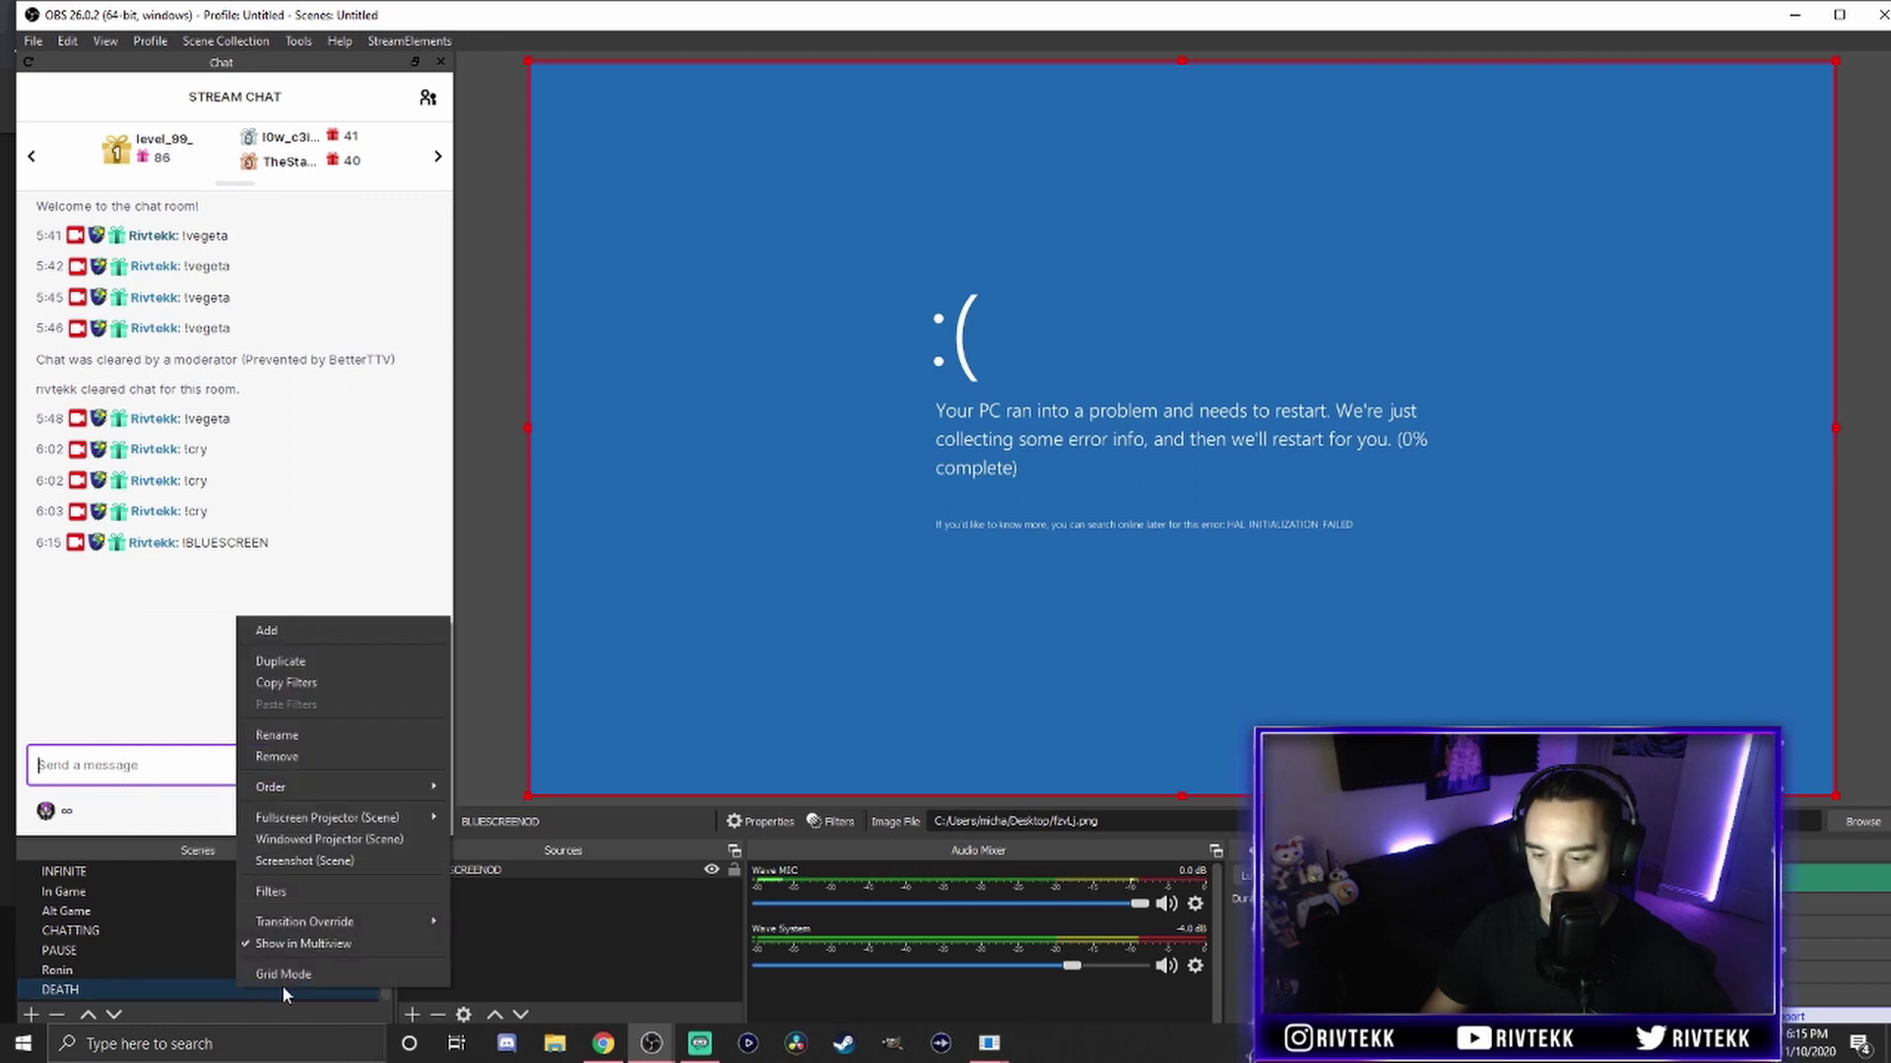
{"action": "left_click", "coordinate": [99, 952]}
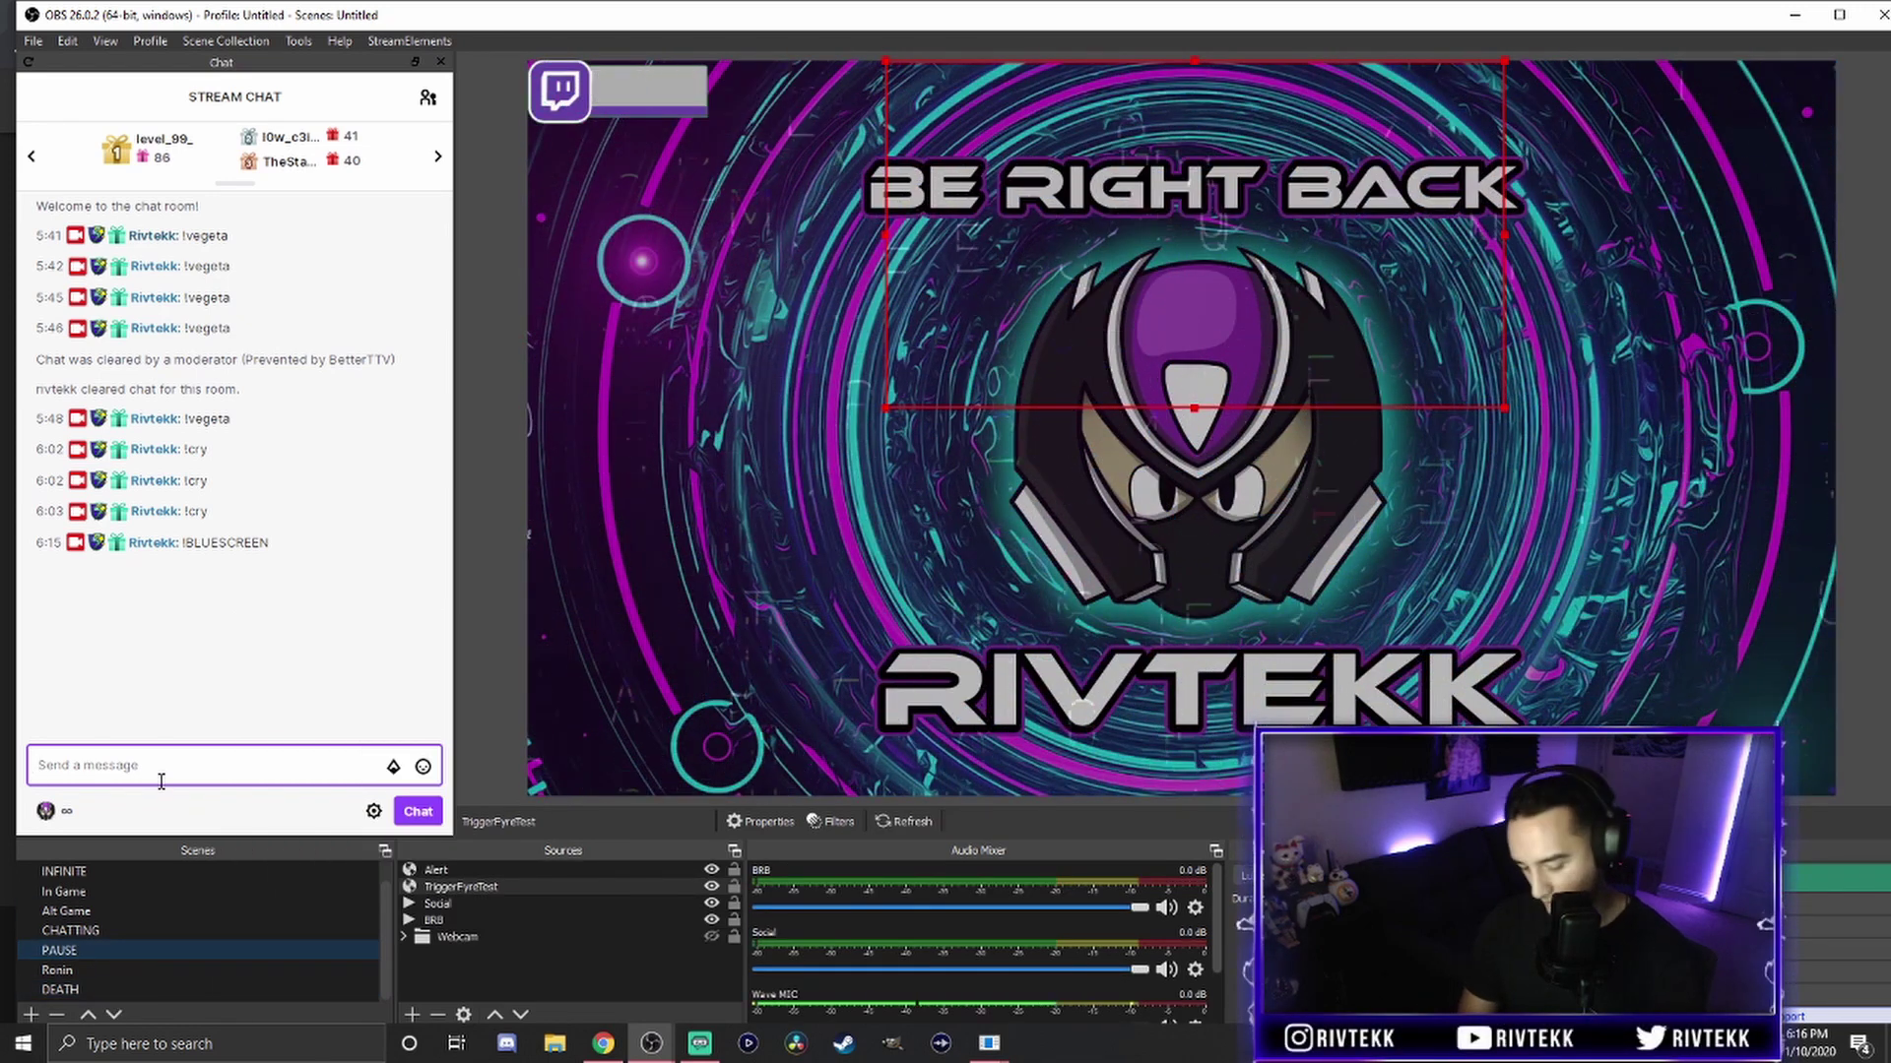
Send !BLUESCREEN in chat again to retest the cut to the DEATH scene.
{"action": "type", "text": "!BLUESCREEN"}
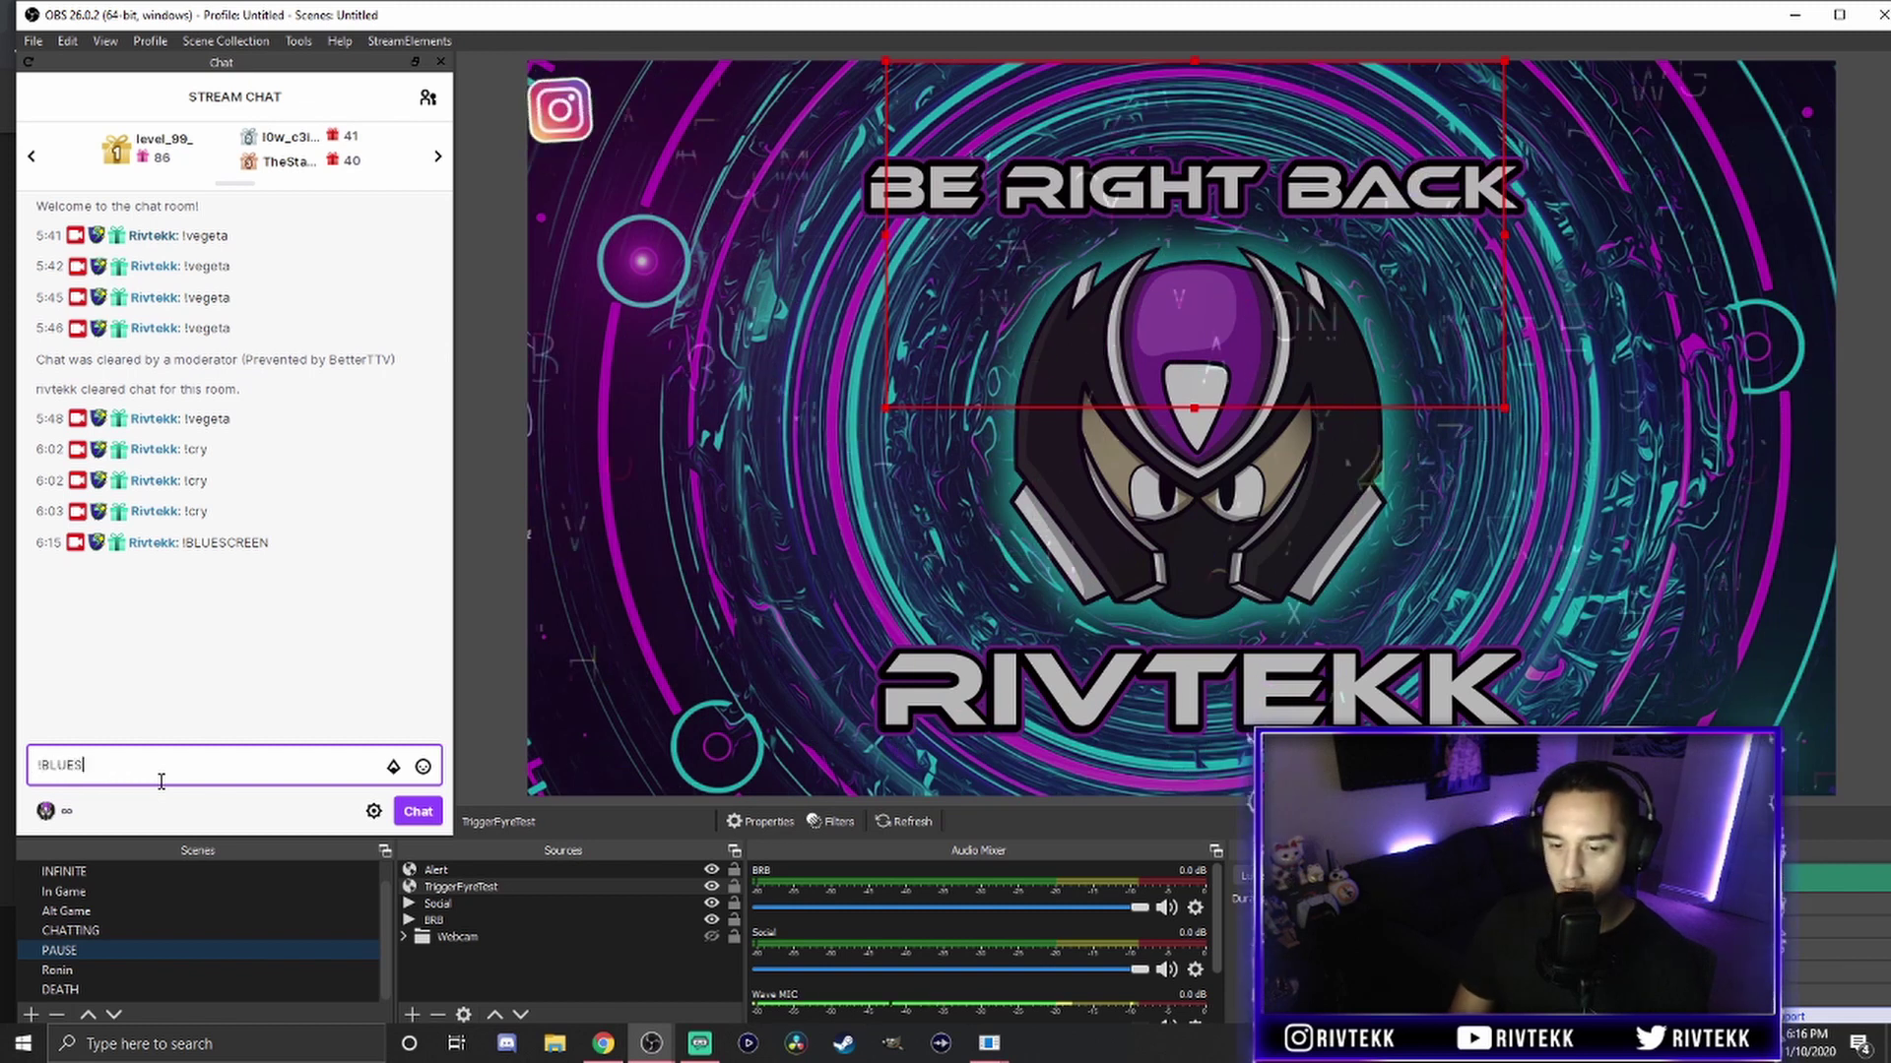
{"action": "key", "text": "Return"}
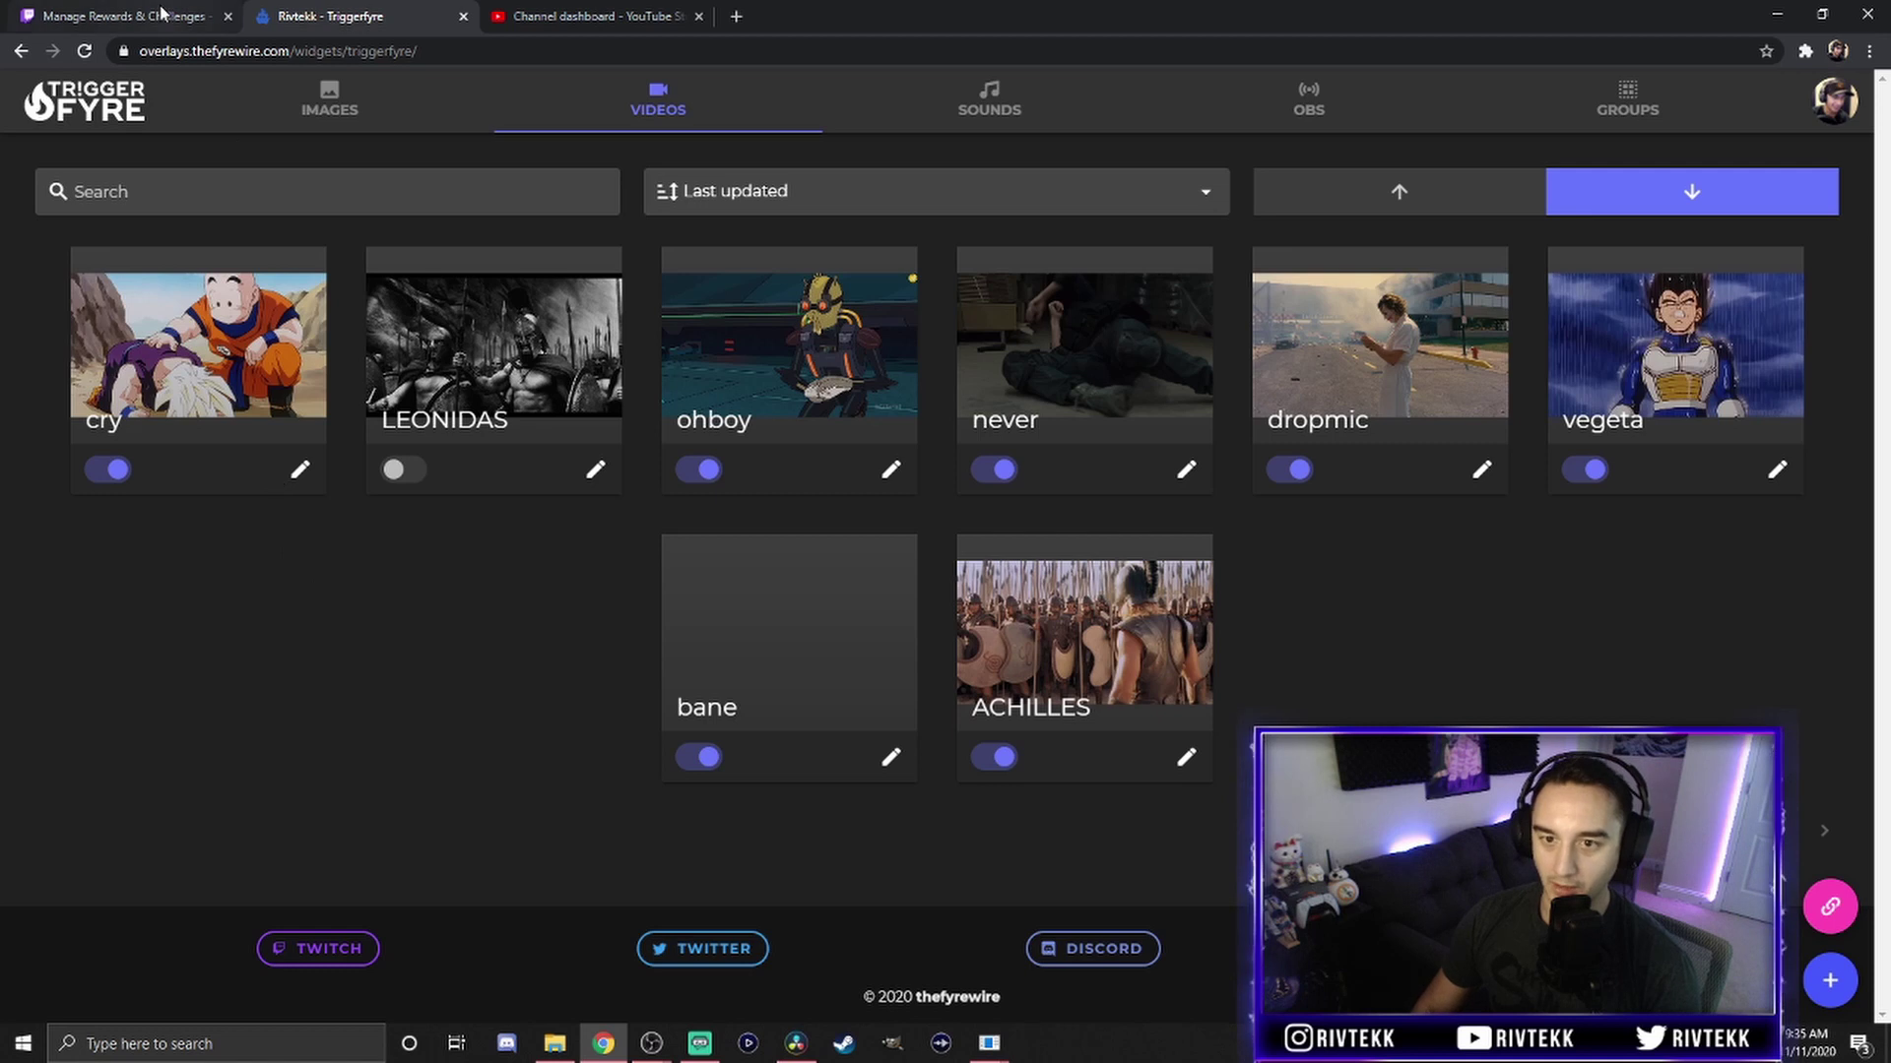
Copy the 1000-point Cry reward's name from the Twitch rewards page and return to Triggerfyre.
{"action": "left_click", "coordinate": [136, 14]}
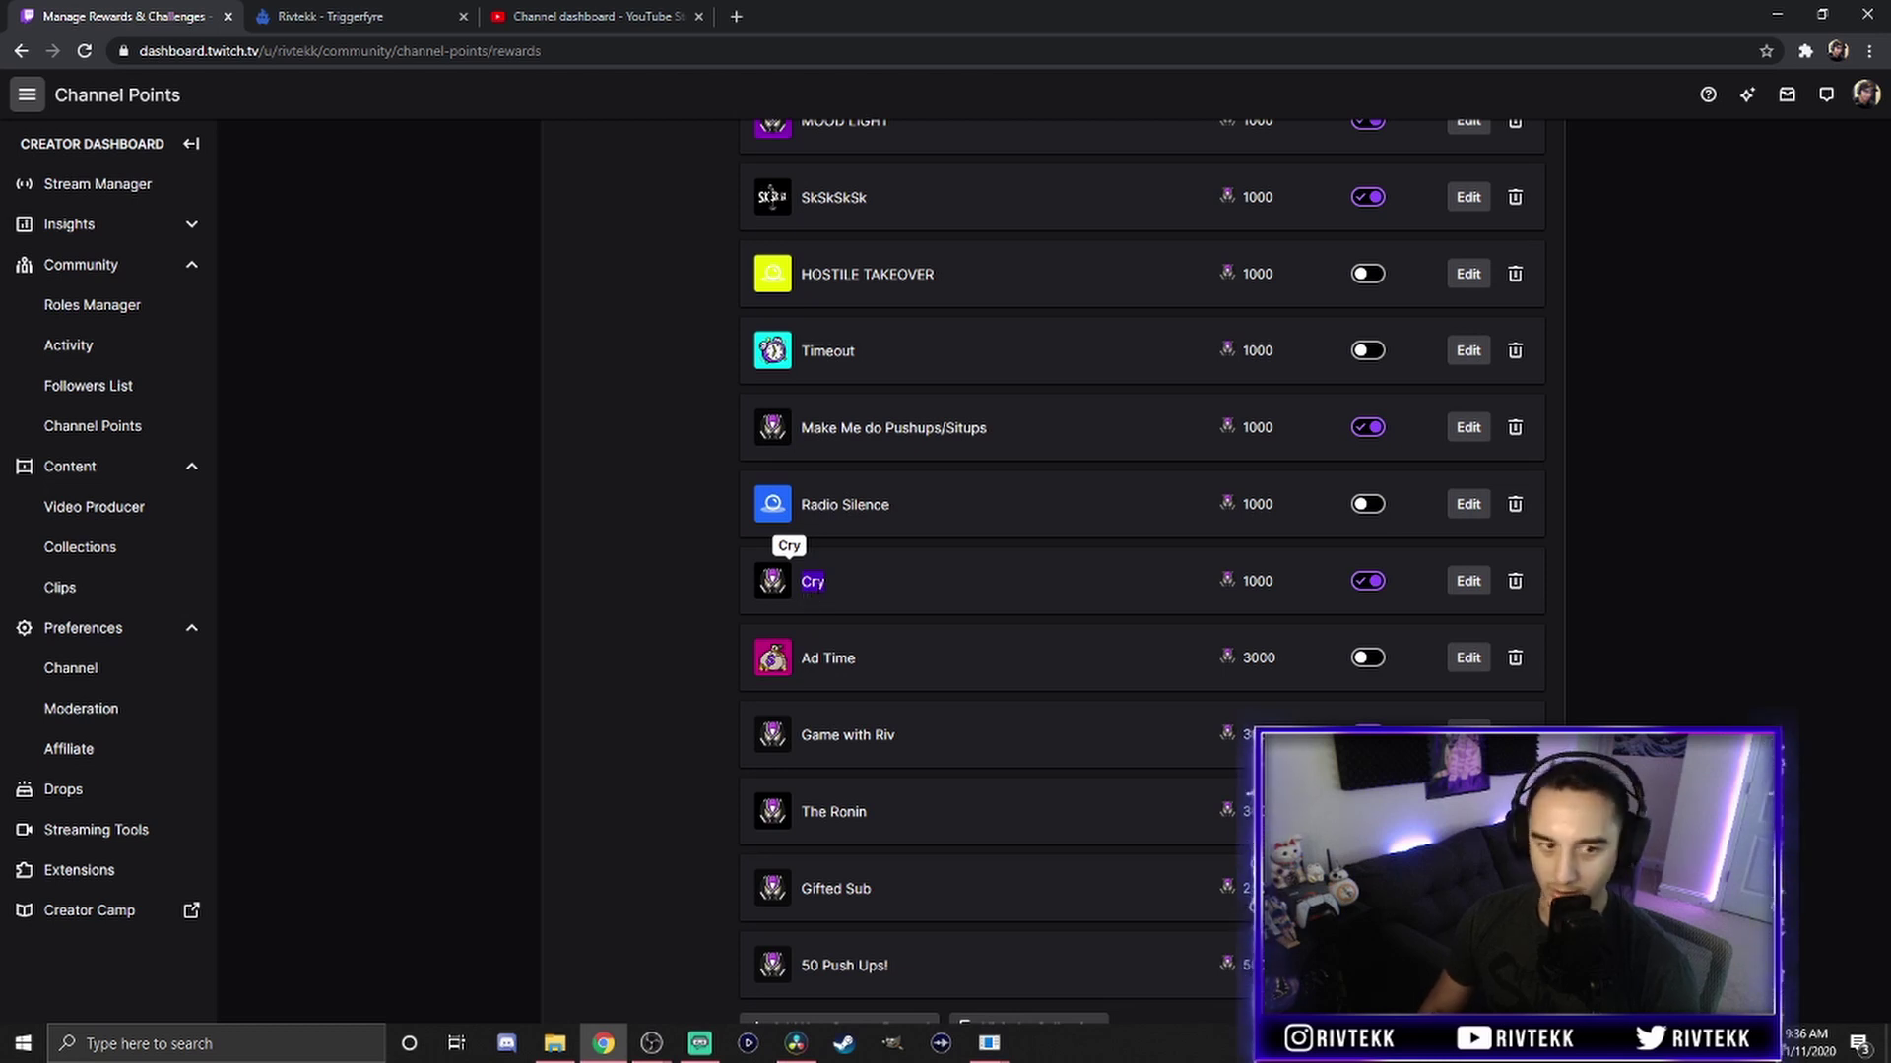
{"action": "right_click", "coordinate": [816, 582]}
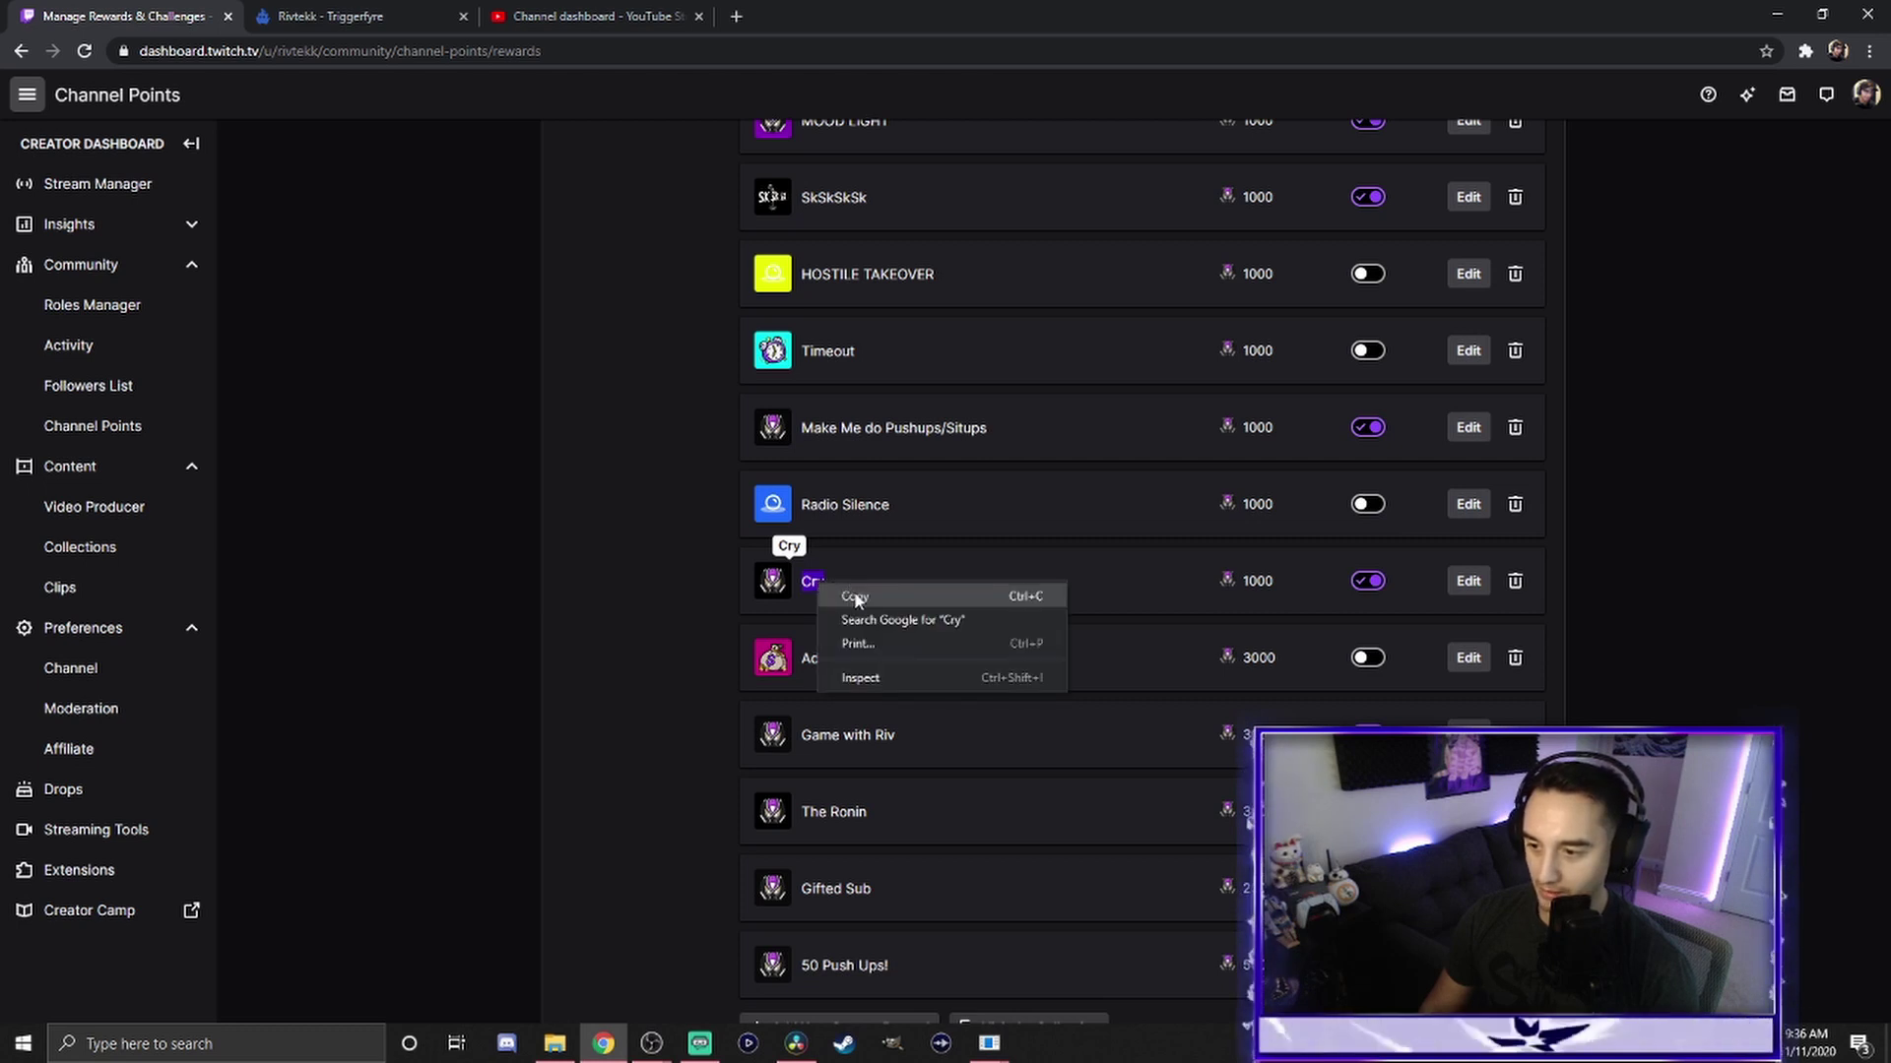
{"action": "left_click", "coordinate": [855, 596]}
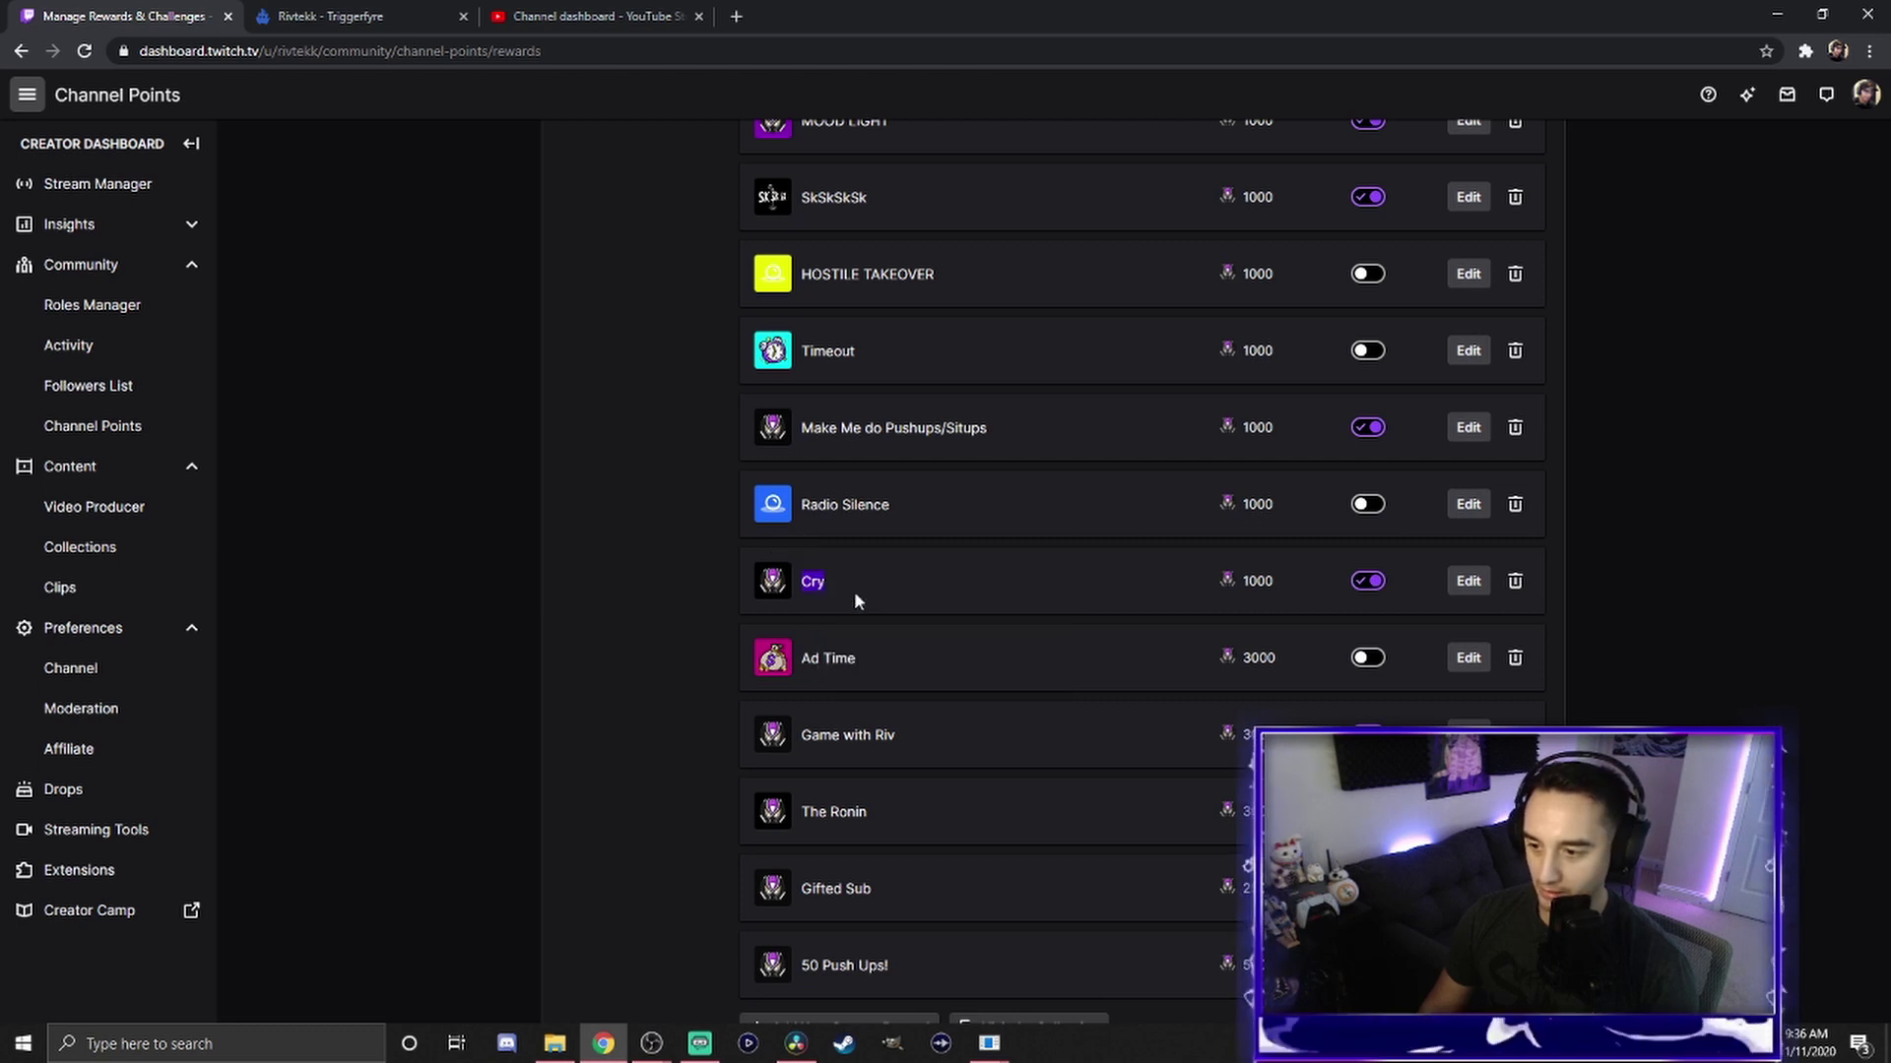
{"action": "left_click", "coordinate": [347, 22]}
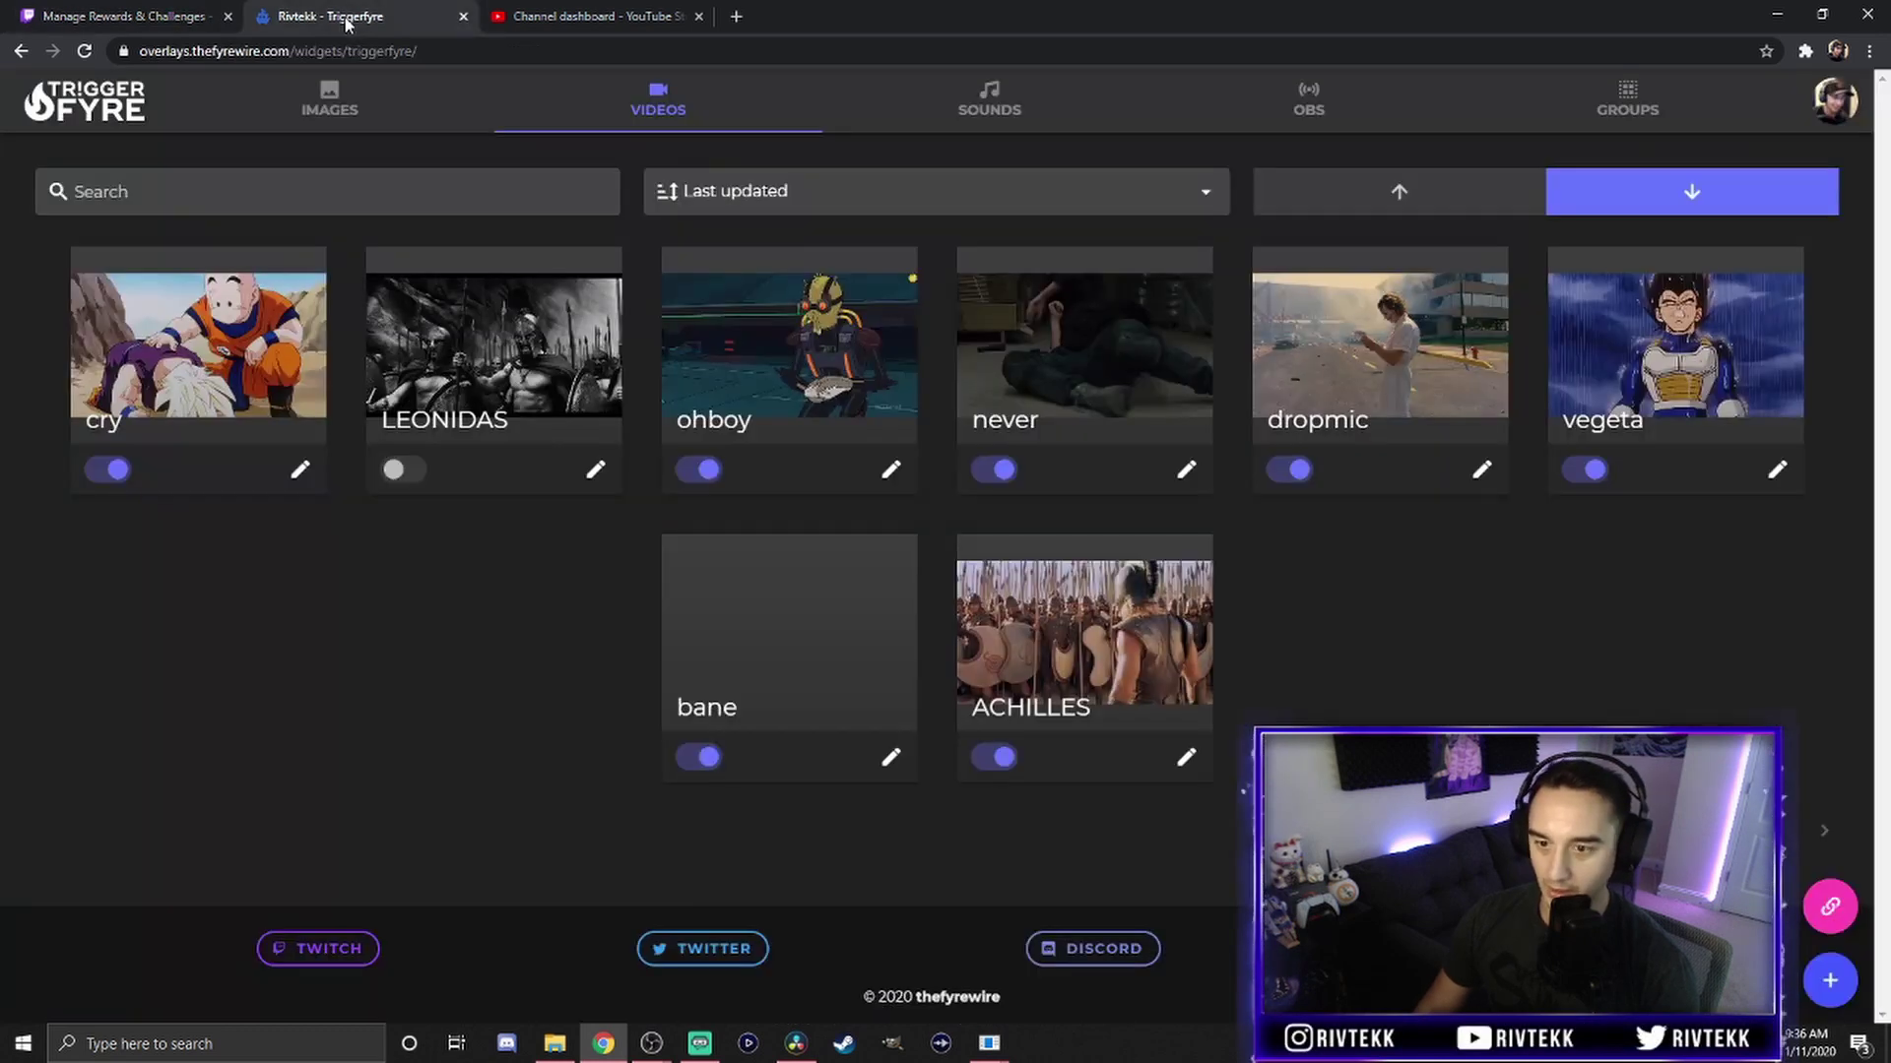
Link the cry video trigger to the Cry channel-point reward and save it.
{"action": "left_click", "coordinate": [301, 473]}
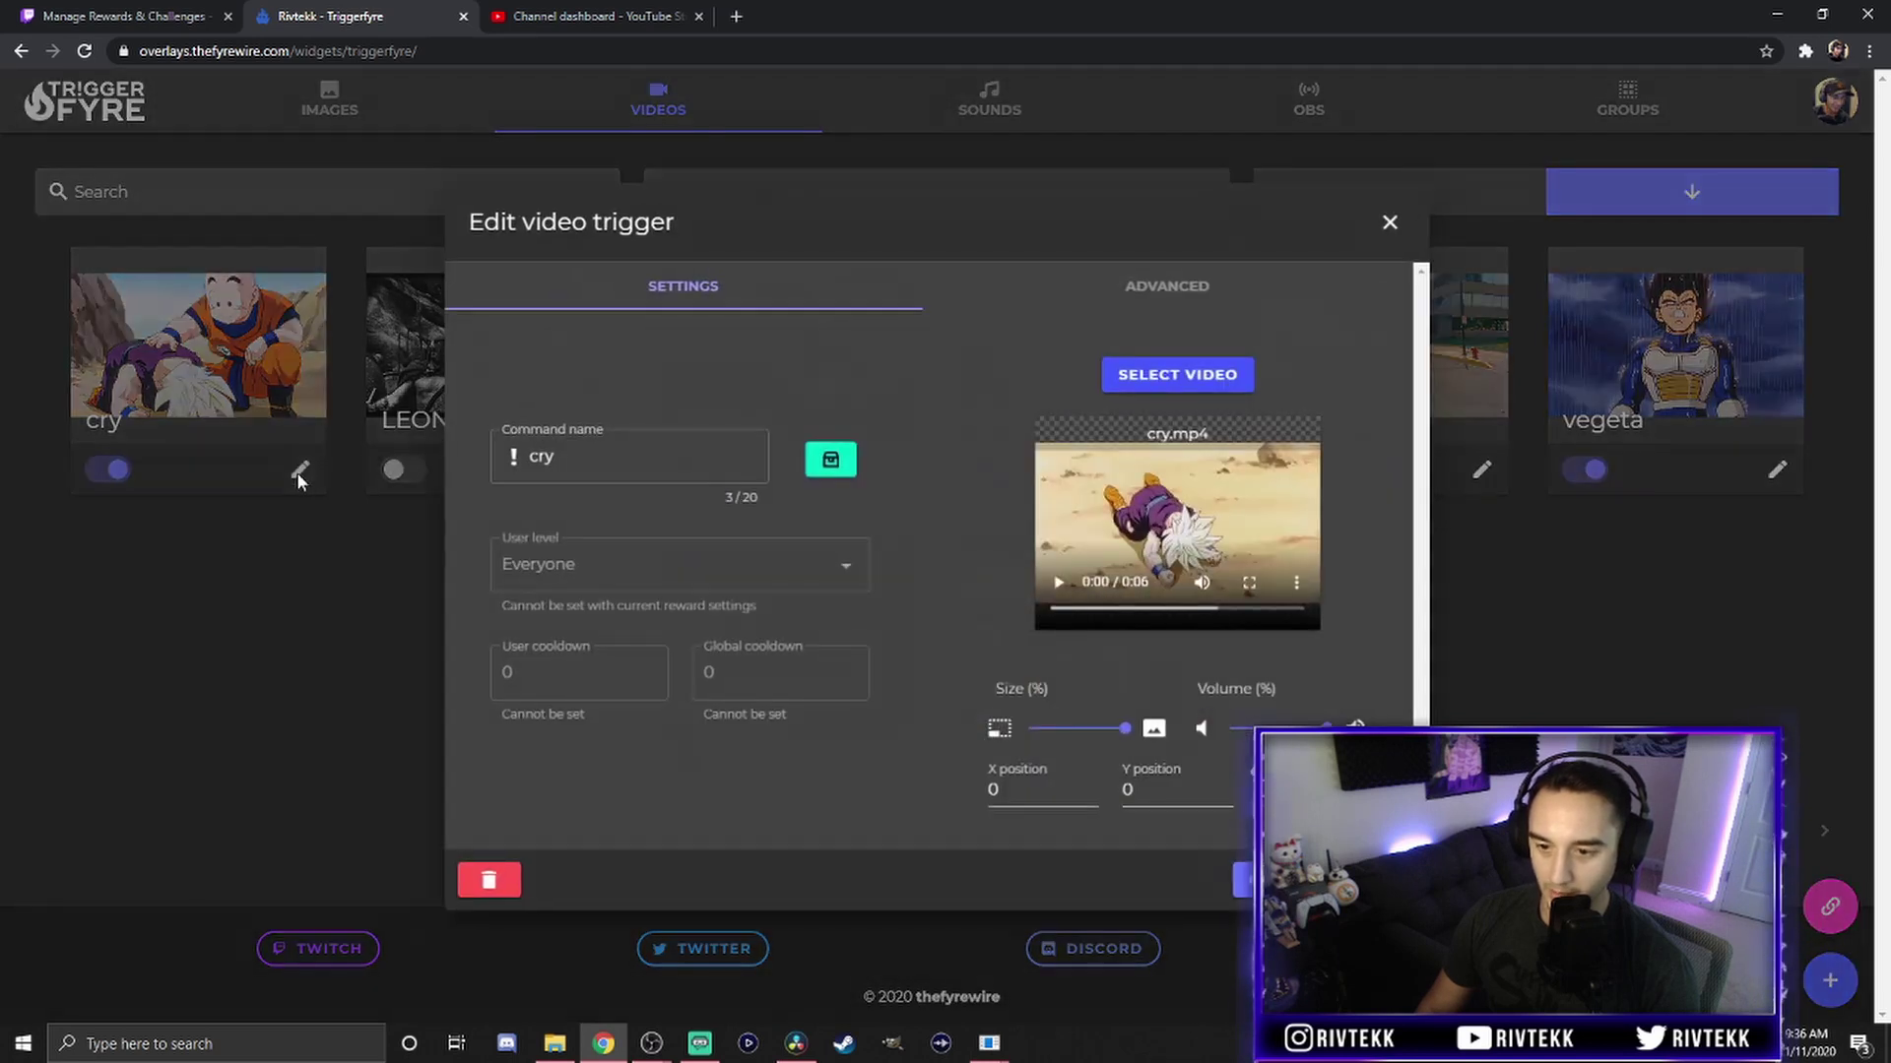
{"action": "left_click", "coordinate": [831, 461]}
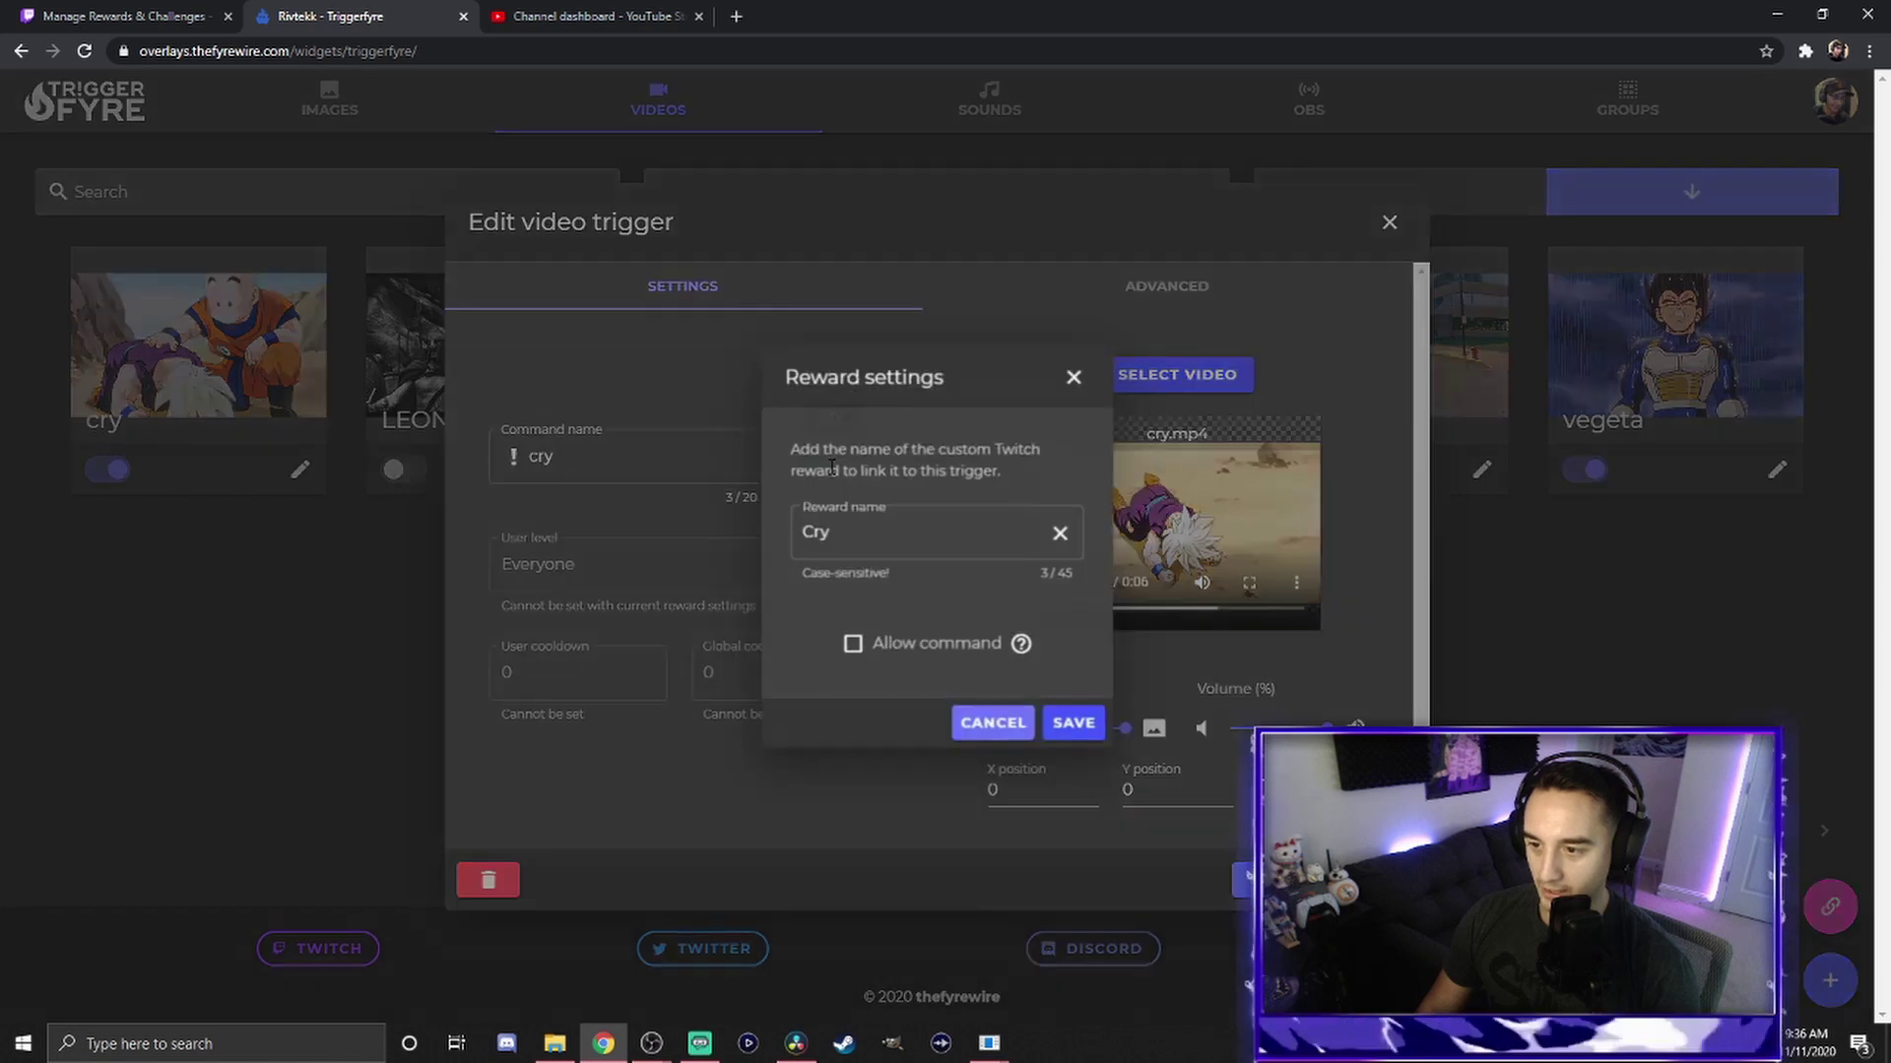
{"action": "double_click", "coordinate": [868, 536]}
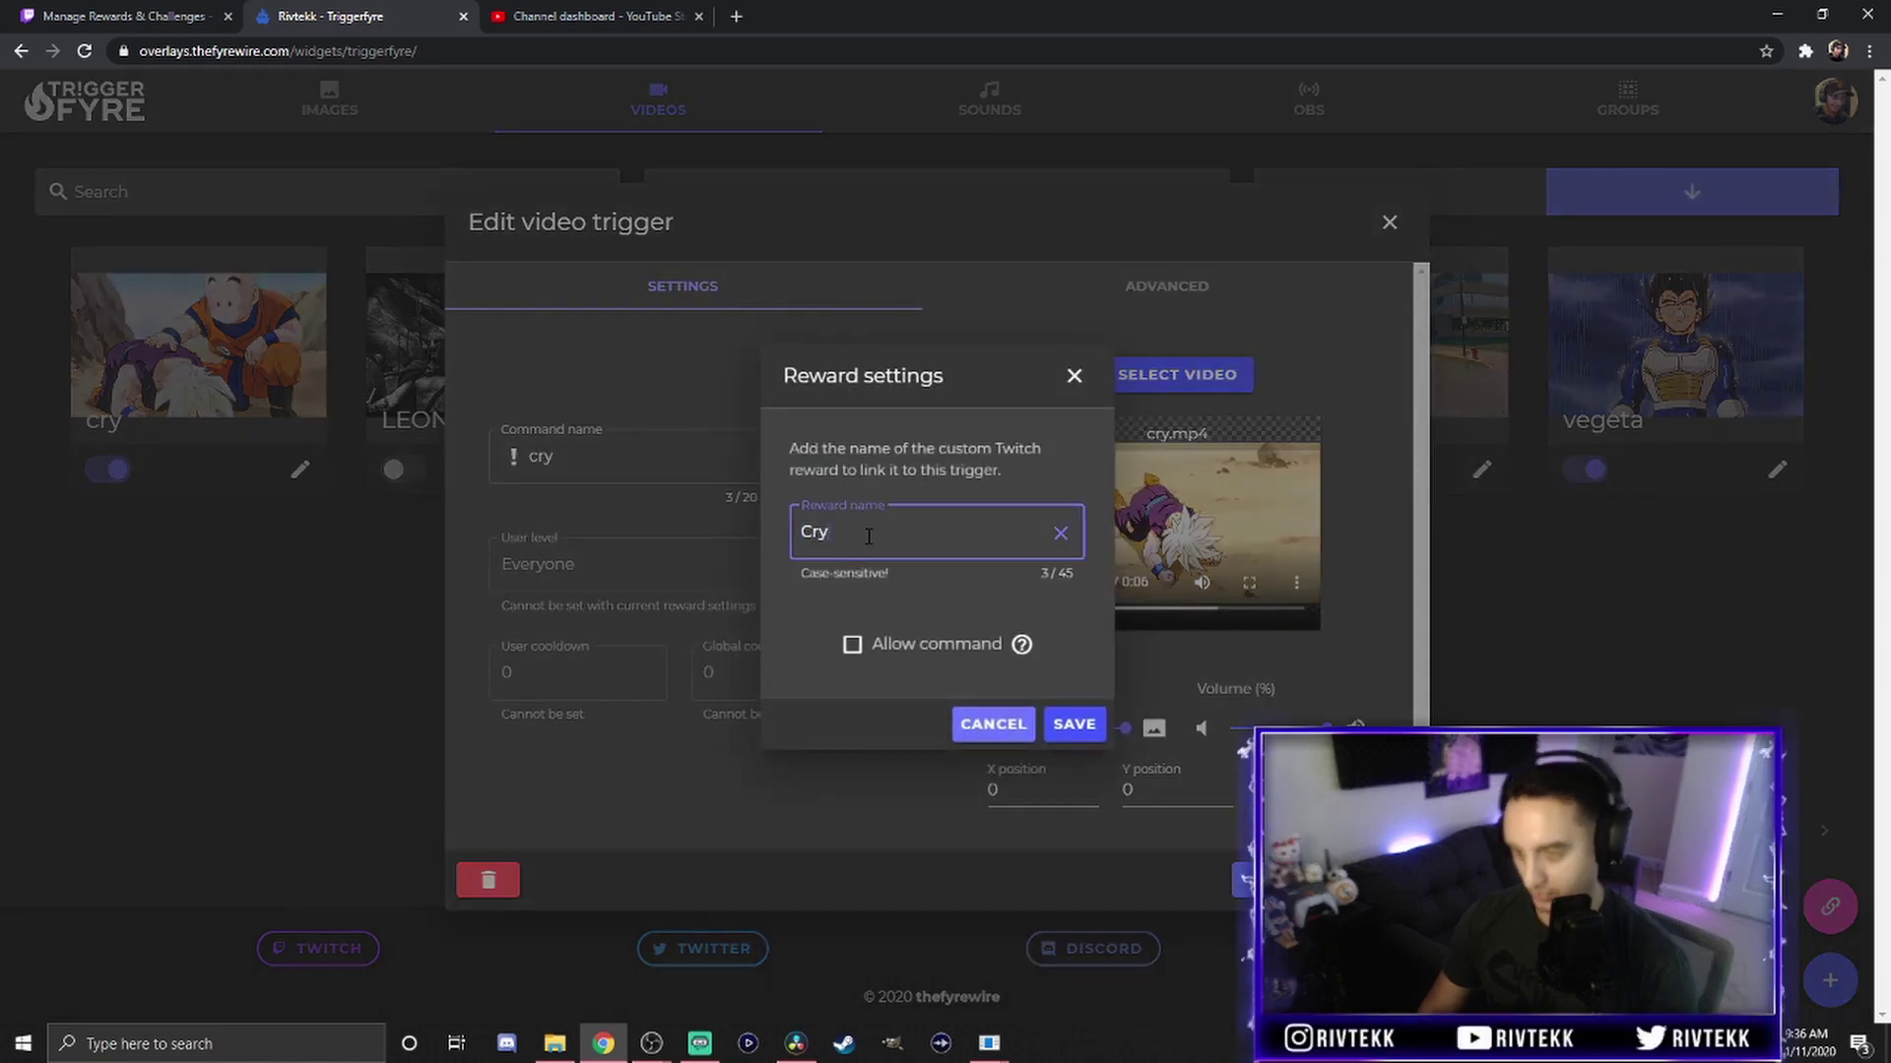
{"action": "left_click", "coordinate": [1074, 726]}
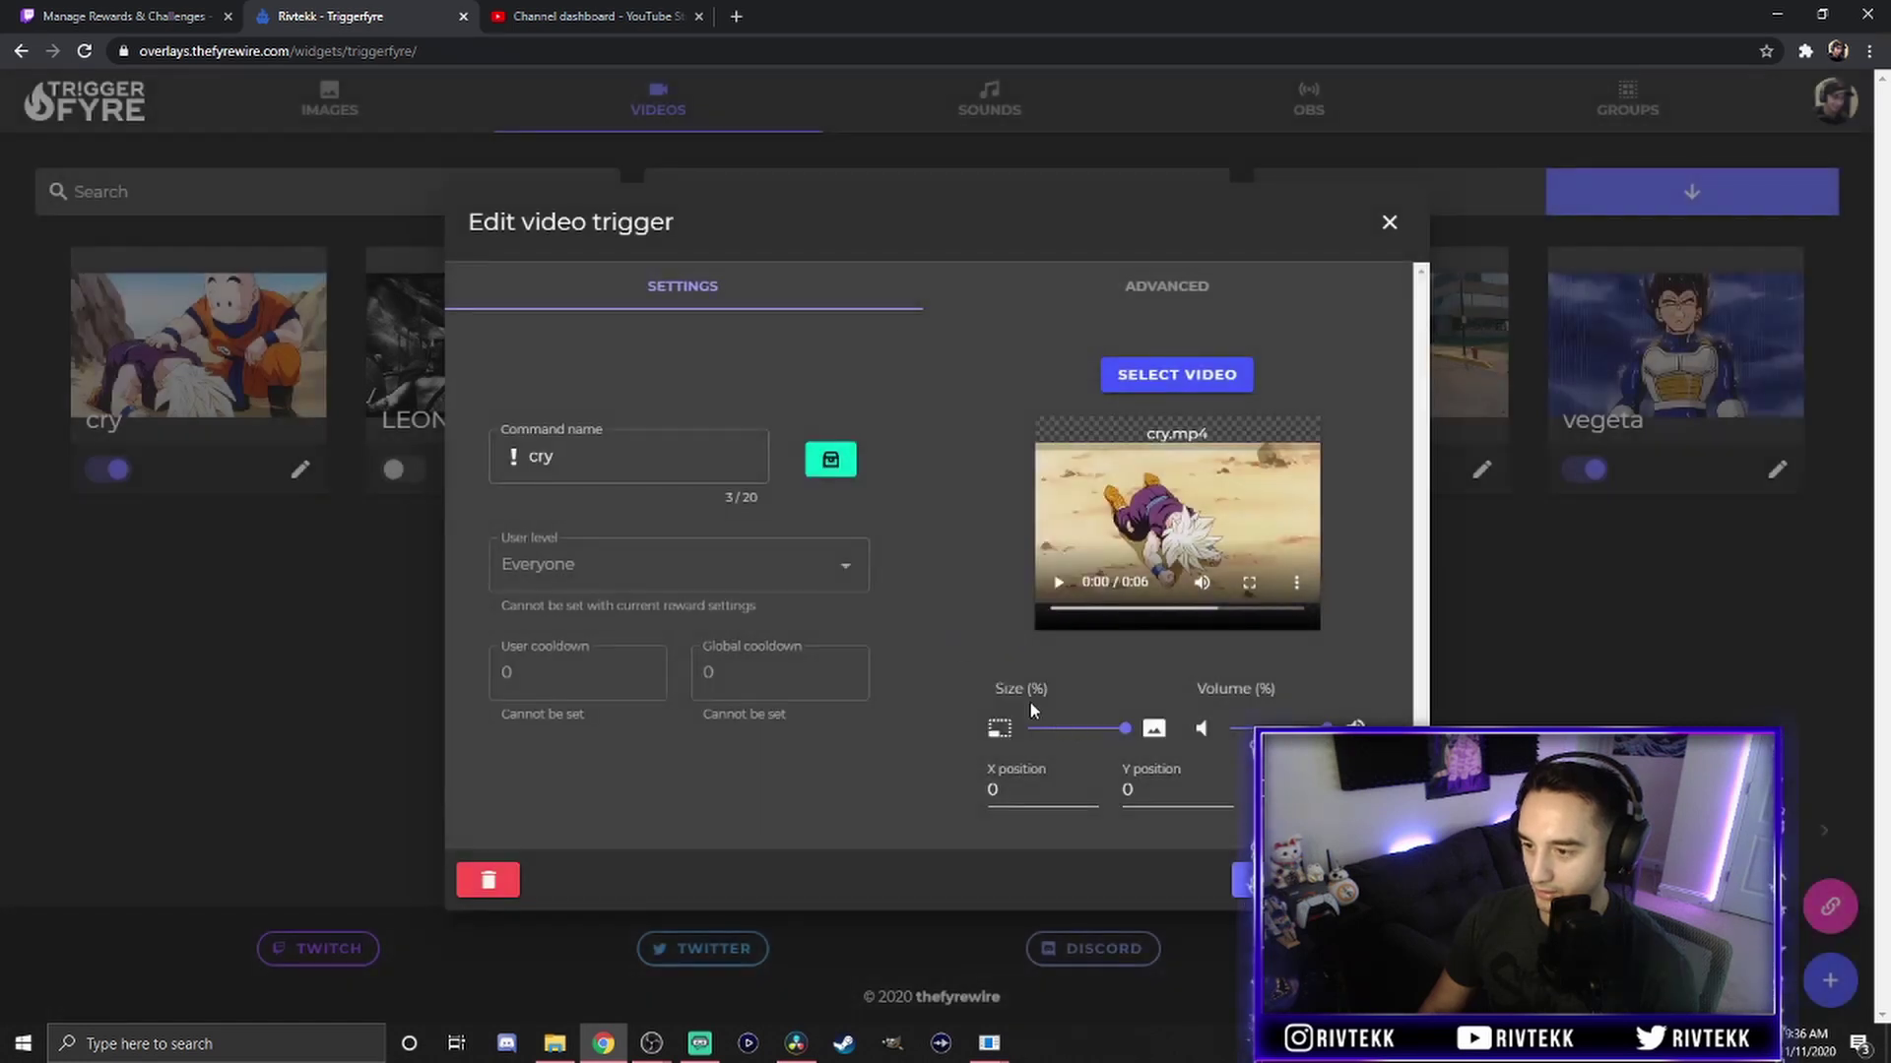
{"action": "left_click", "coordinate": [830, 459]}
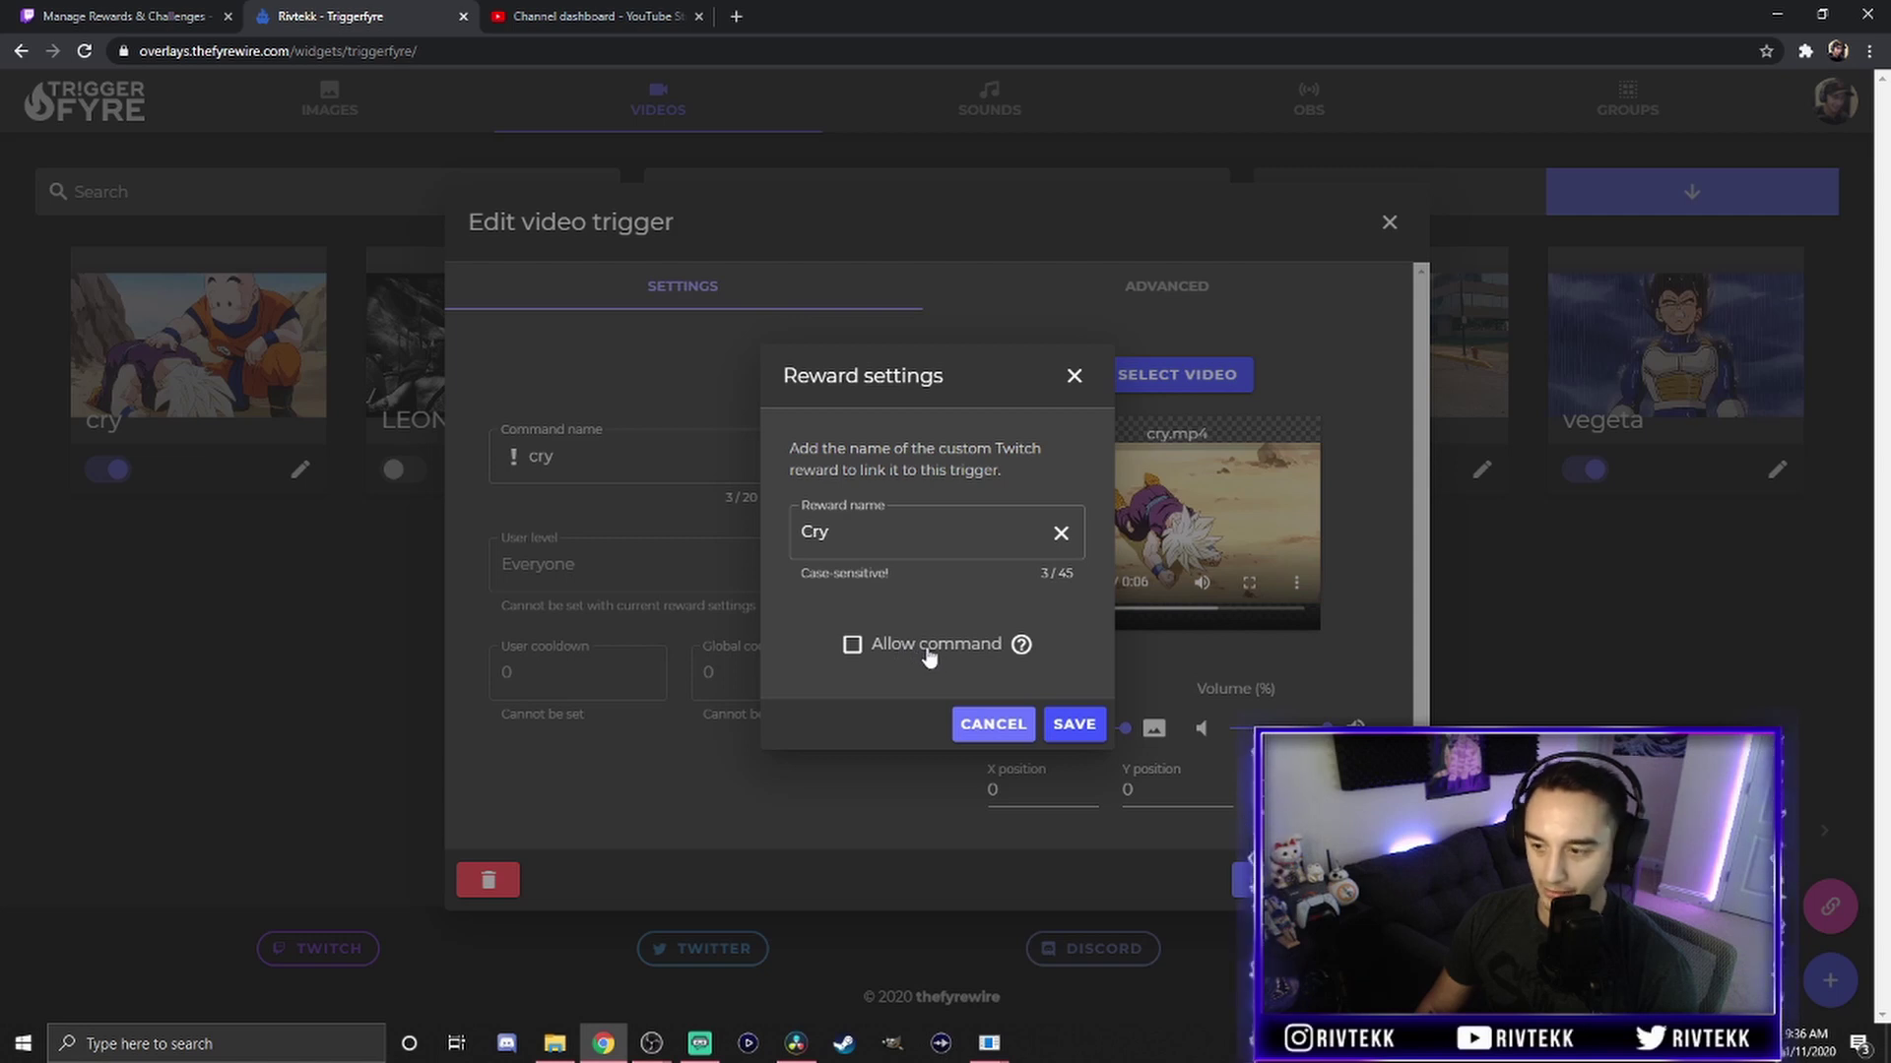
{"action": "left_click", "coordinate": [1074, 724]}
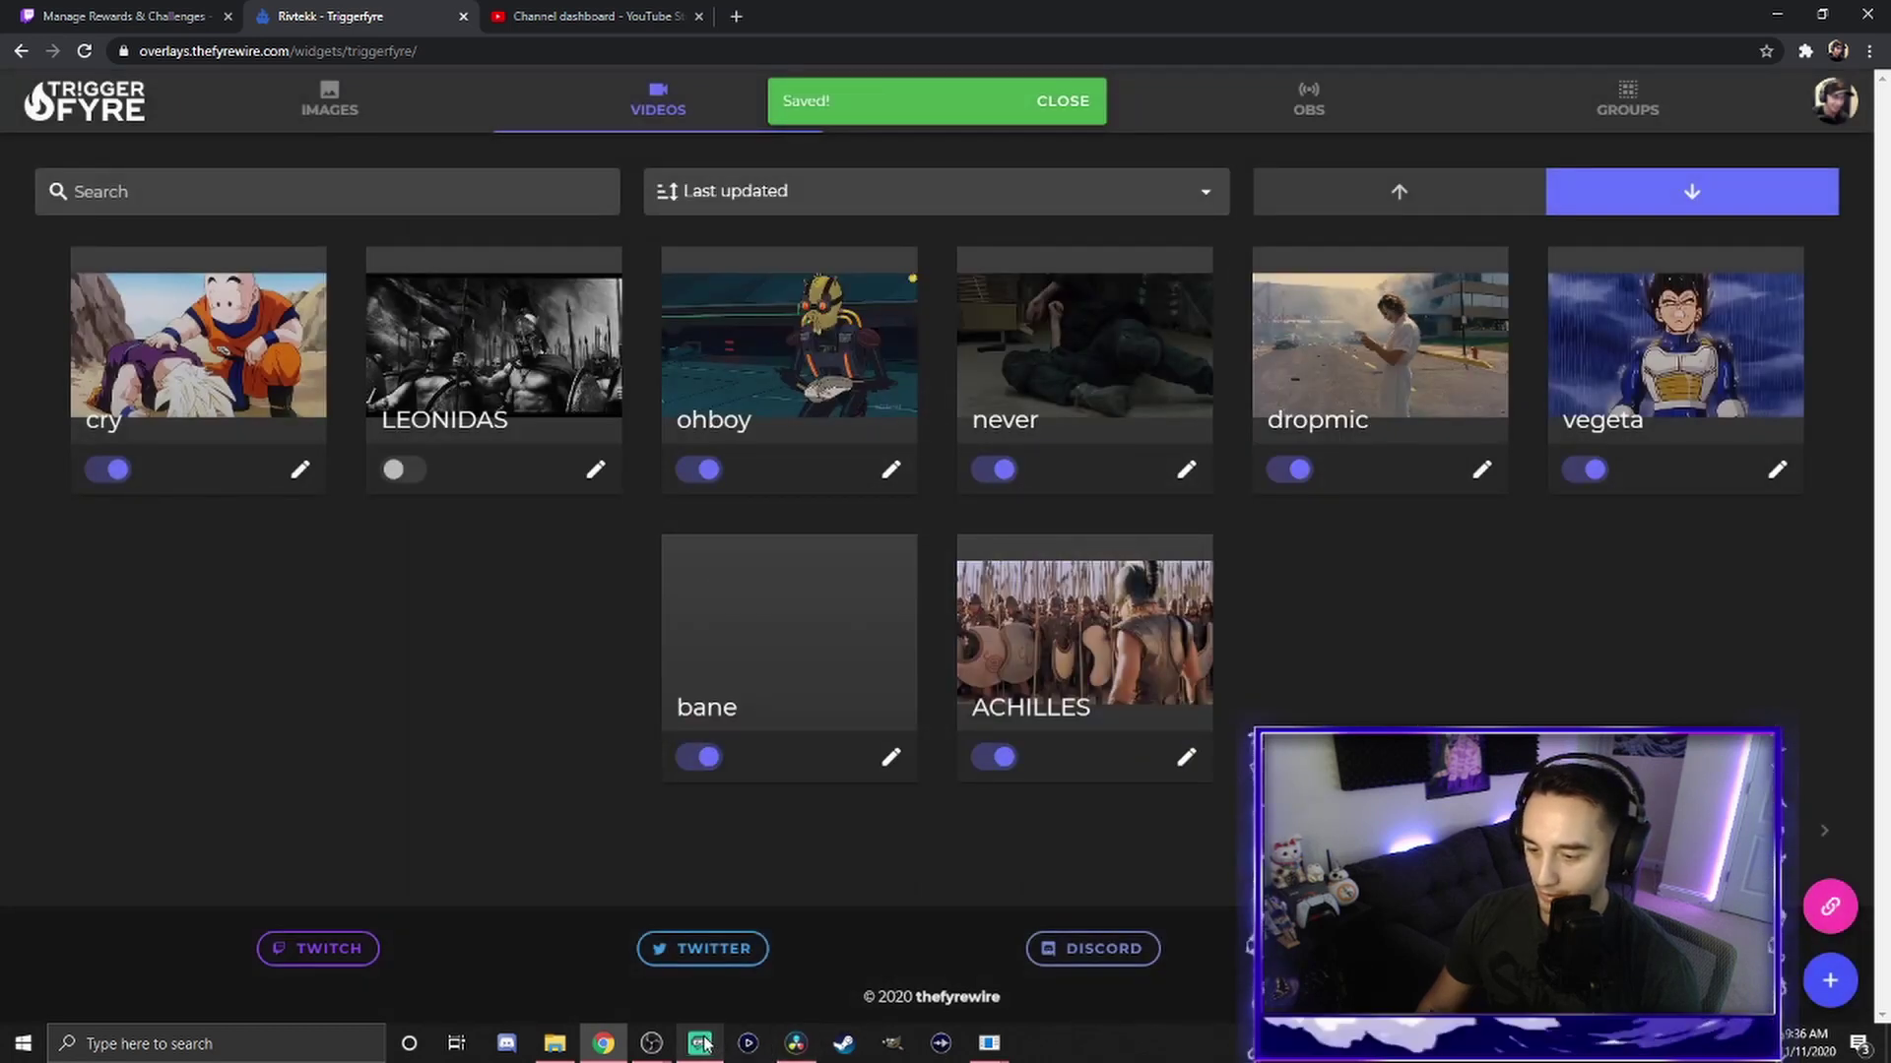
In OBS's chat, open the channel-point rewards list and select the Cry reward.
{"action": "mouse_move", "coordinate": [657, 1056]}
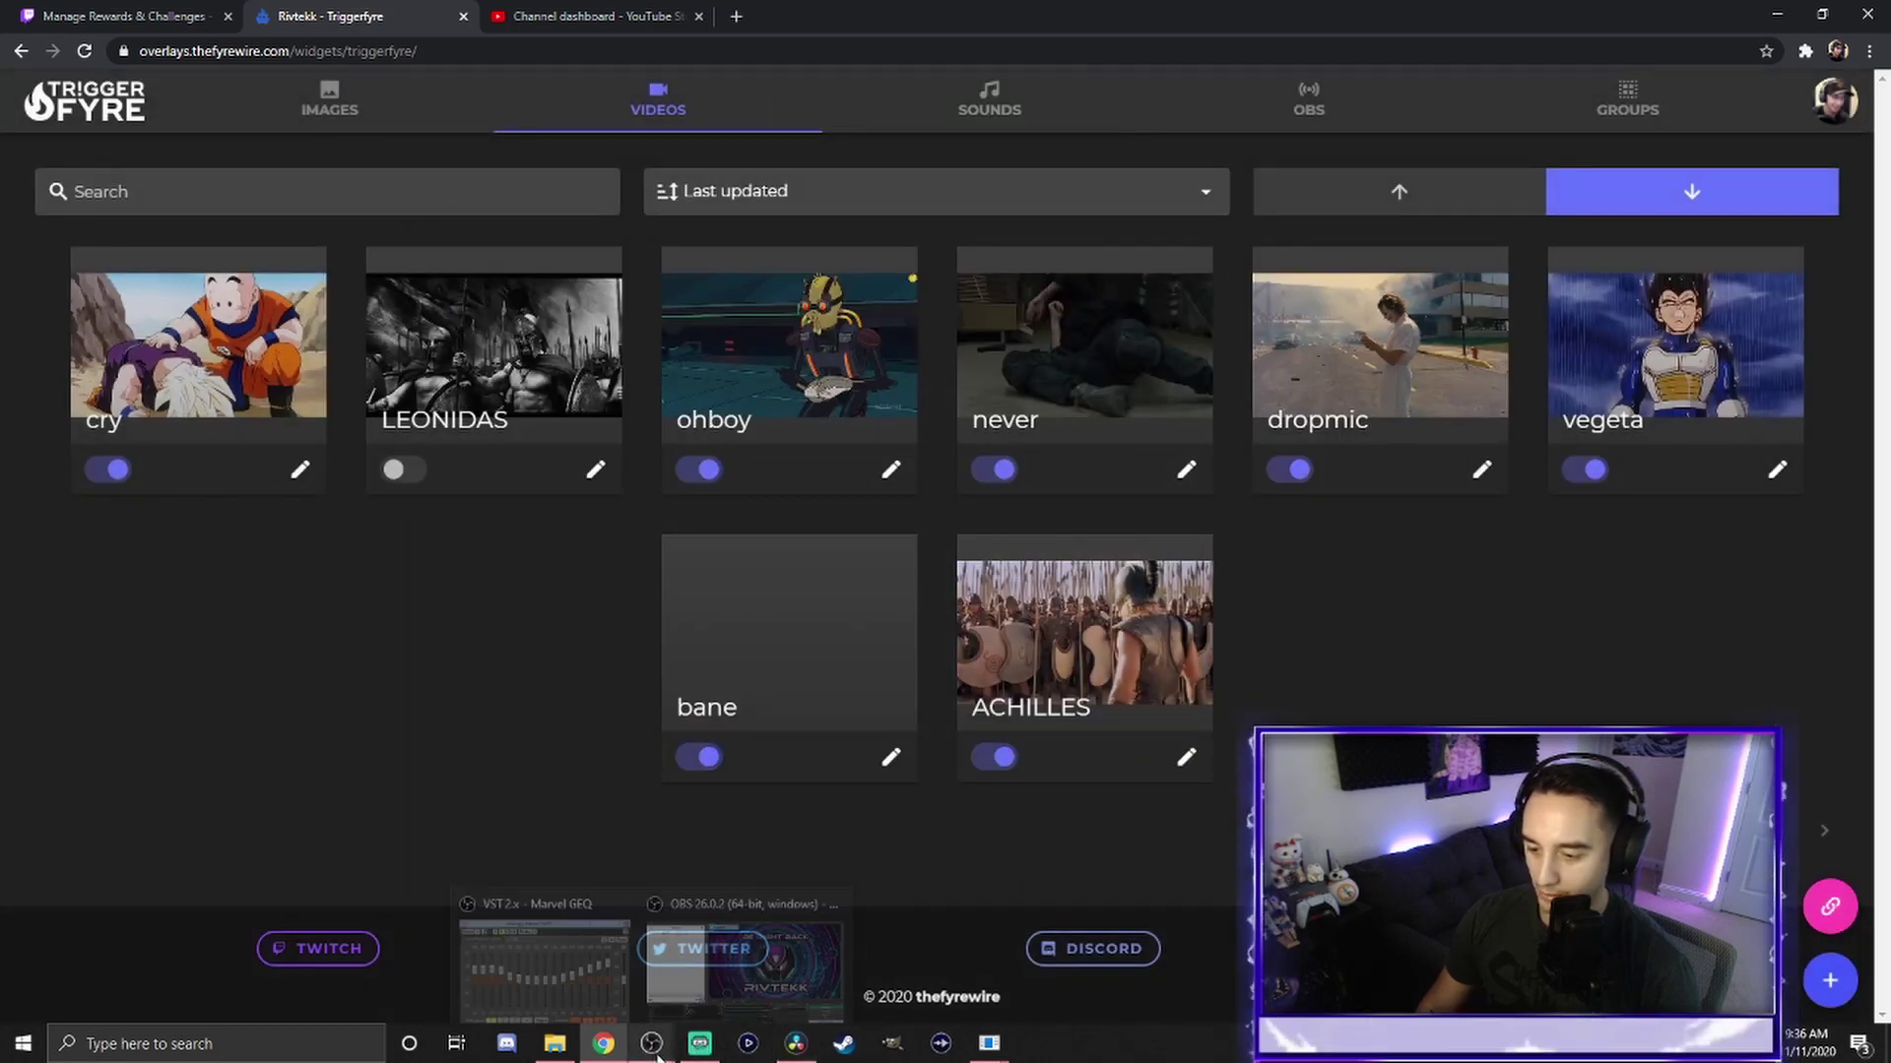
{"action": "left_click", "coordinate": [709, 954]}
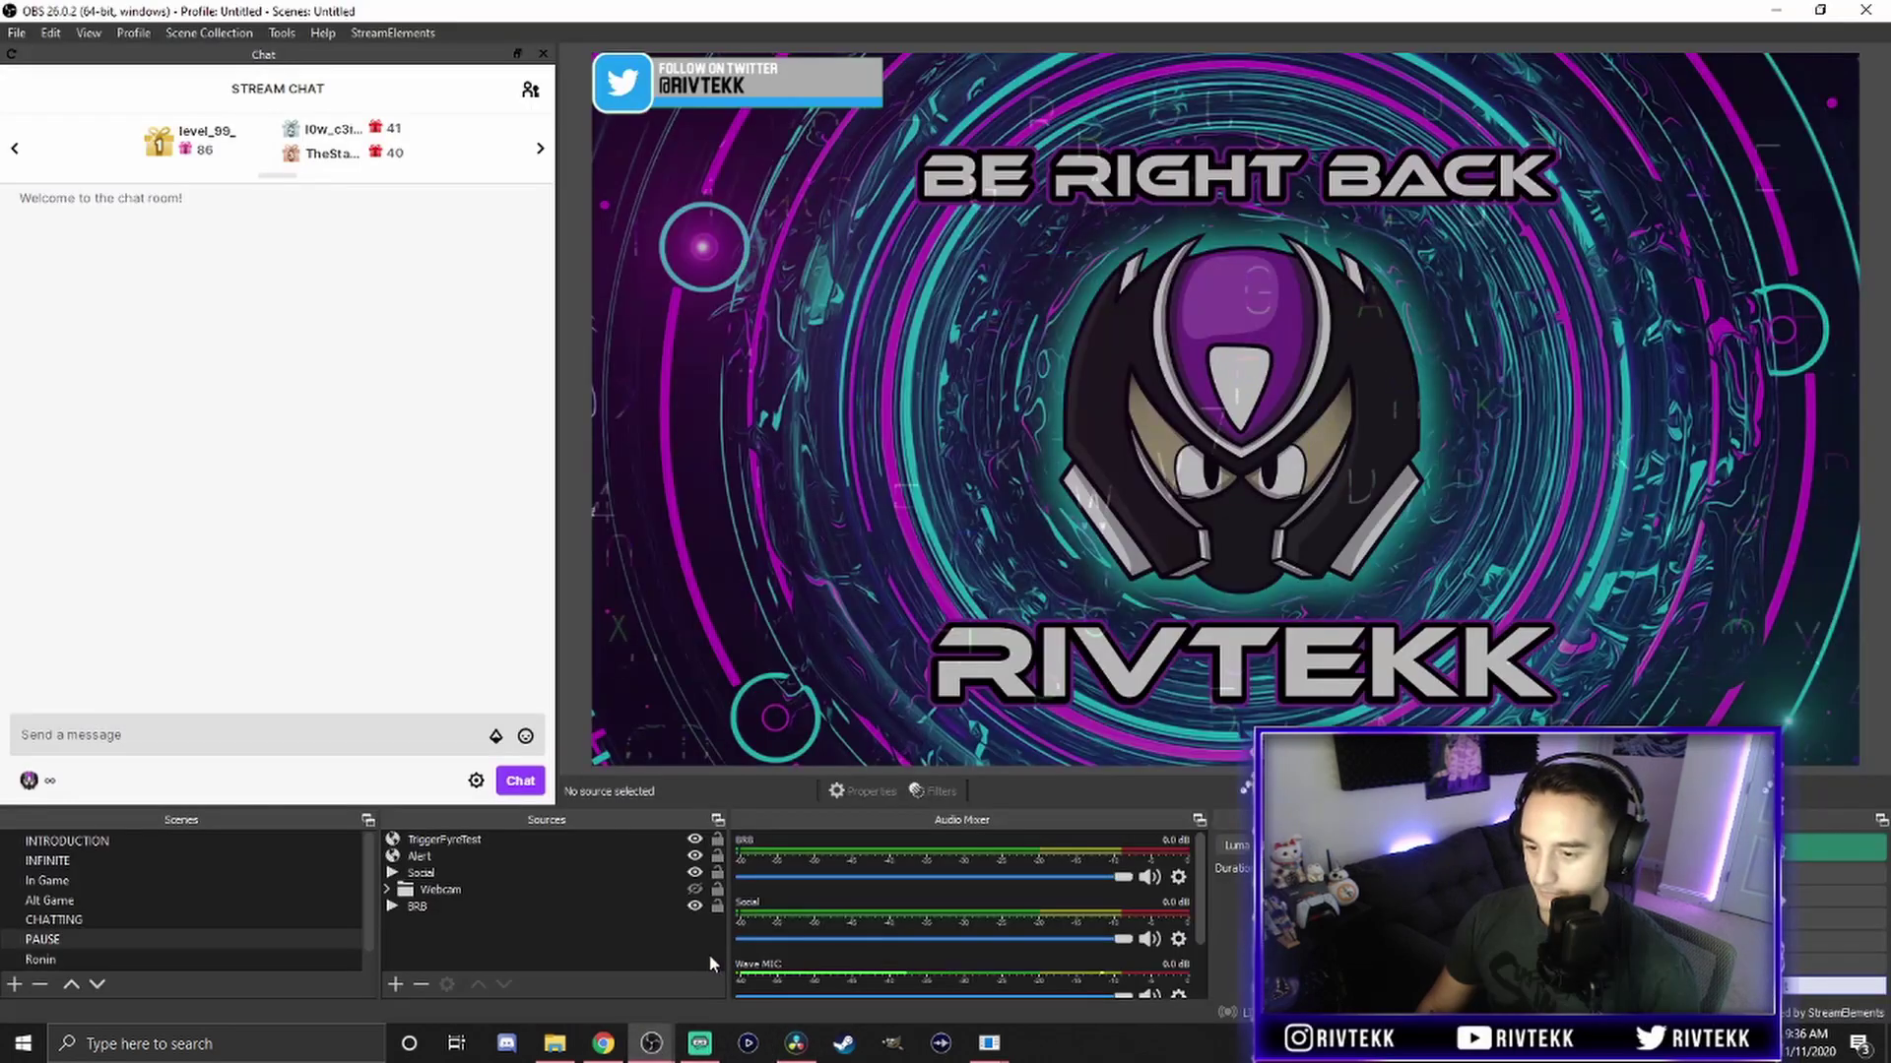
{"action": "left_click", "coordinate": [36, 782]}
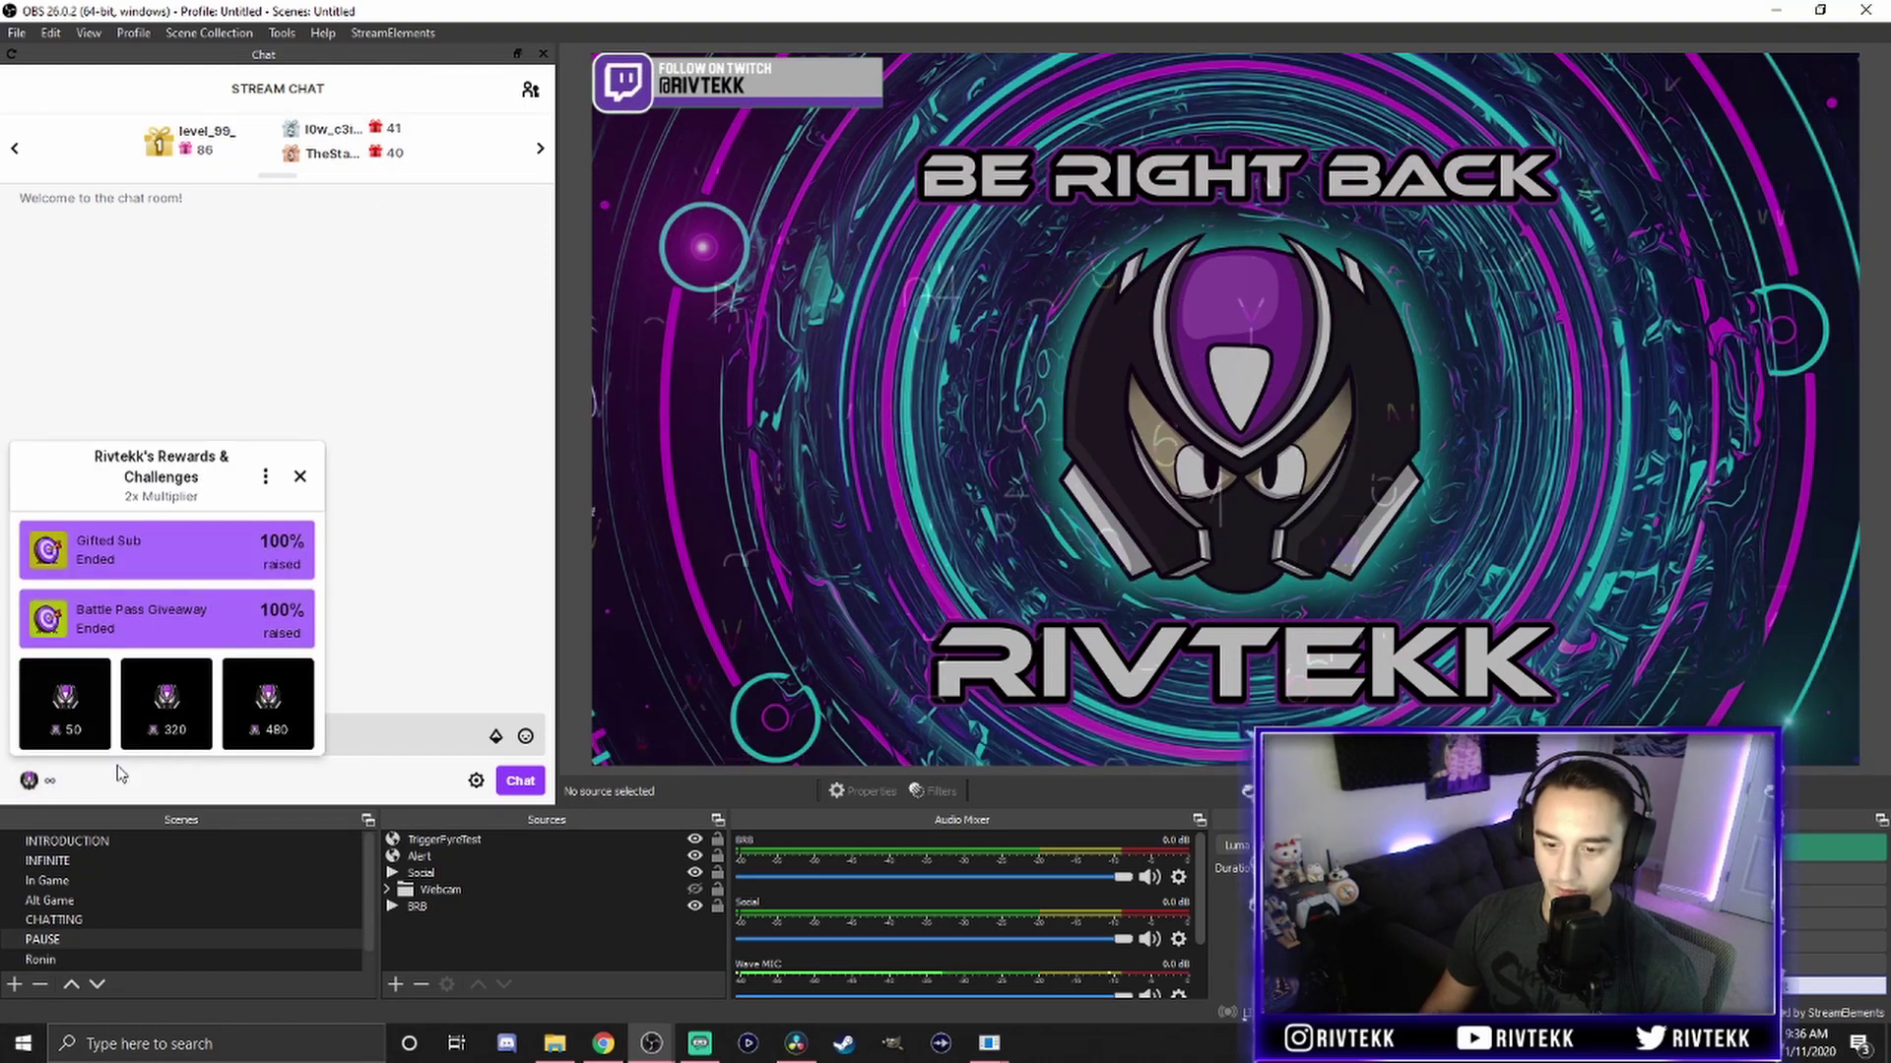
{"action": "scroll", "coordinate": [163, 630], "scroll_direction": "down", "scroll_amount": 5}
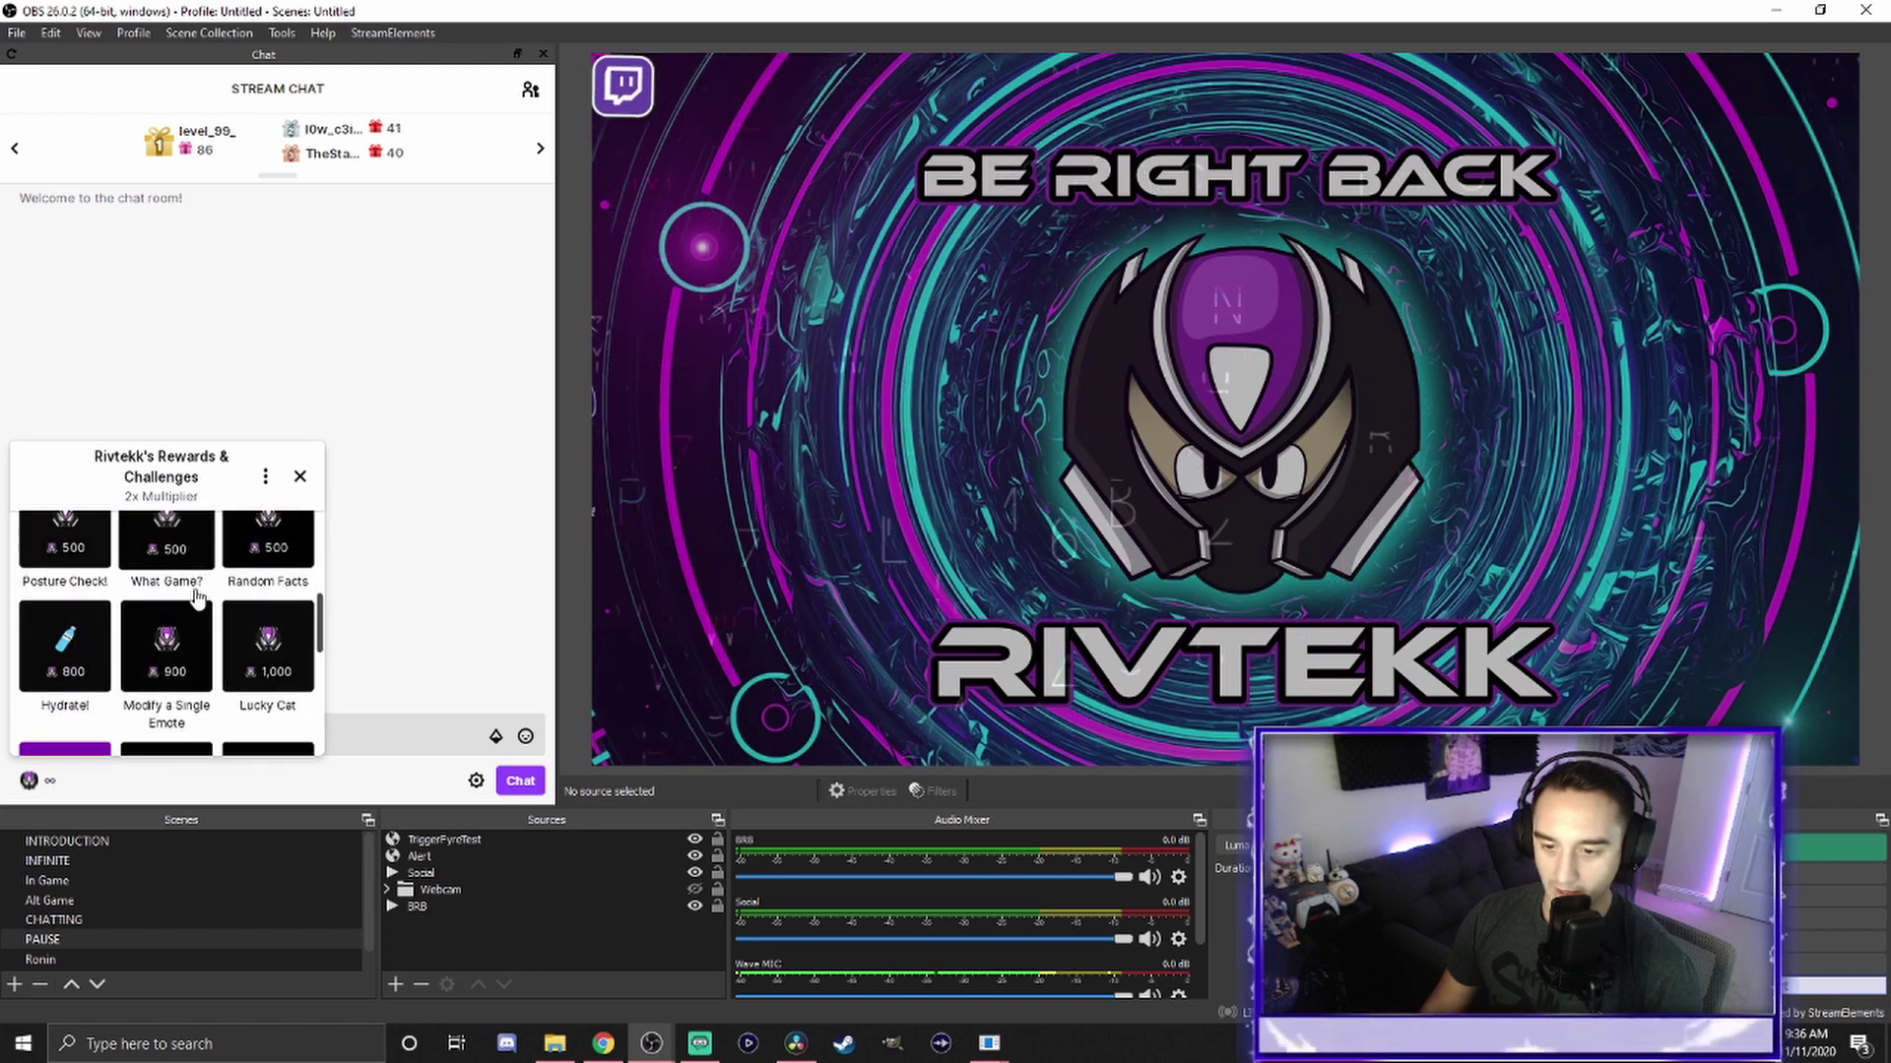
{"action": "scroll", "coordinate": [202, 596], "scroll_direction": "down", "scroll_amount": 2}
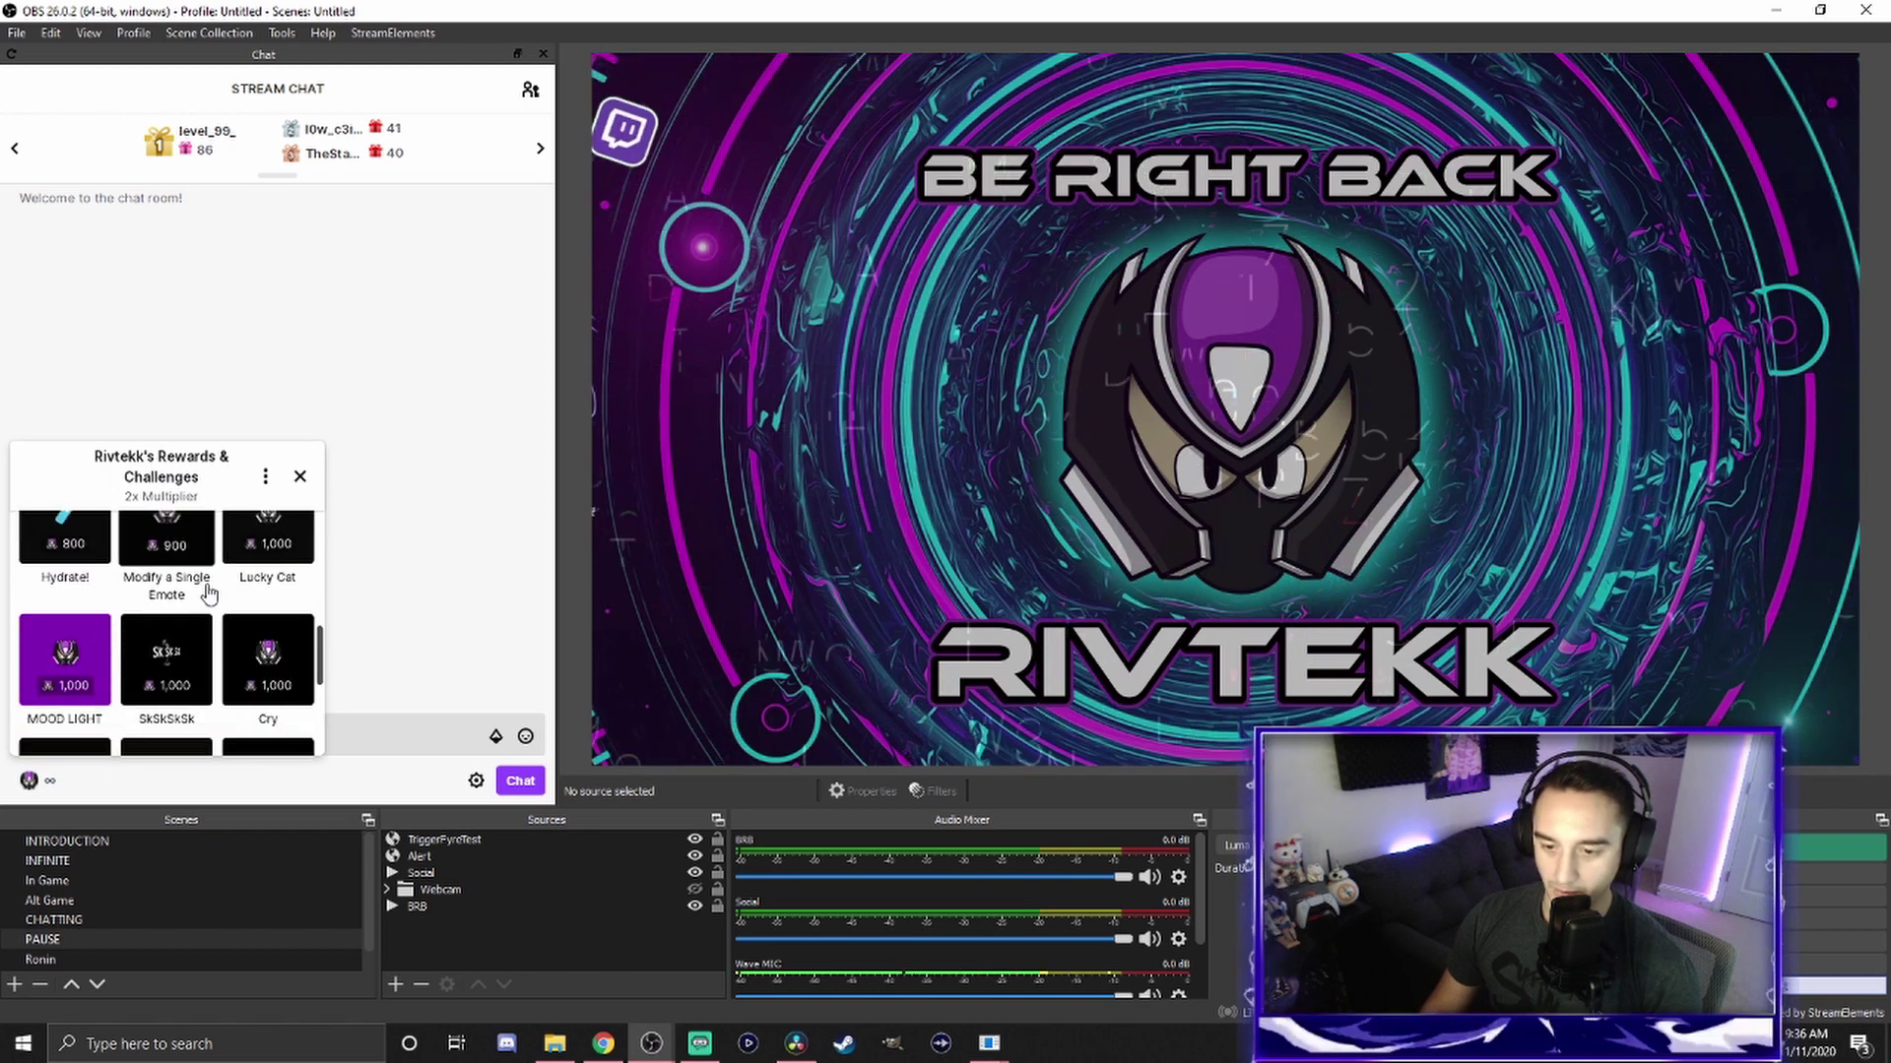
{"action": "left_click", "coordinate": [274, 633]}
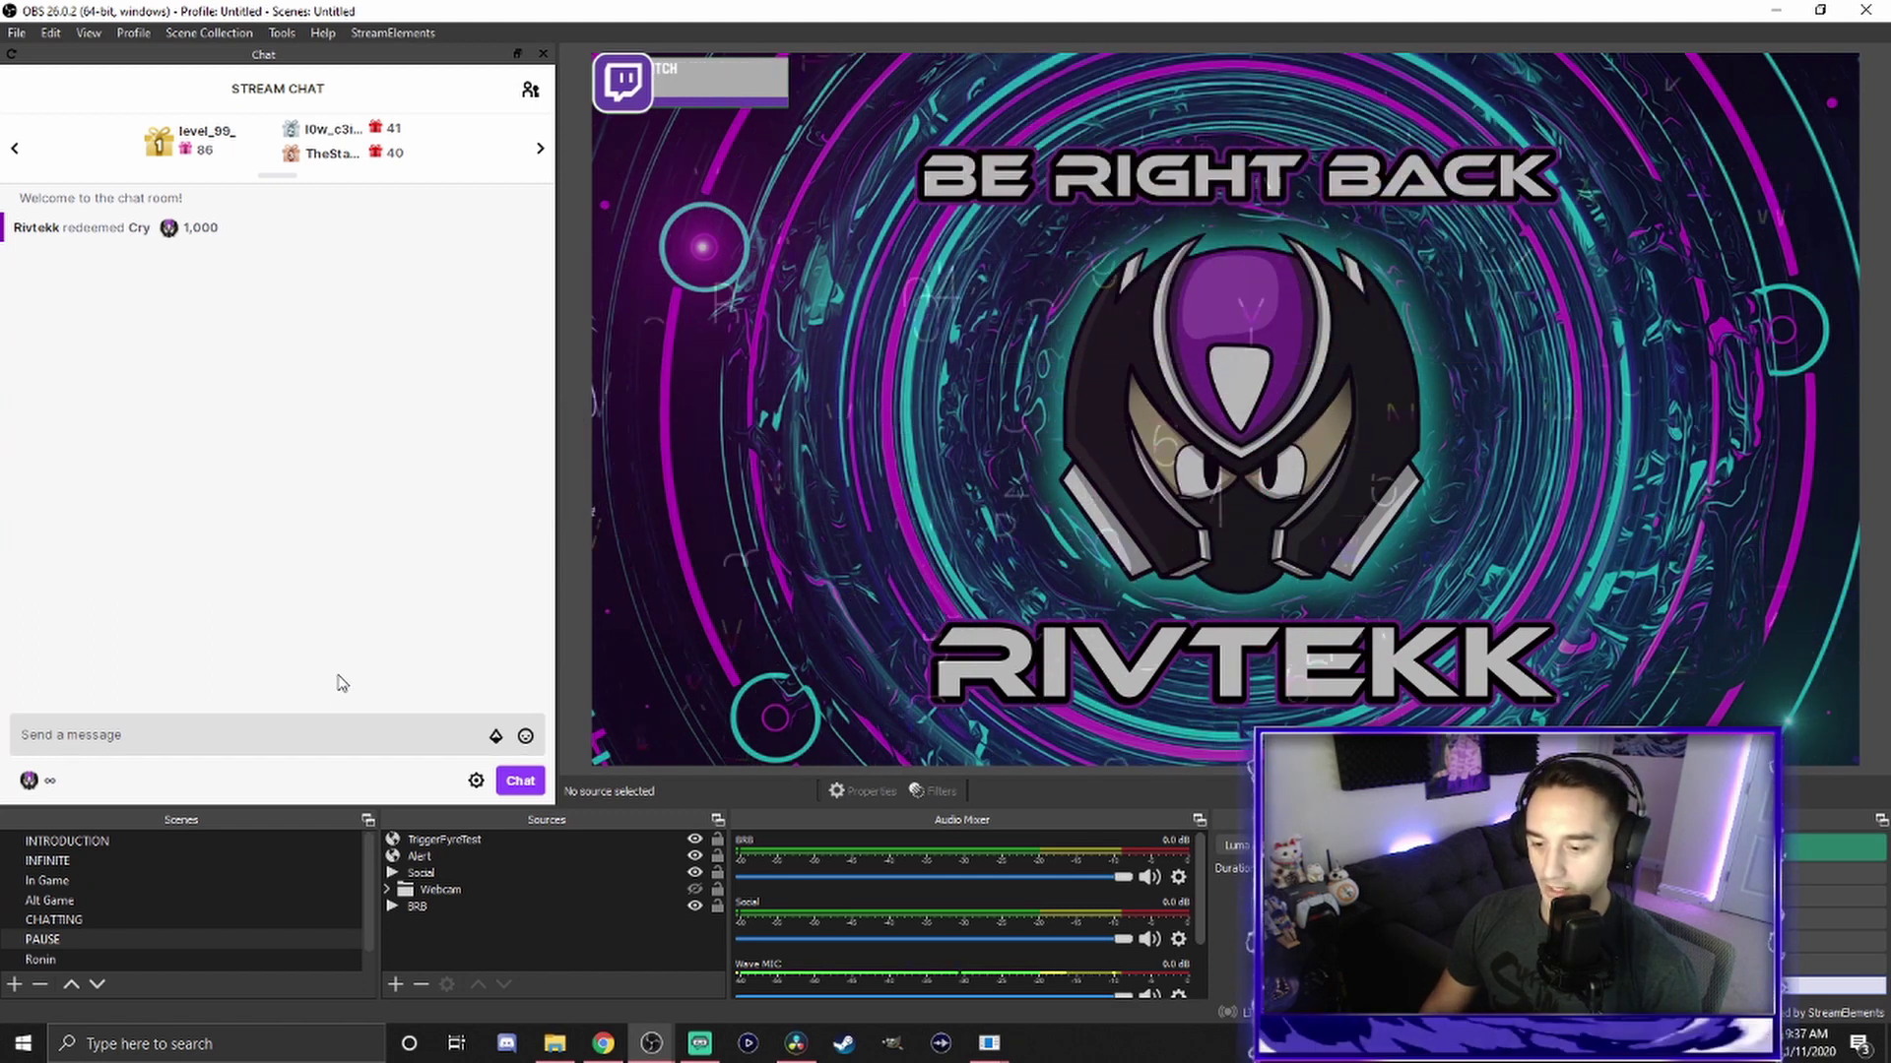
Open the BLUESCREEN OBS trigger for editing and check its reward settings, leaving none linked.
{"action": "left_click", "coordinate": [611, 1050]}
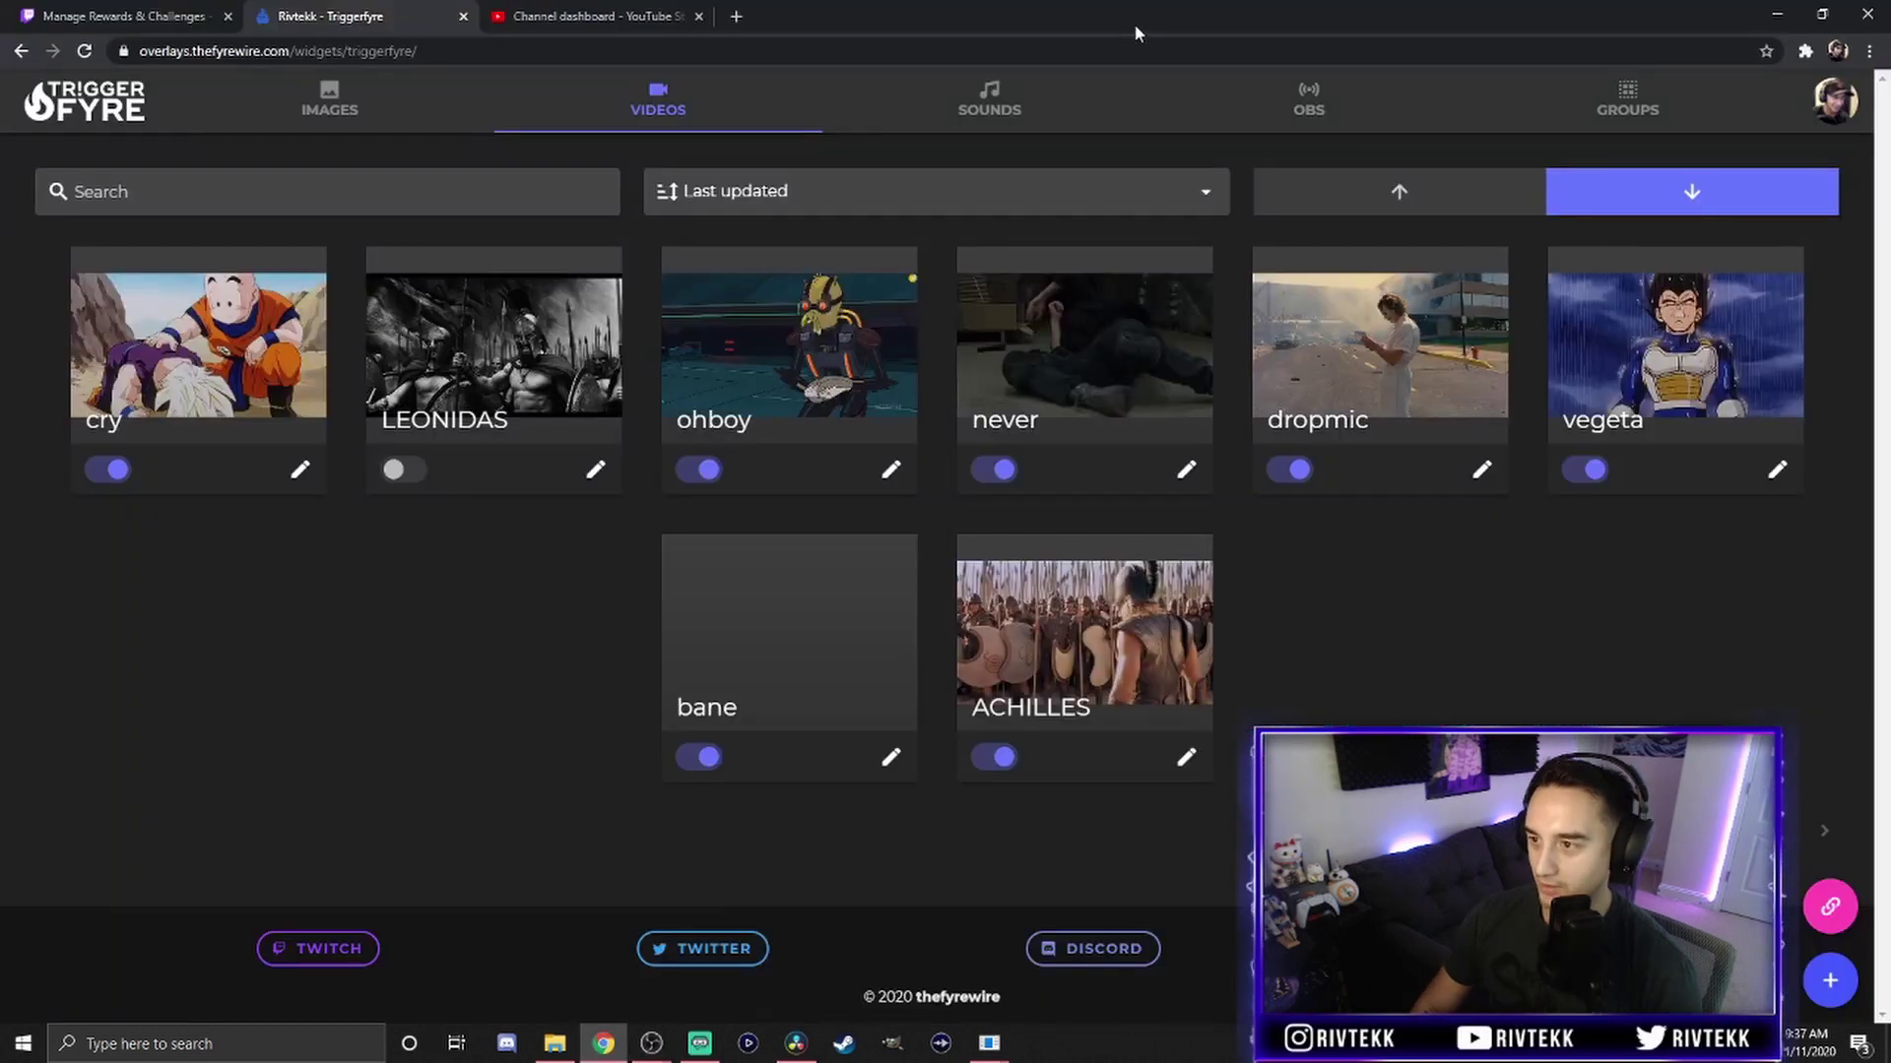
{"action": "left_click", "coordinate": [1320, 116]}
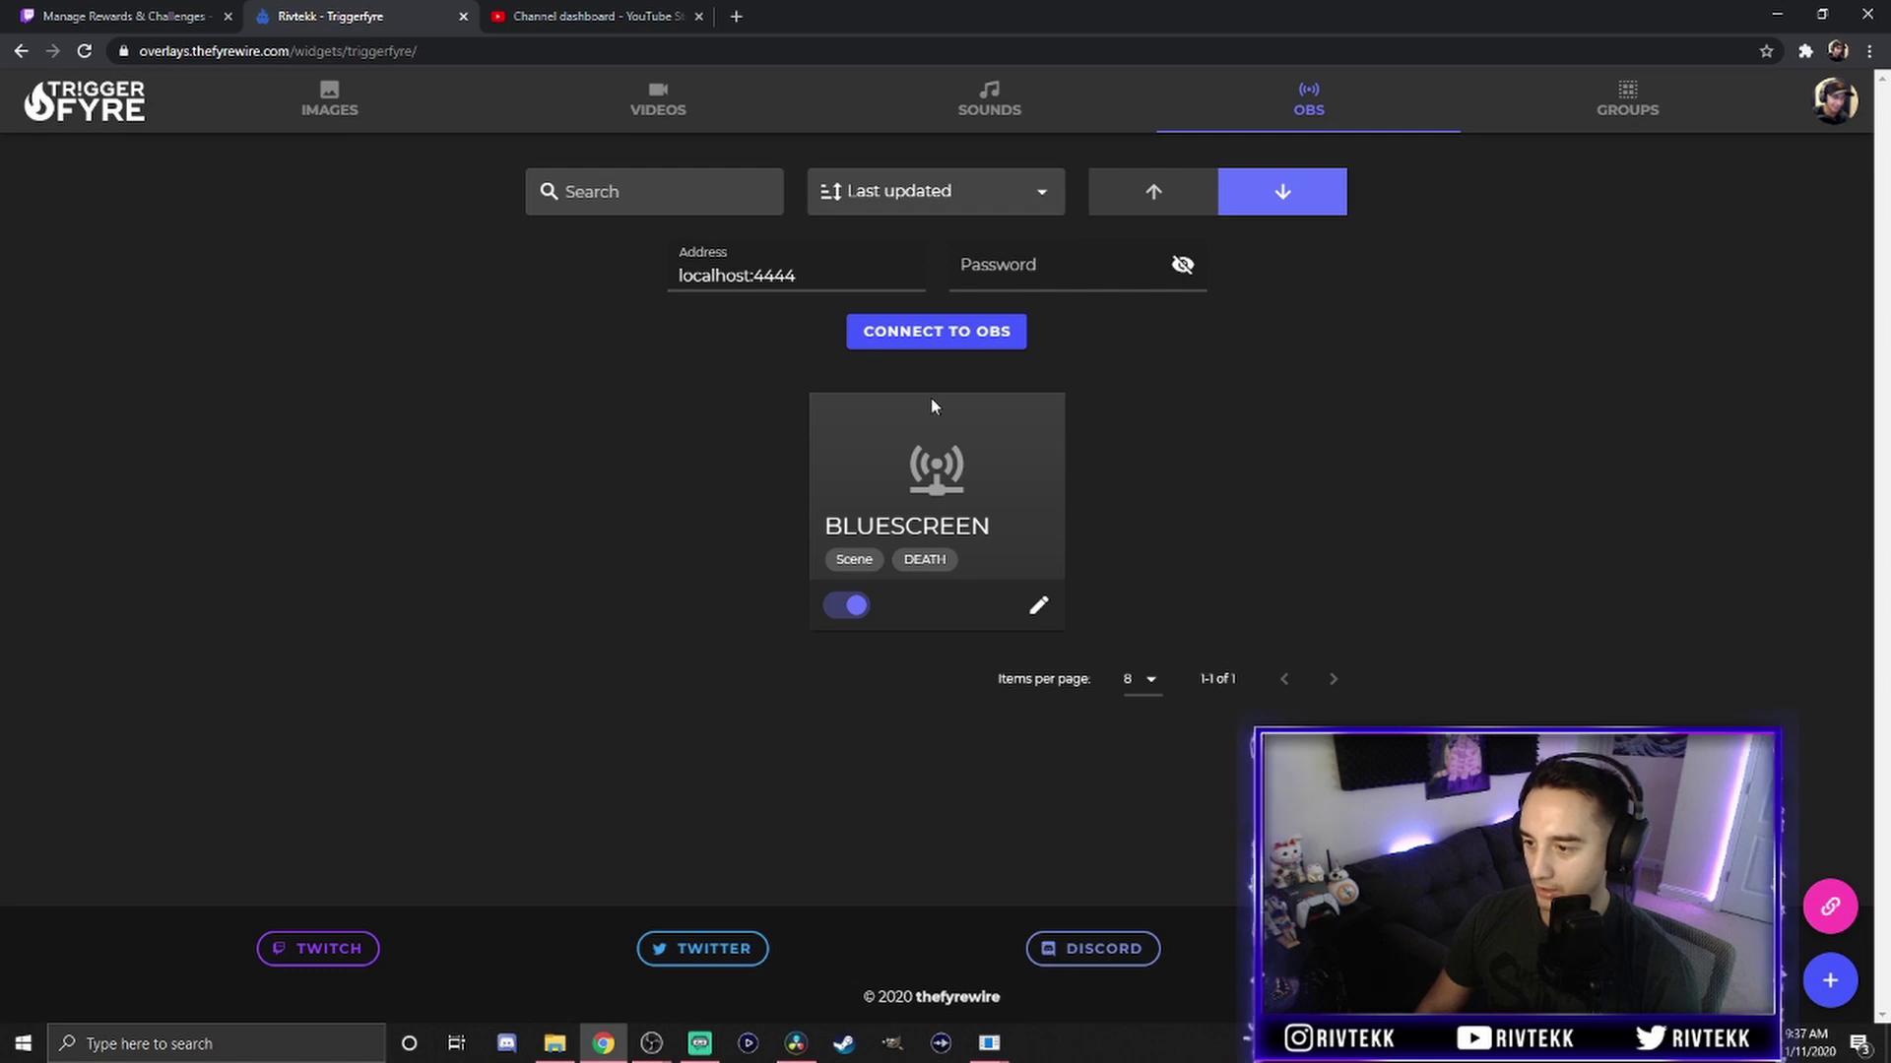
{"action": "left_click", "coordinate": [1038, 607]}
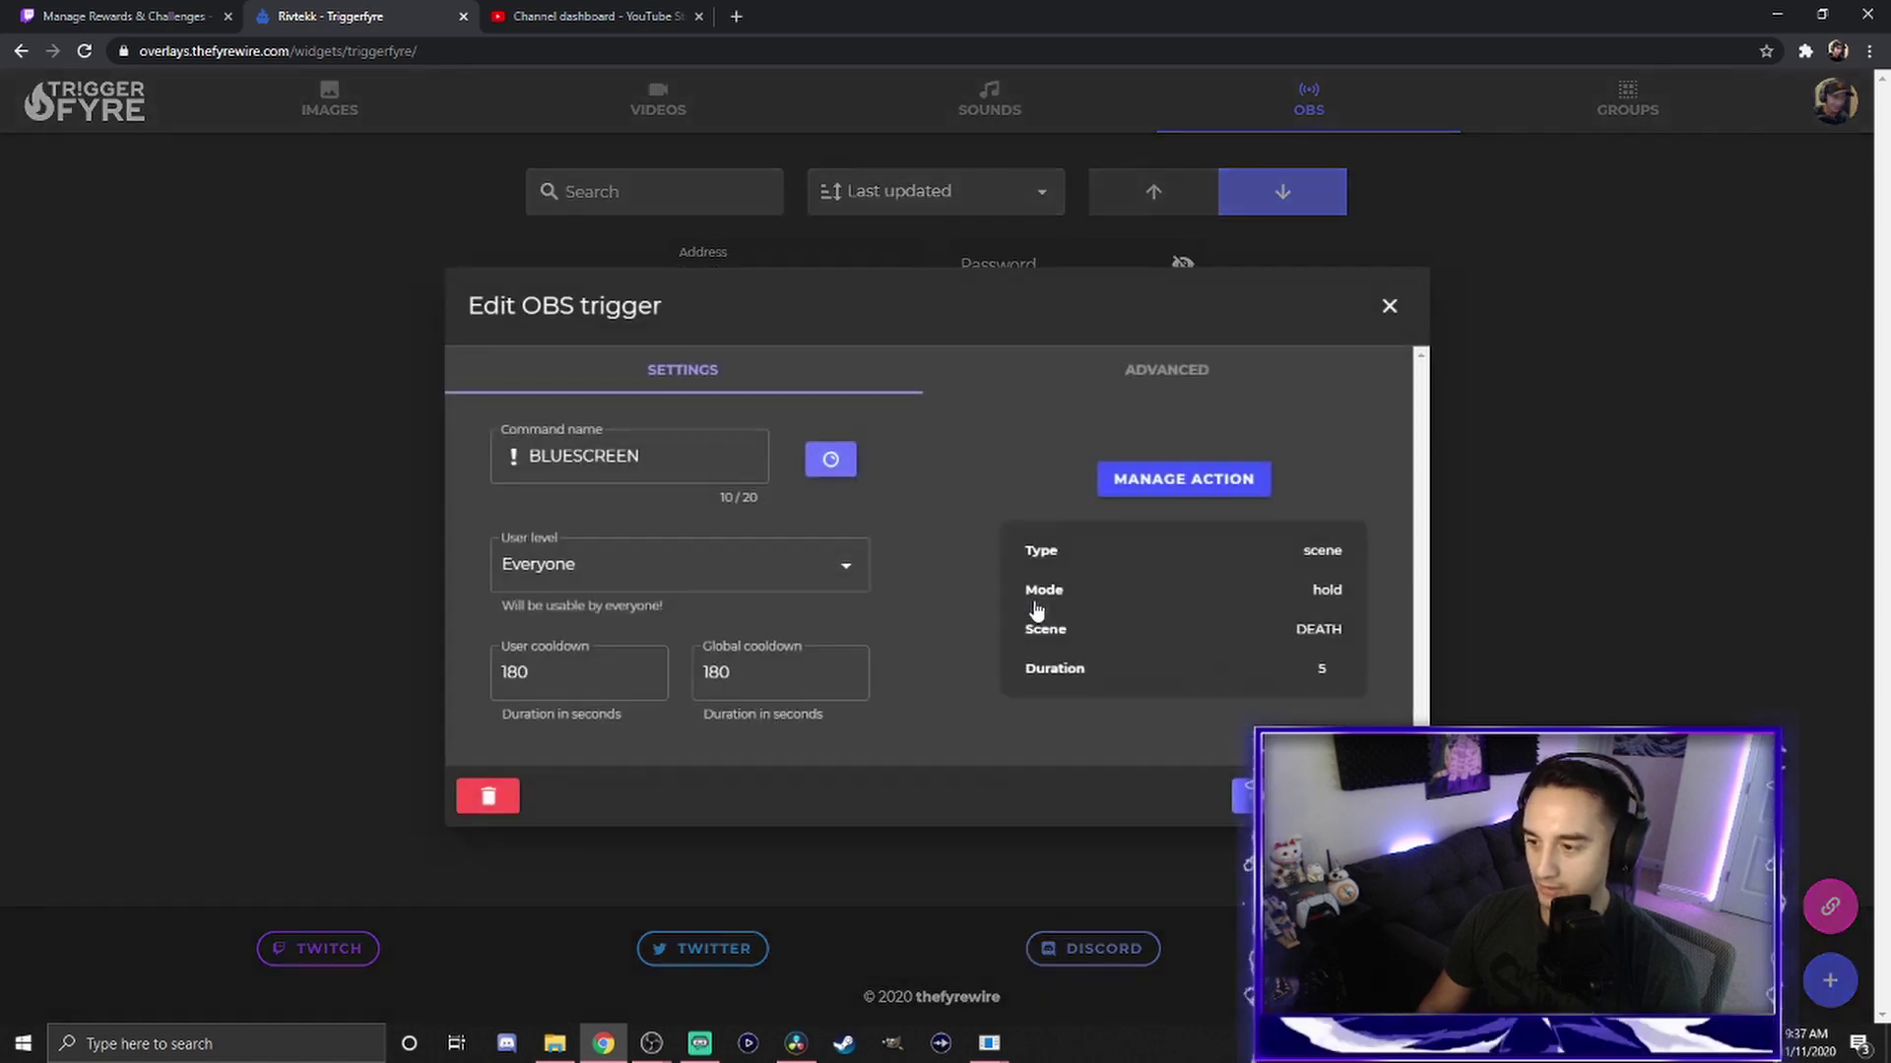
{"action": "left_click", "coordinate": [835, 464]}
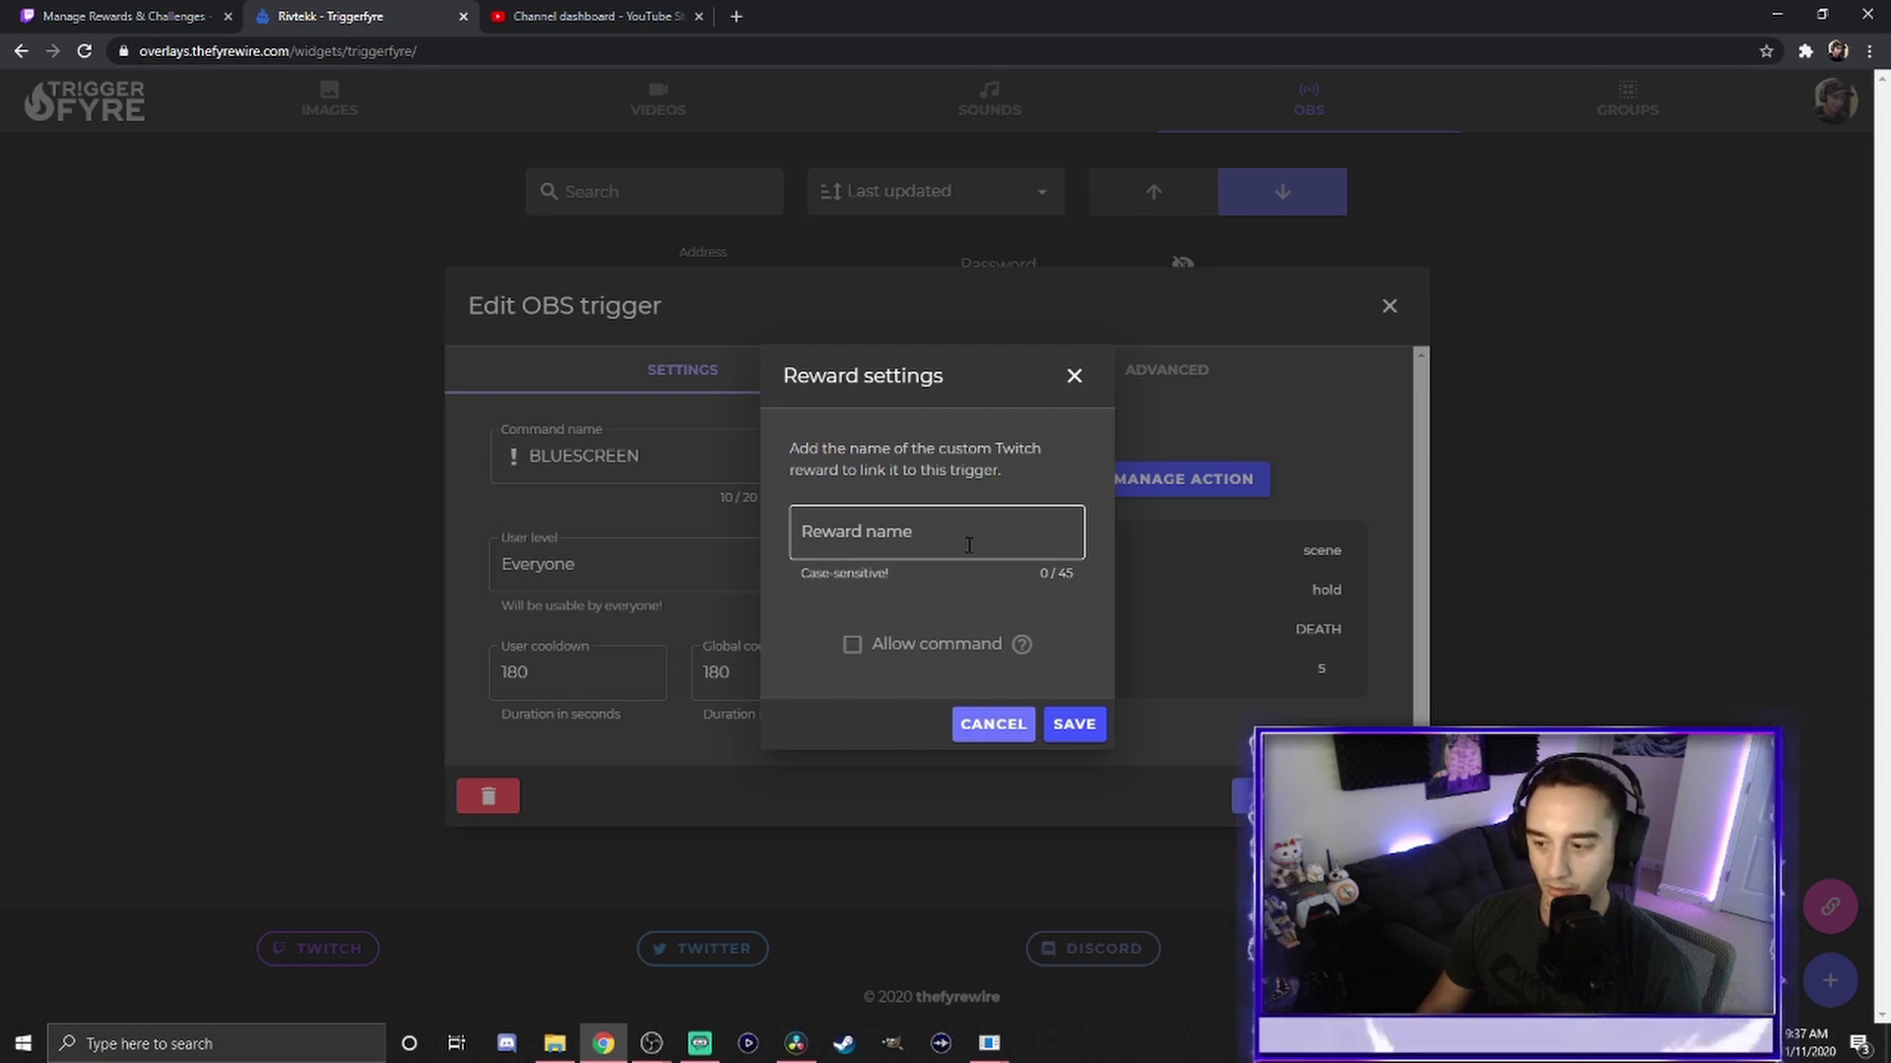
{"action": "left_click", "coordinate": [1074, 373]}
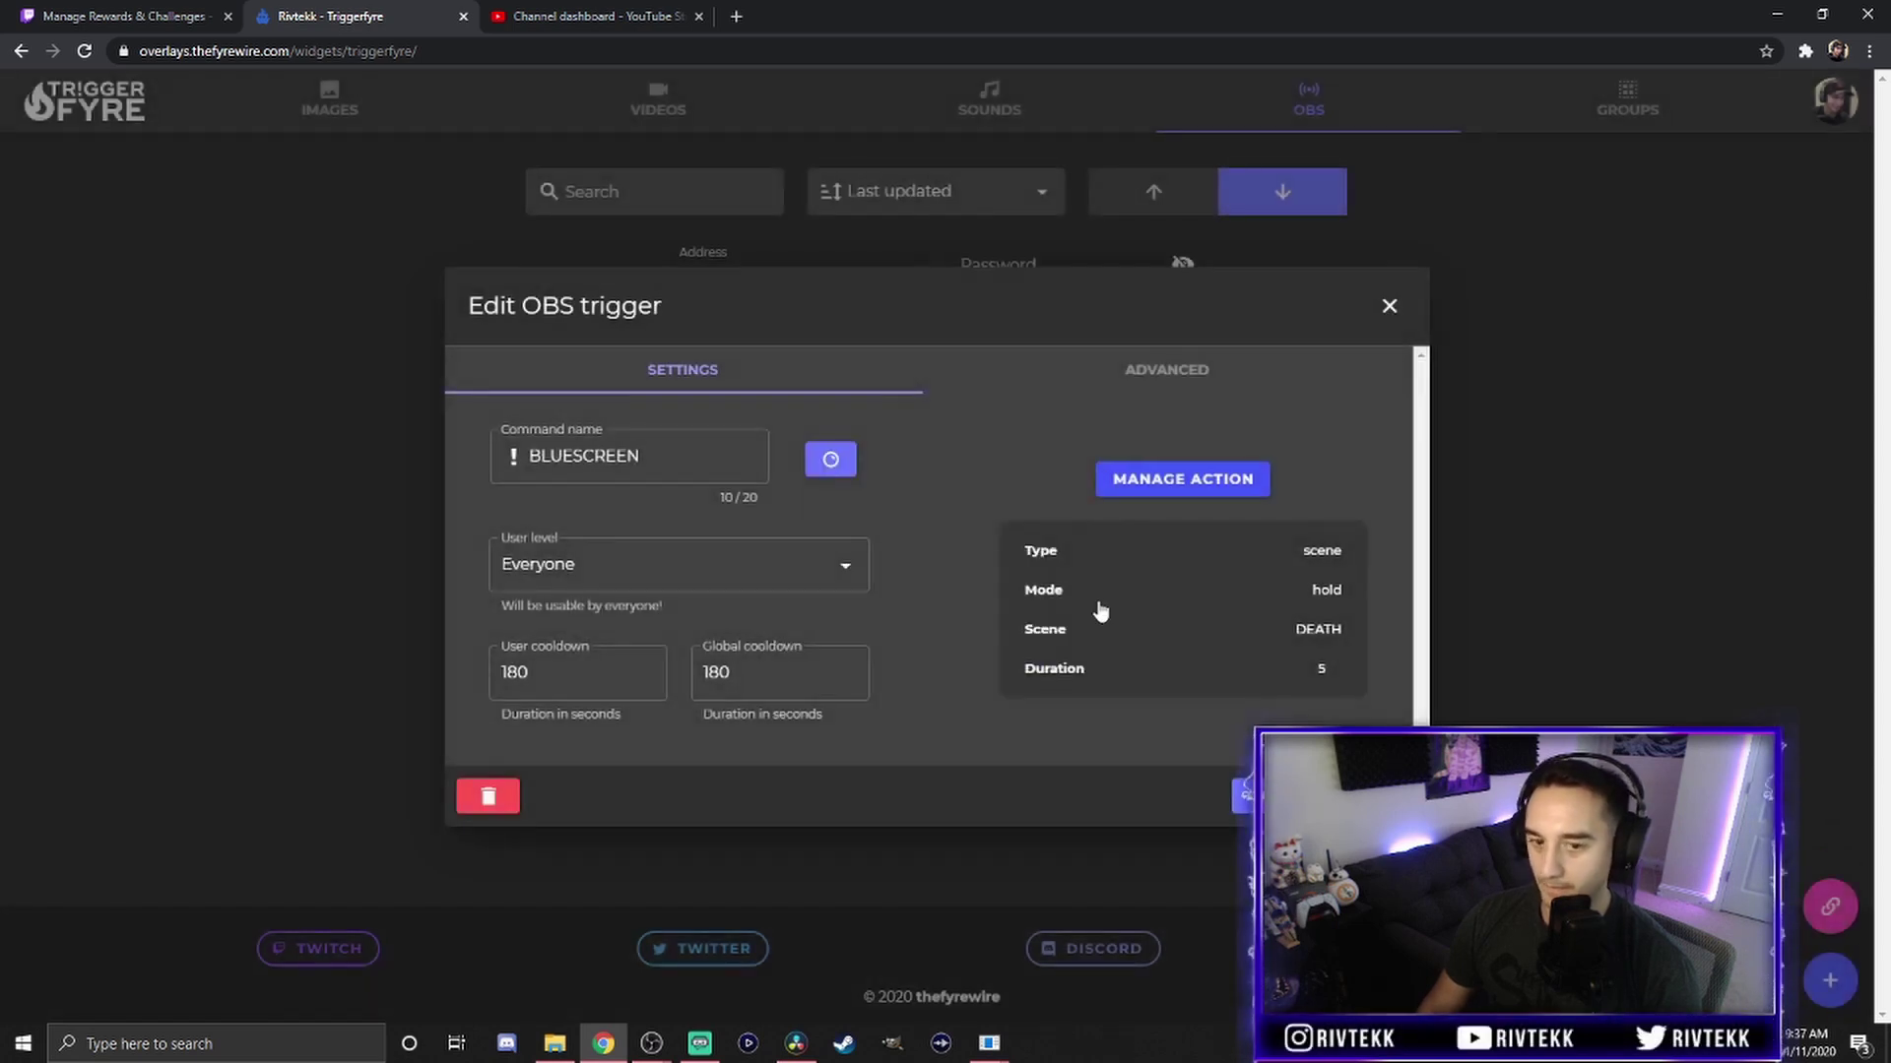